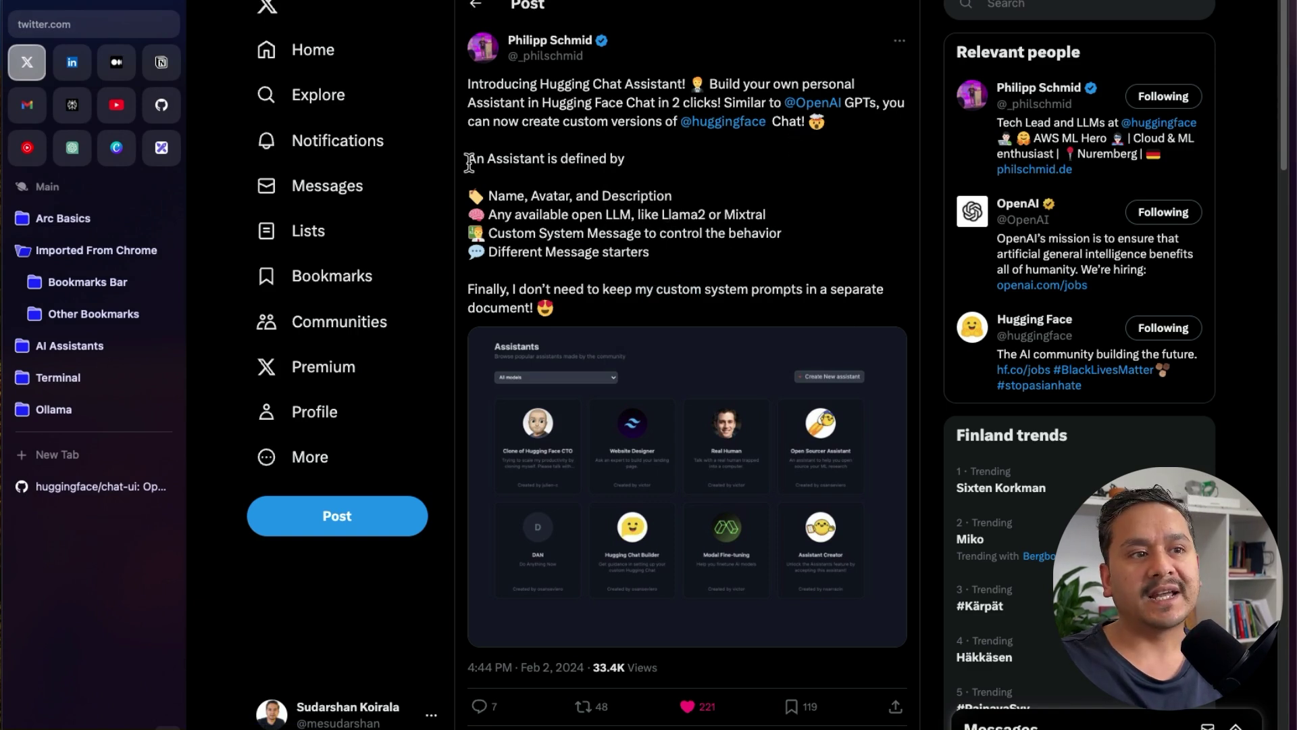
Step: Review the Hugging Chat Assistant announcement post and the custom GPT, OpenGPTs and RAGs videos on the YouTube channel
left_click_drag(469, 162, 649, 169)
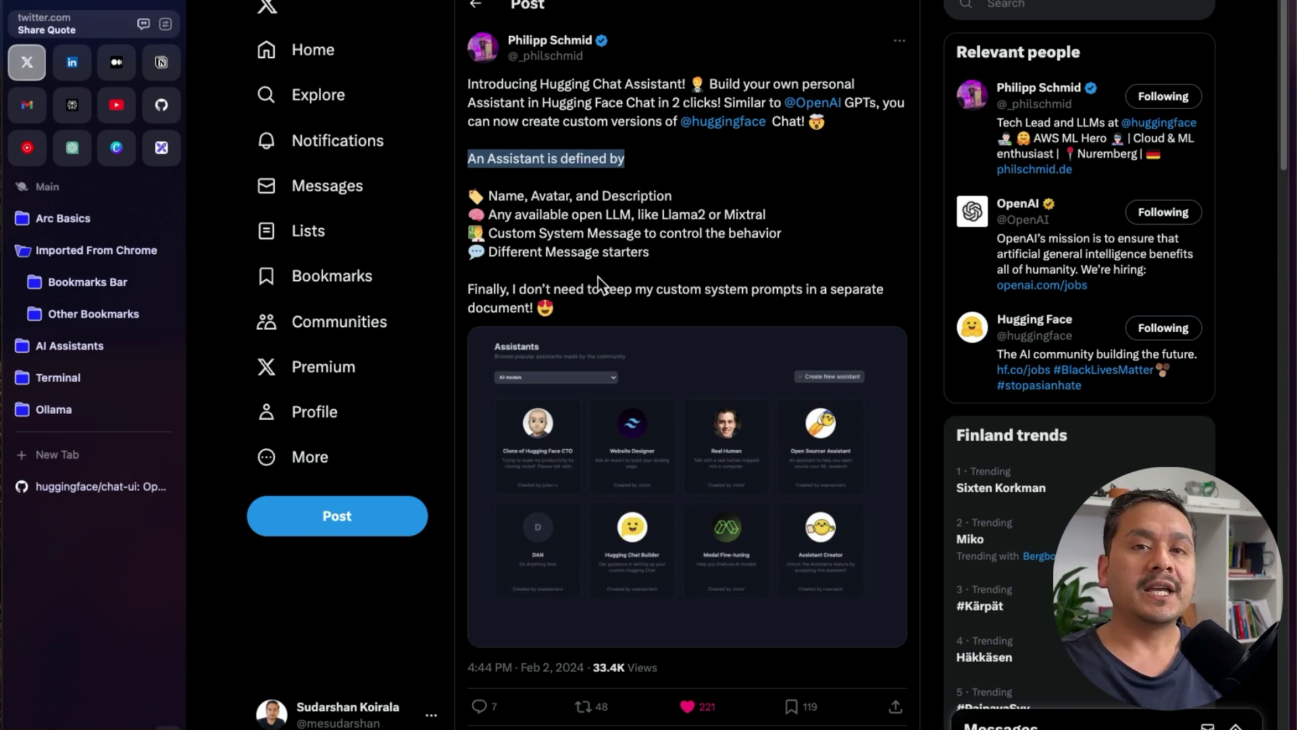
left_click(126, 111)
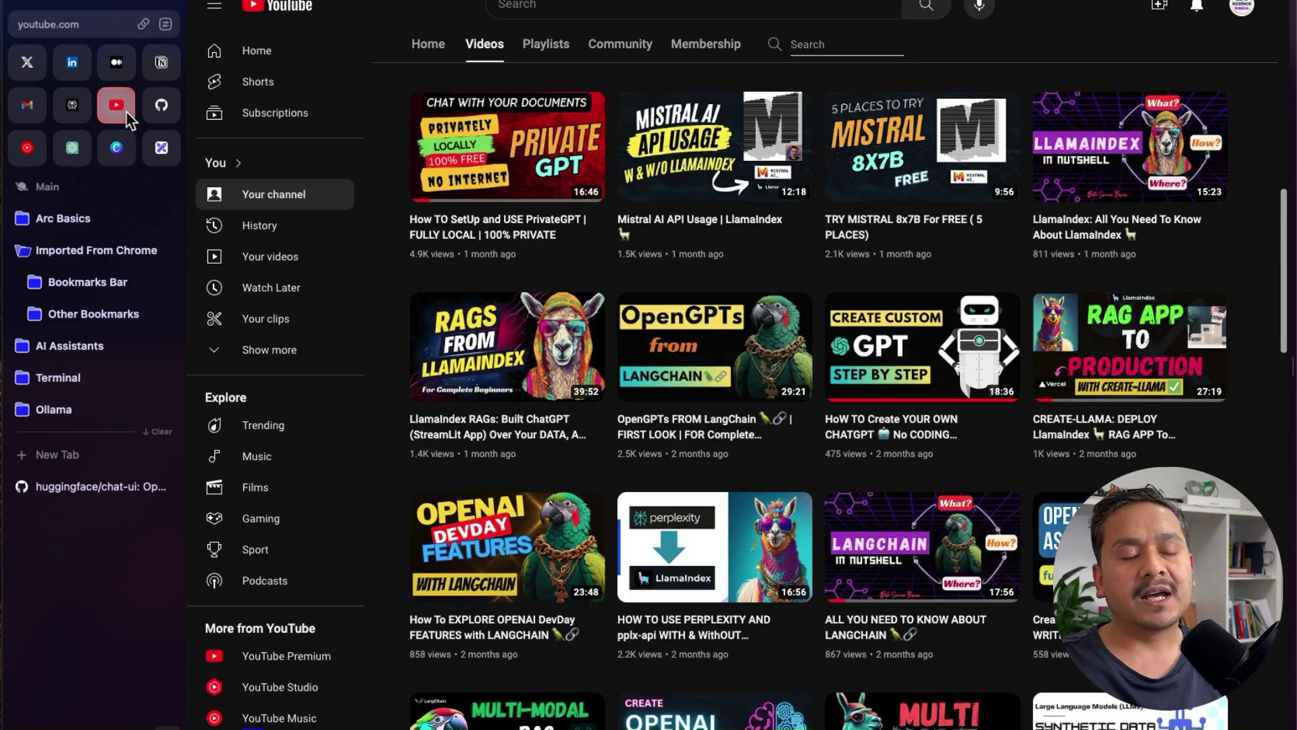
mouse_move(906, 341)
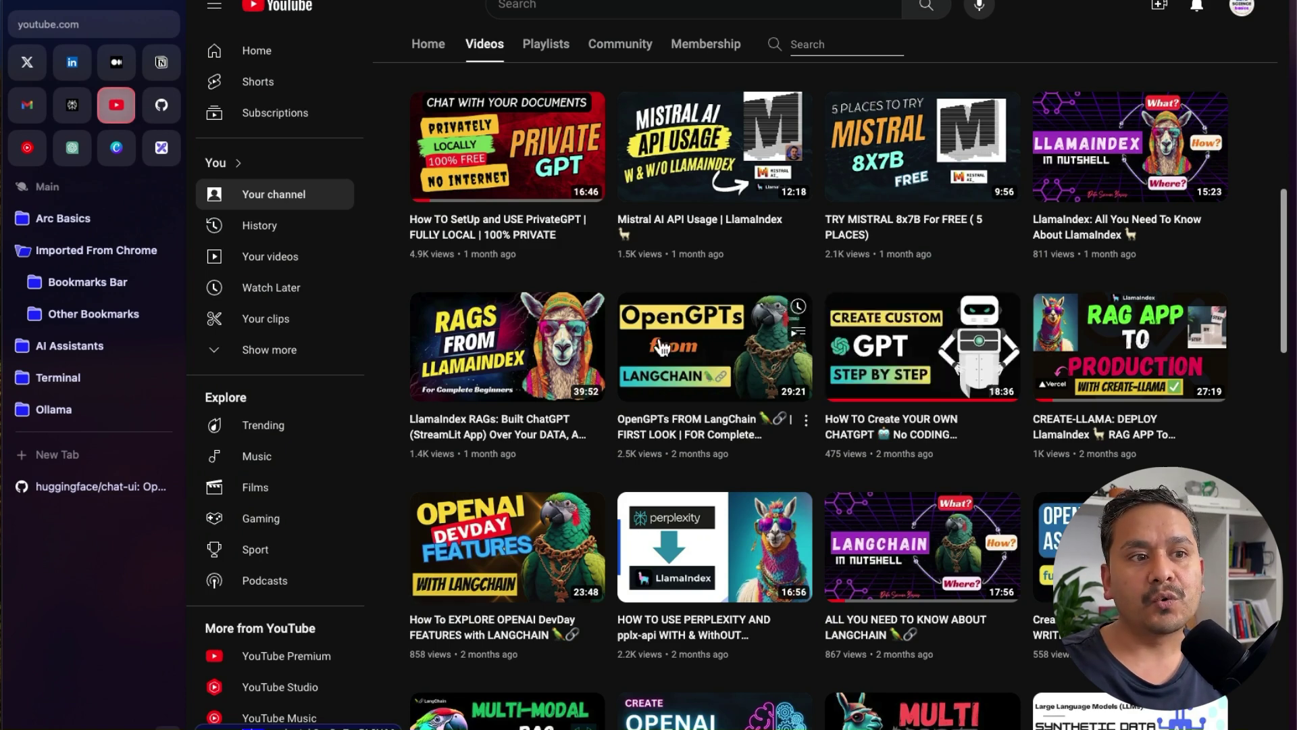
mouse_move(672, 346)
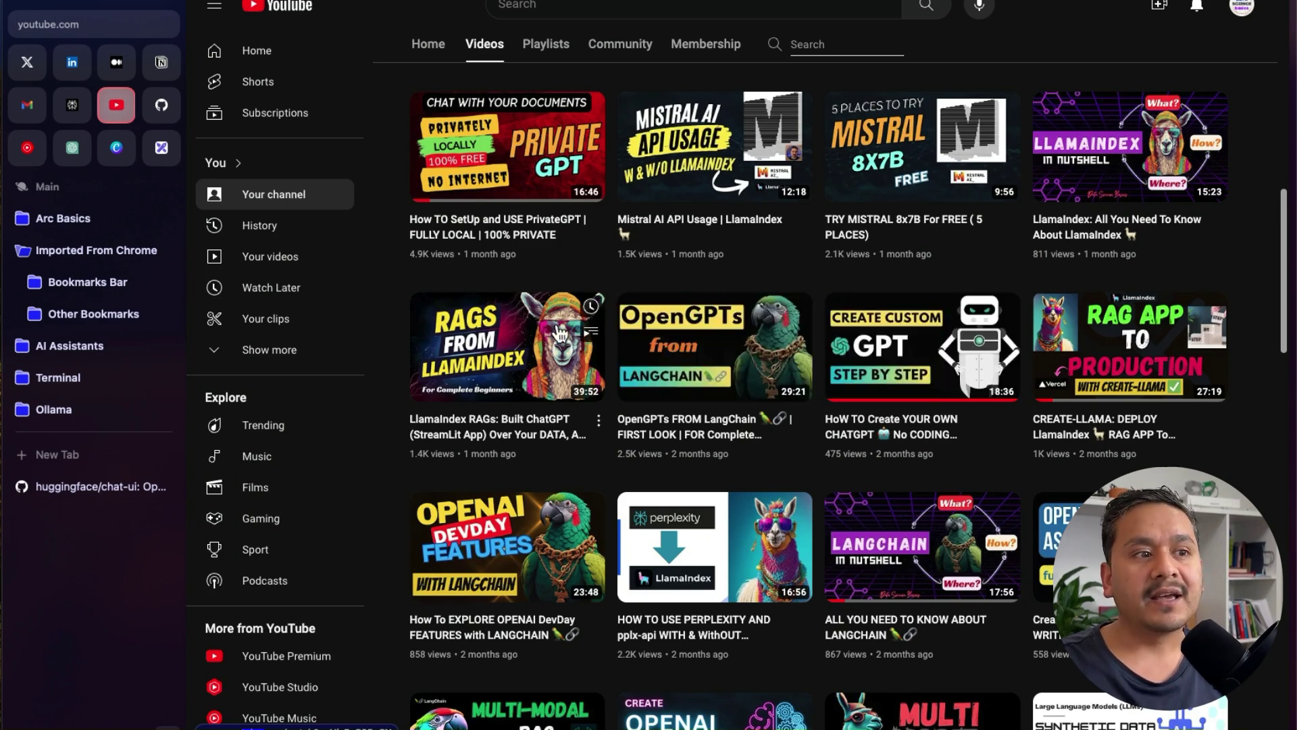
mouse_move(508, 342)
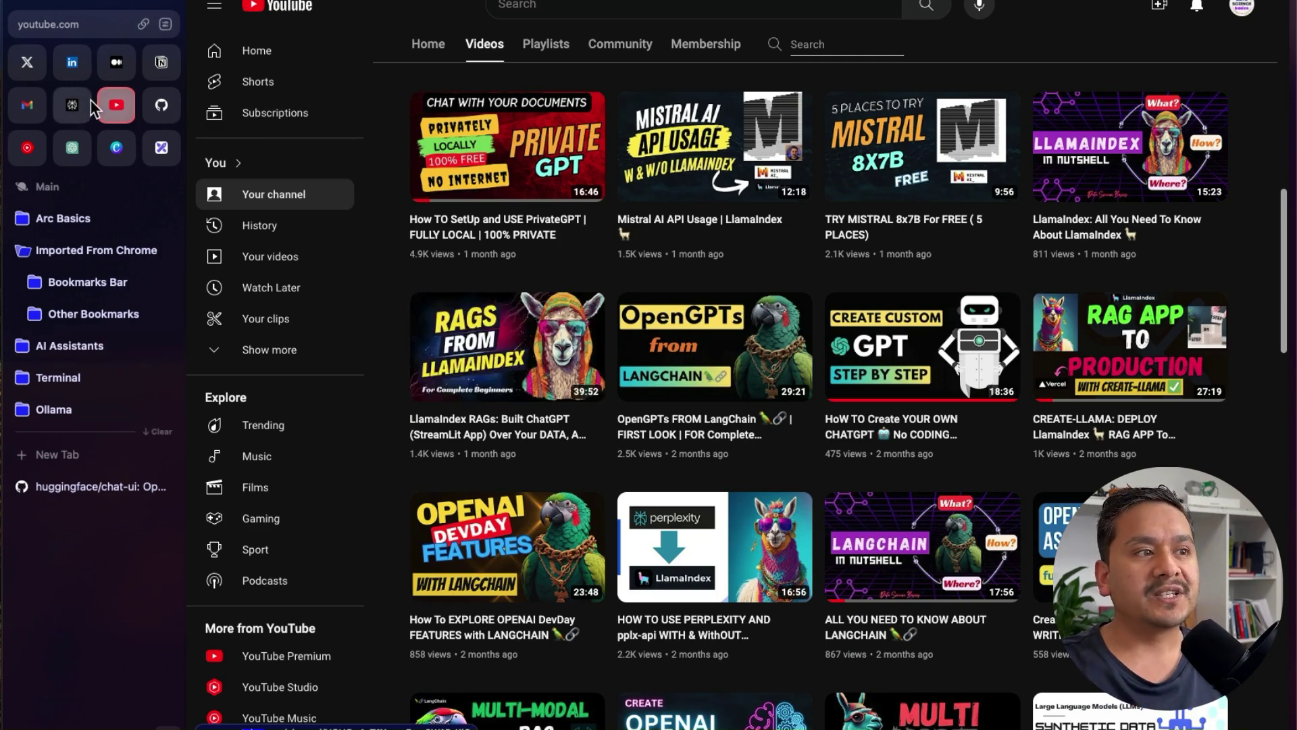
left_click(27, 63)
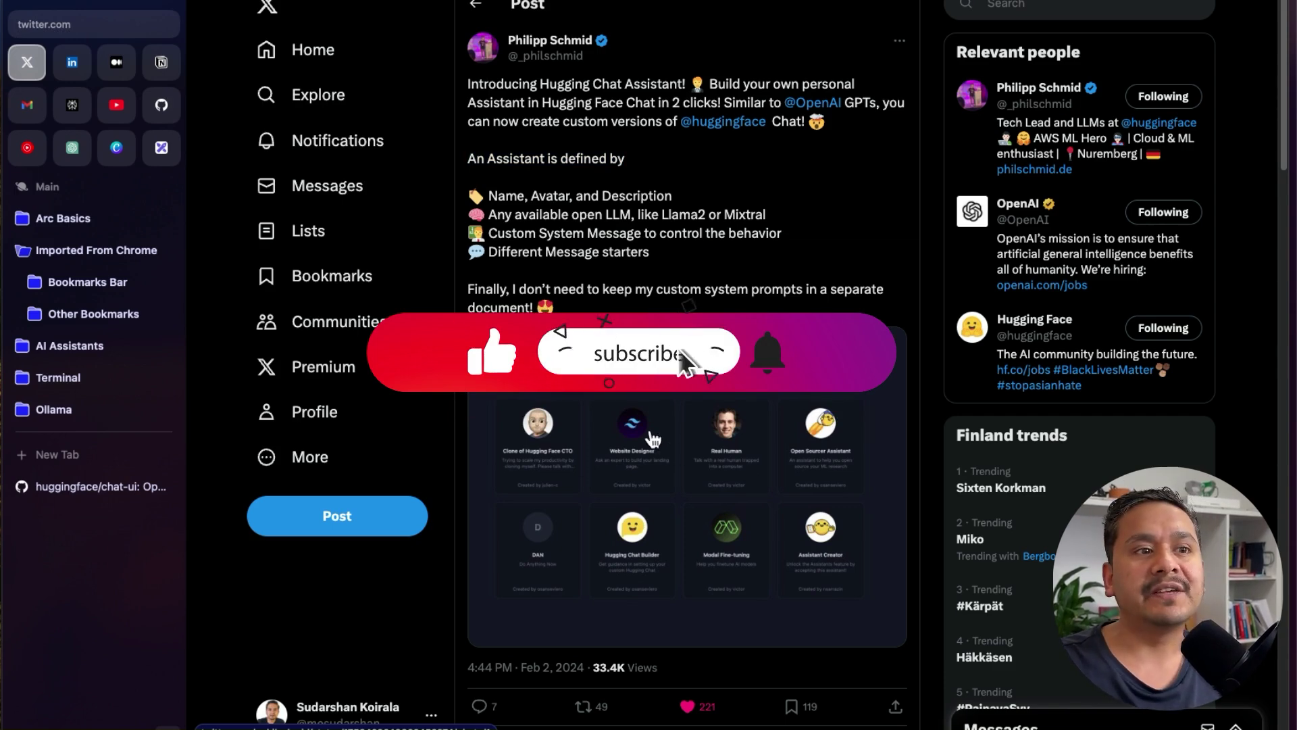
Step: Open the huggingface.co/chat/assistants link from the post's reply and expand its preview into a full tab
scroll(560, 616, "down", 5)
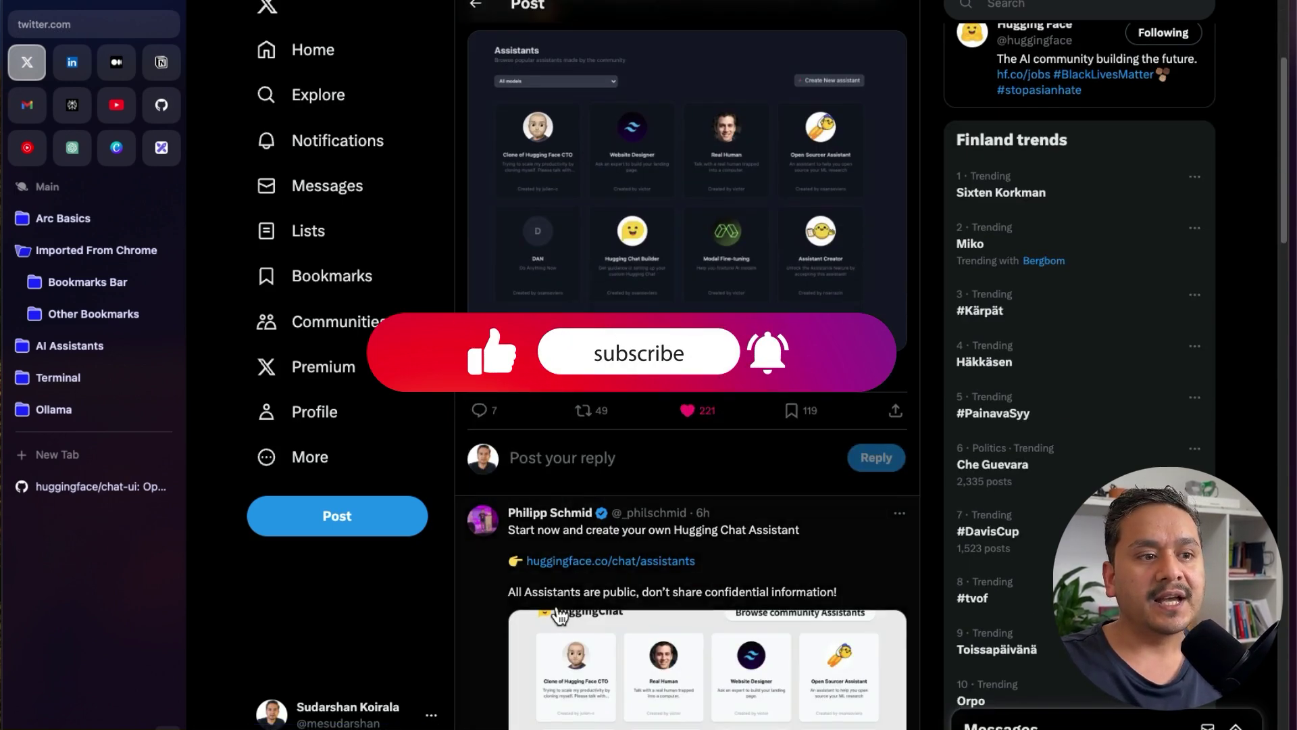
scroll(560, 617, "down", 5)
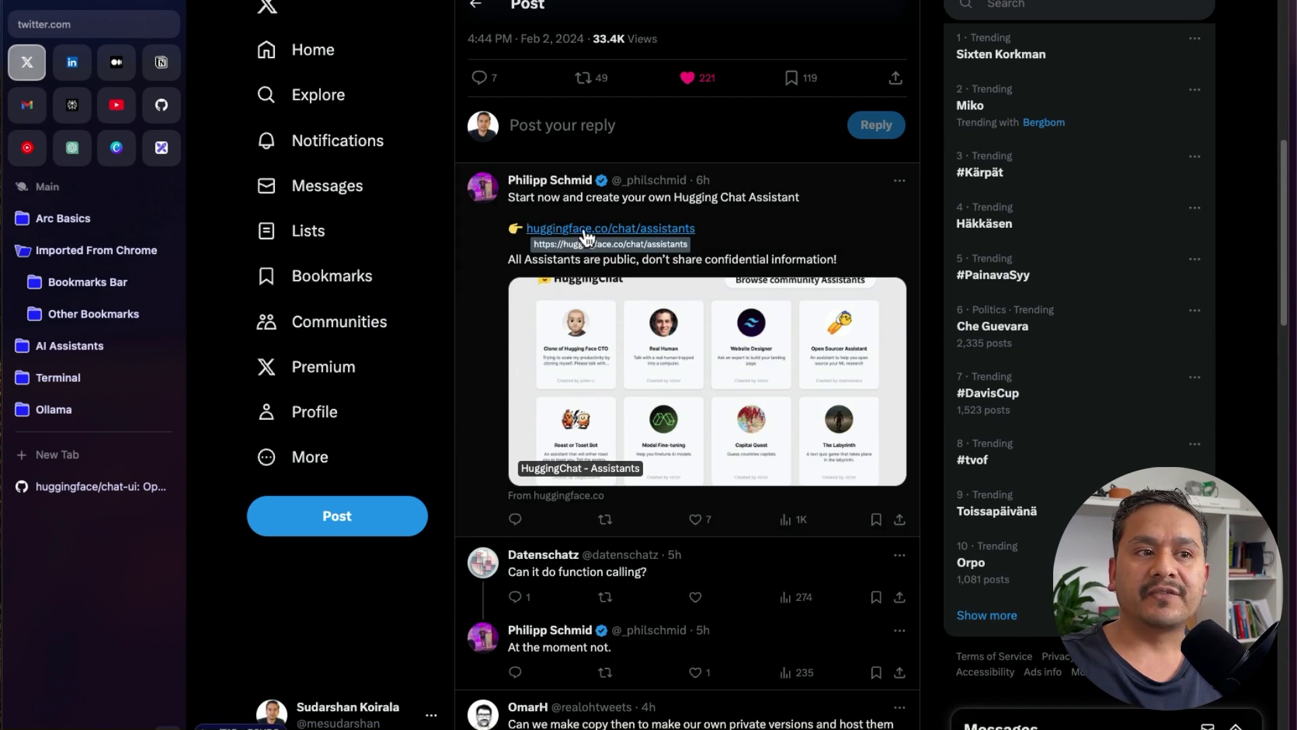
left_click(687, 234)
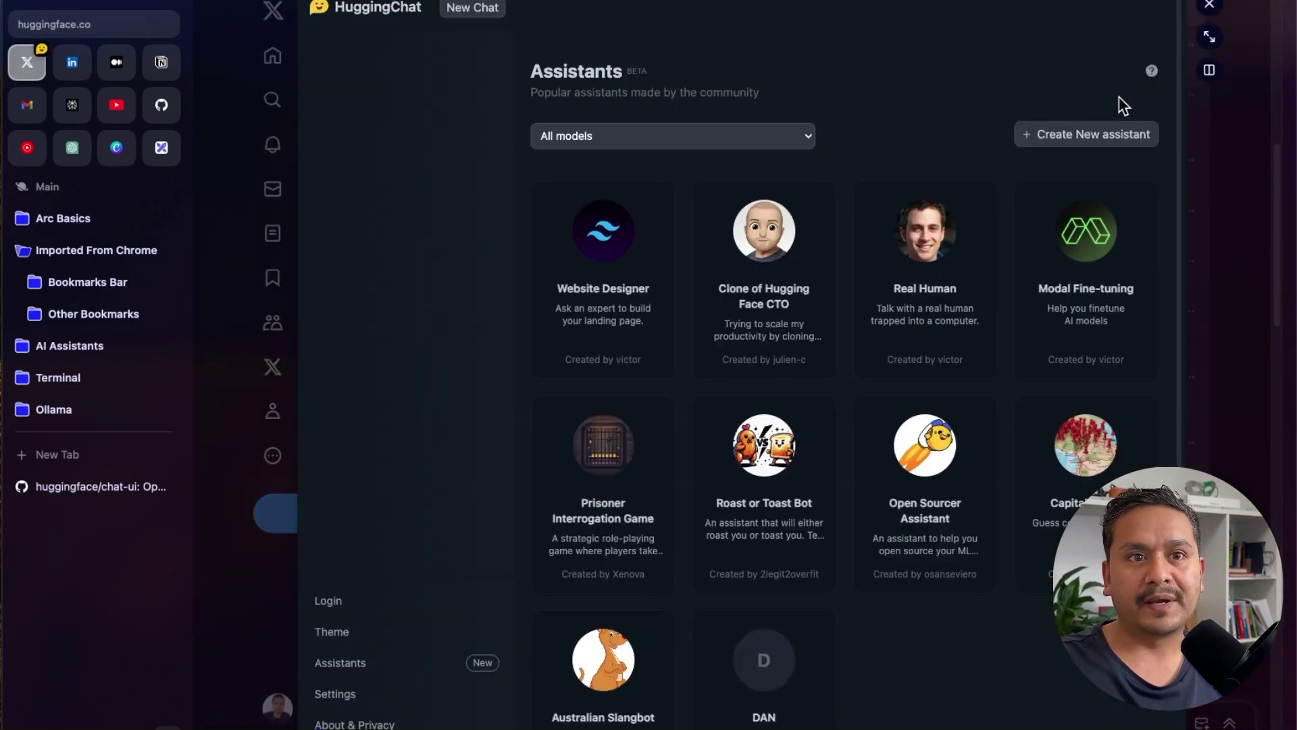
left_click(1210, 37)
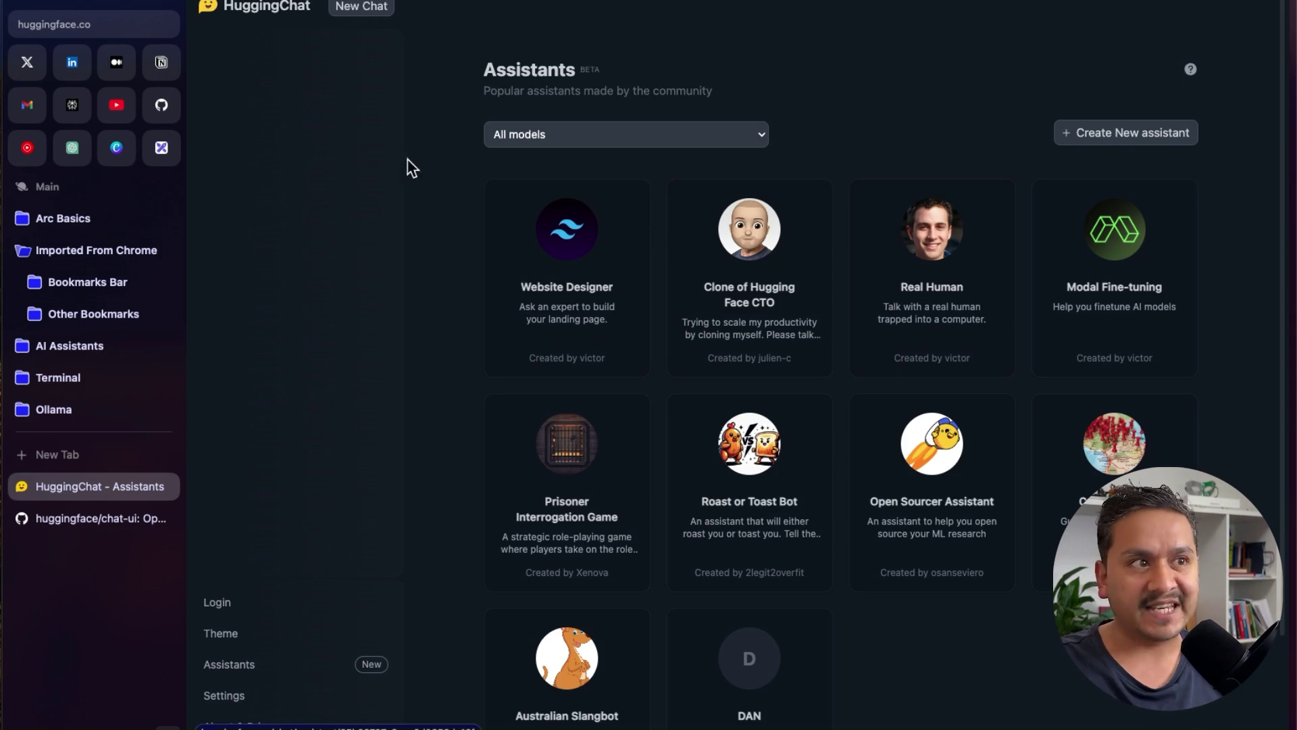
Step: Go to the HuggingChat home page and review the models offered in the current model's settings
left_click(249, 14)
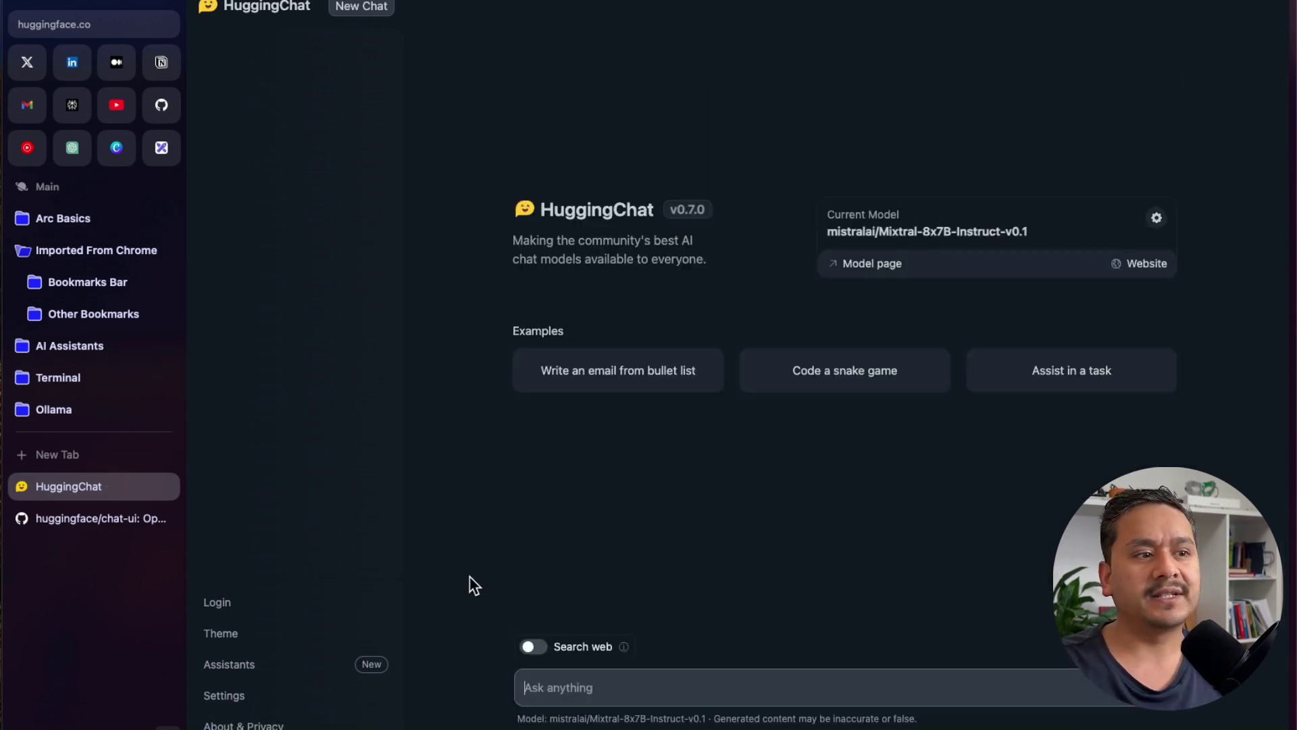
left_click(659, 679)
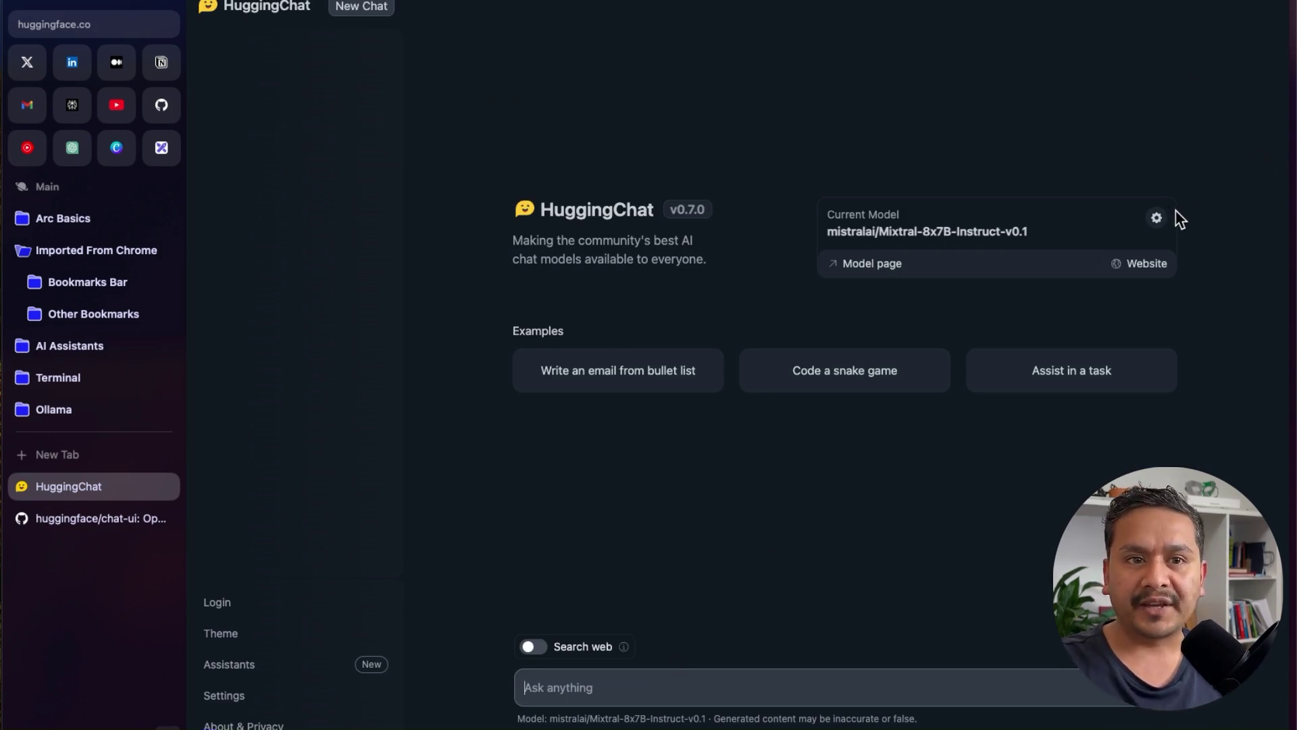
left_click(1160, 220)
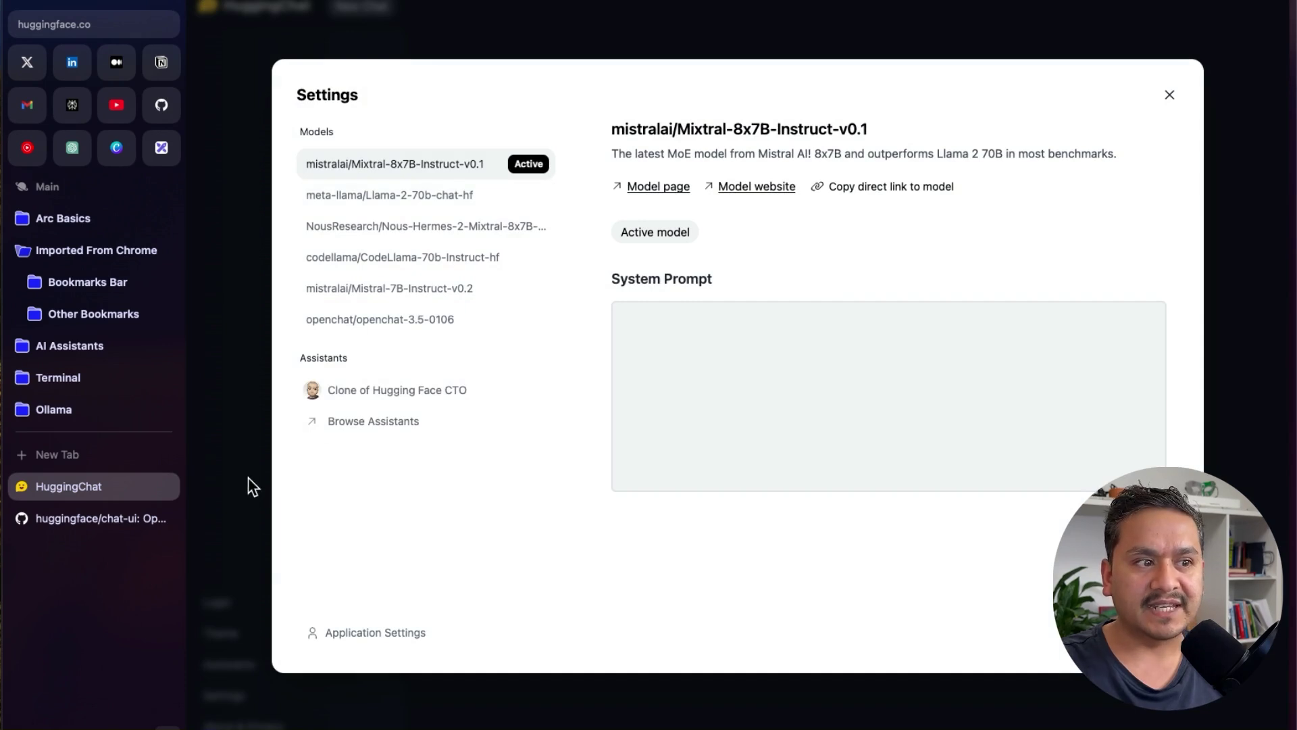
left_click(252, 484)
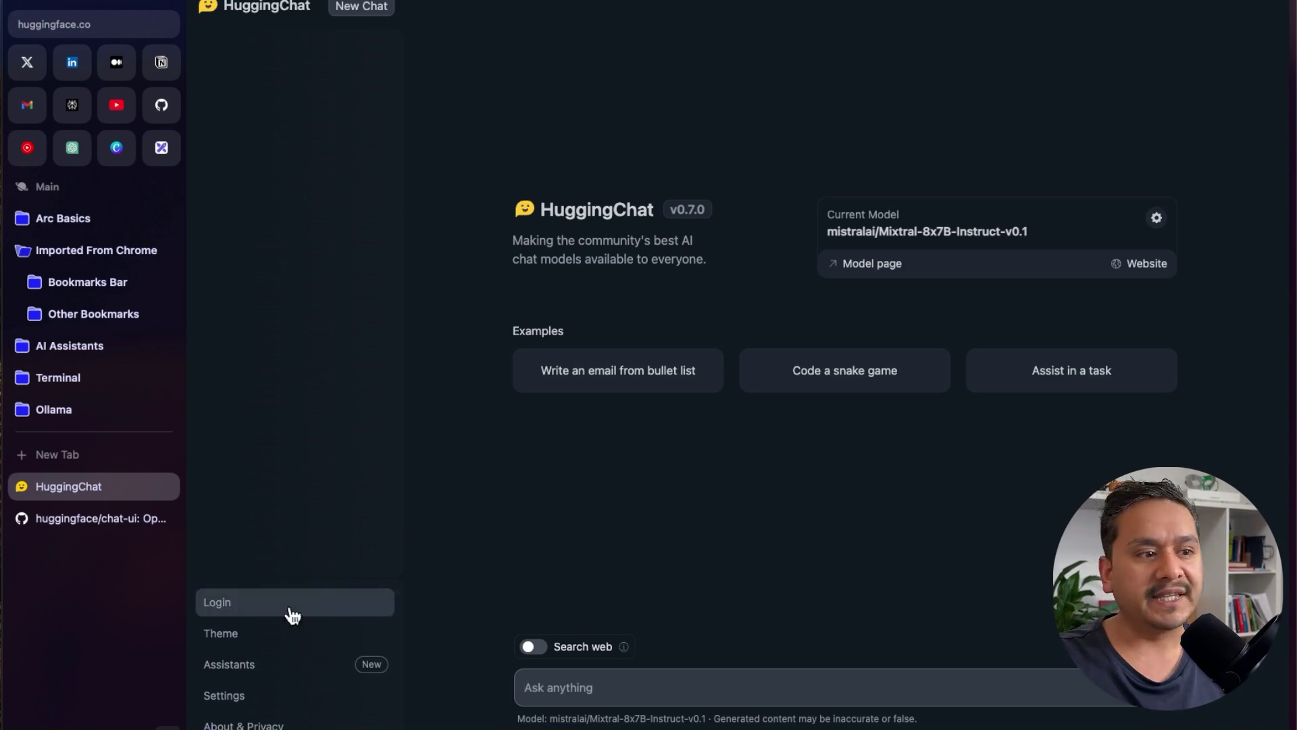
Step: Switch the HuggingChat interface to the light theme and back to dark
left_click(251, 638)
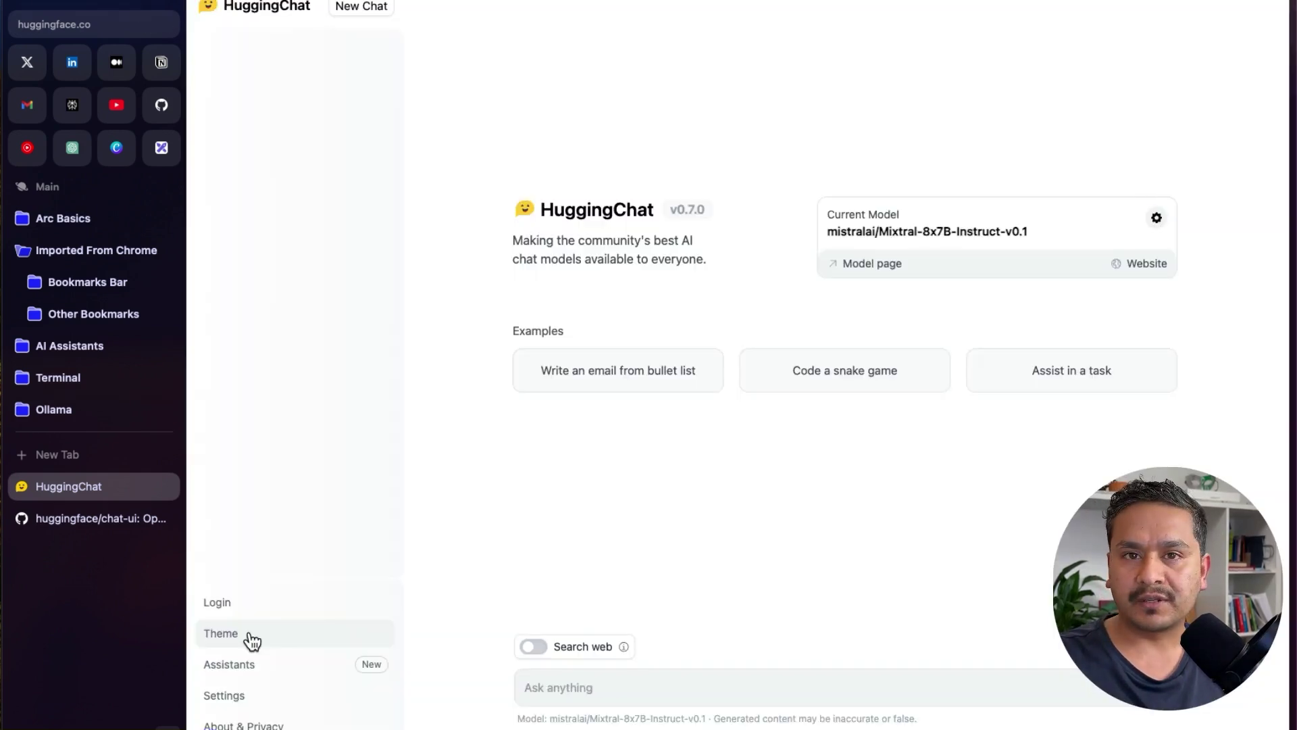
left_click(252, 638)
Step: Look over the community Assistants page and examine the application settings
left_click(231, 668)
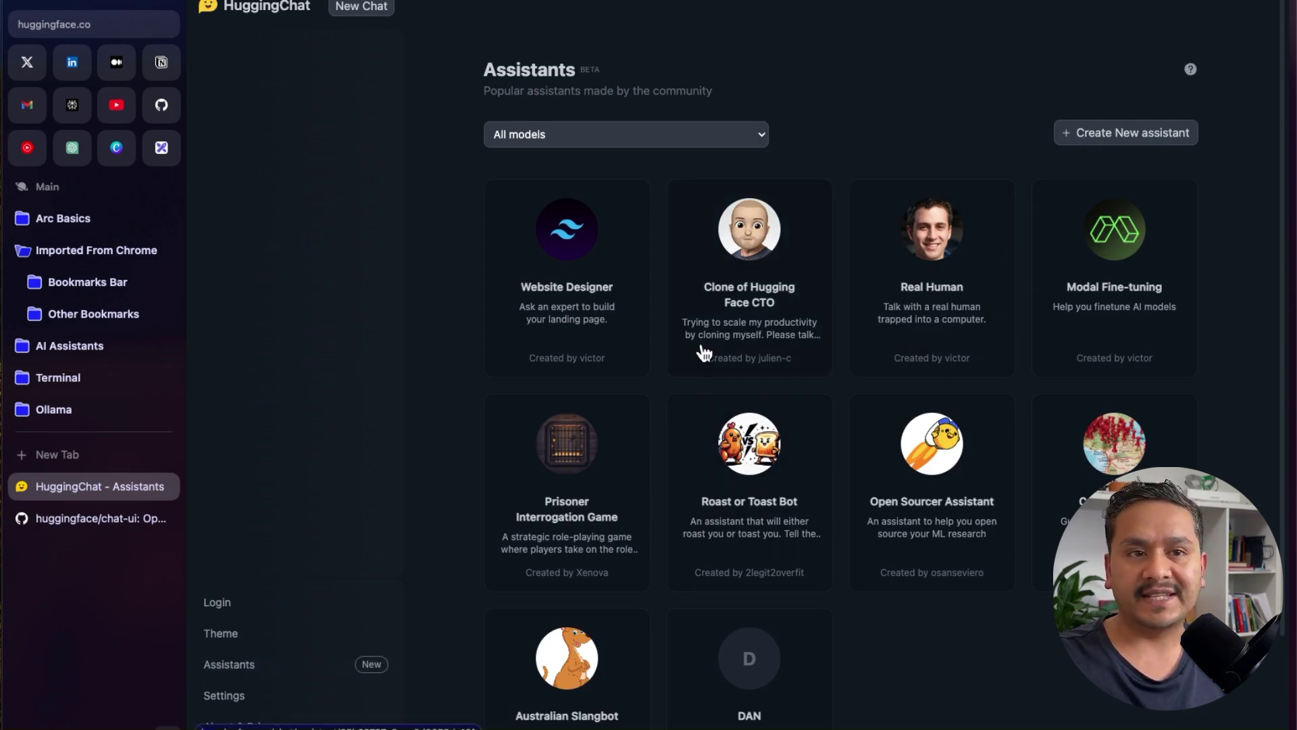
left_click(219, 697)
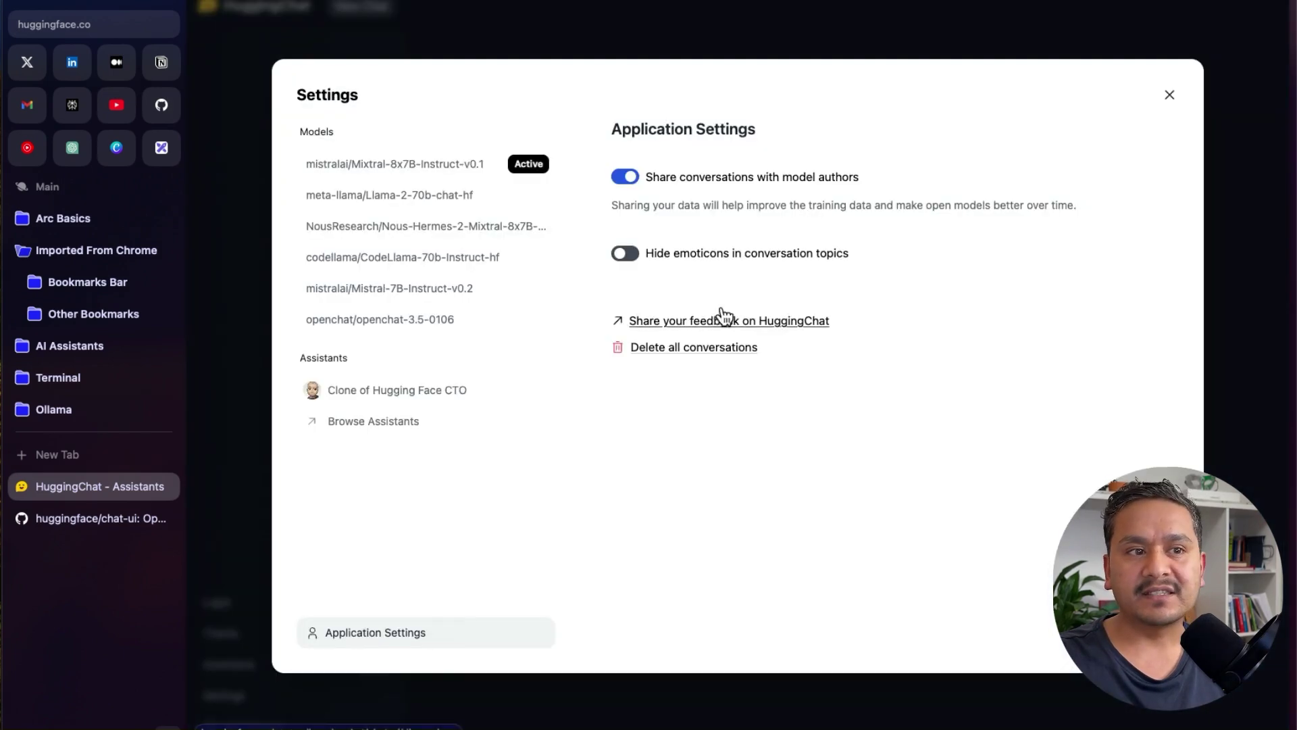
left_click(233, 529)
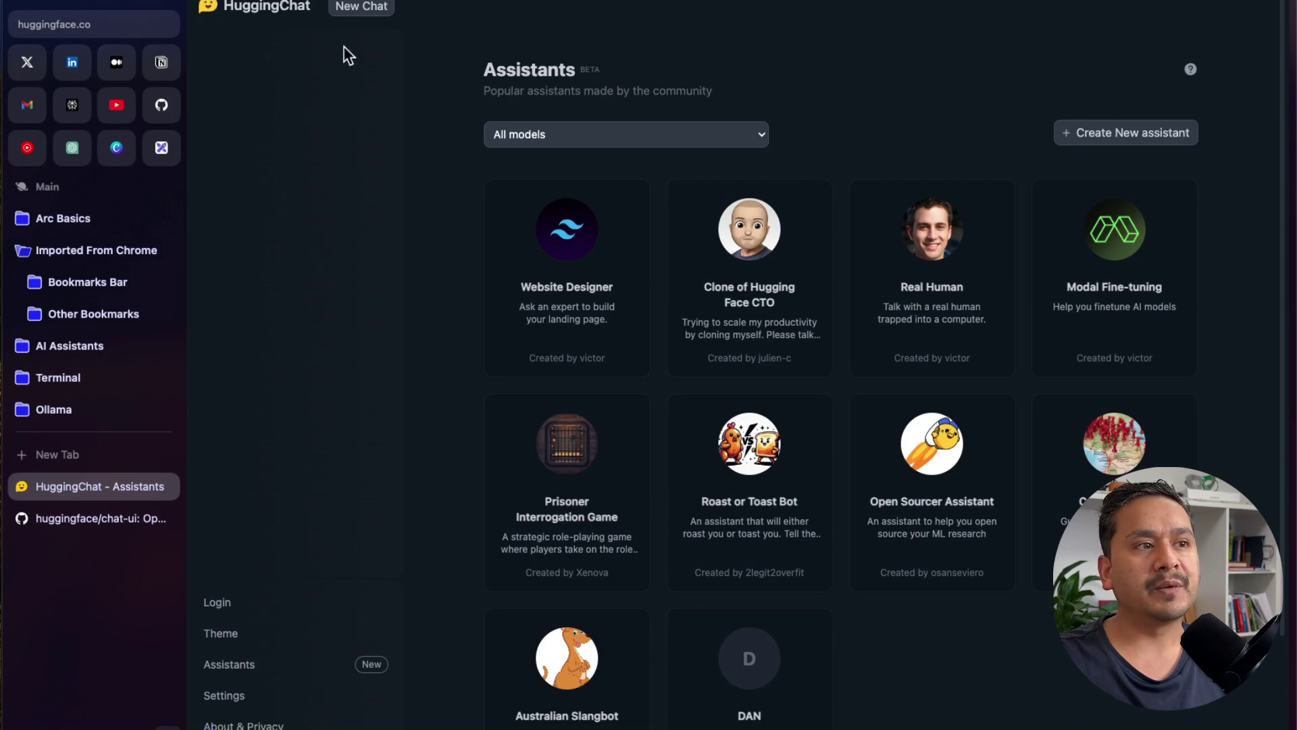
Step: Return to the HuggingChat home page and view the Mixtral-8x7B-Instruct-v0.1 model's settings
left_click(305, 10)
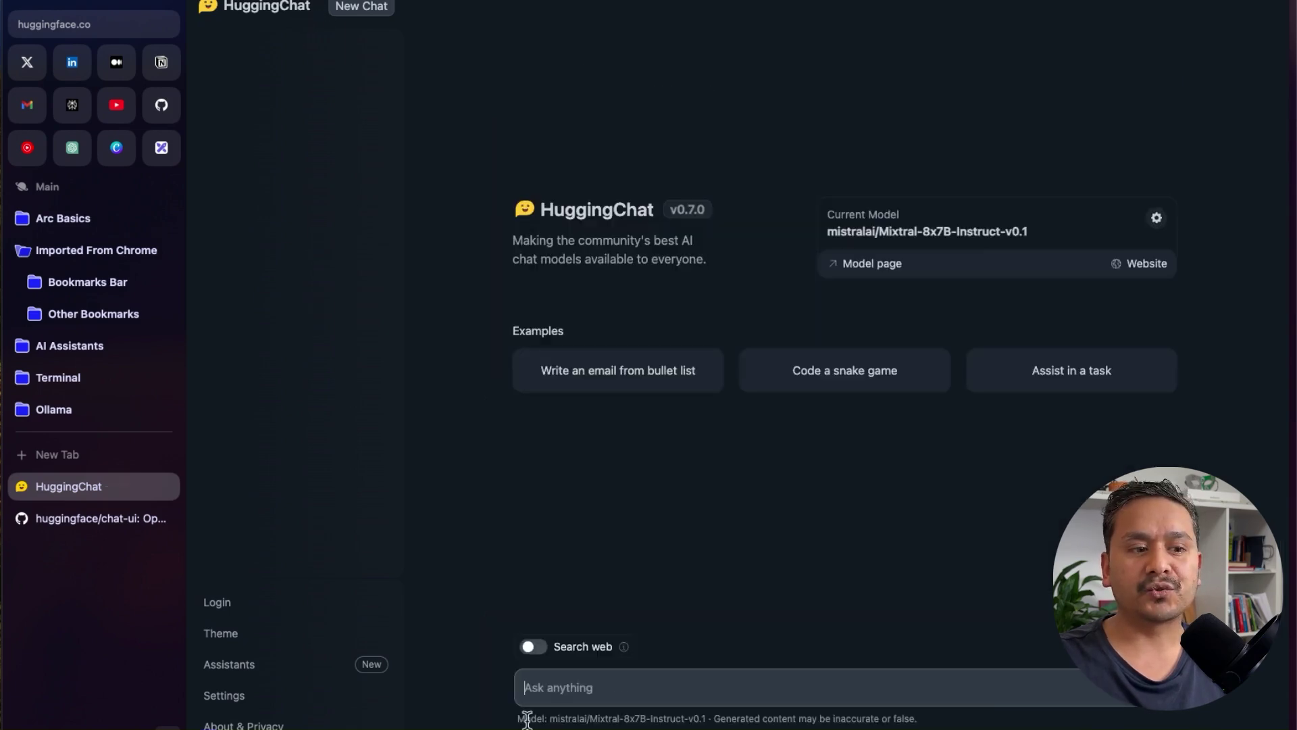
left_click(610, 722)
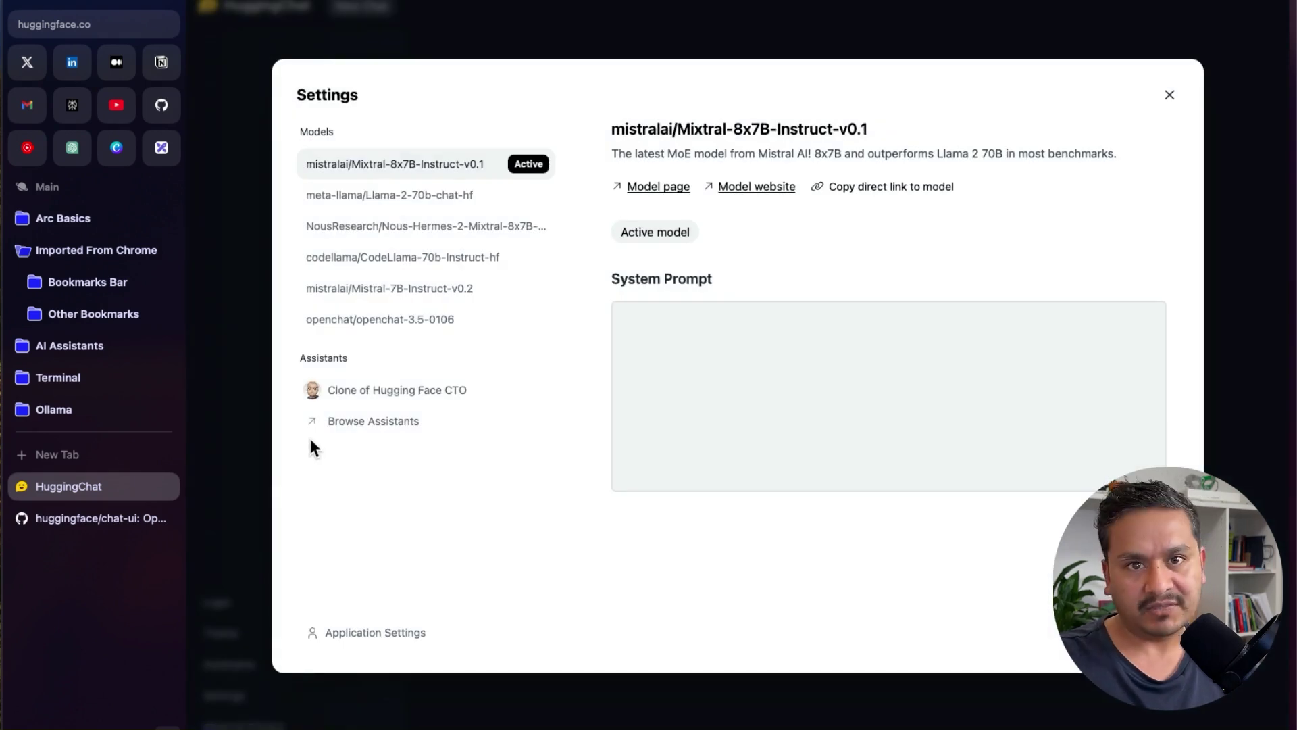
key("Escape")
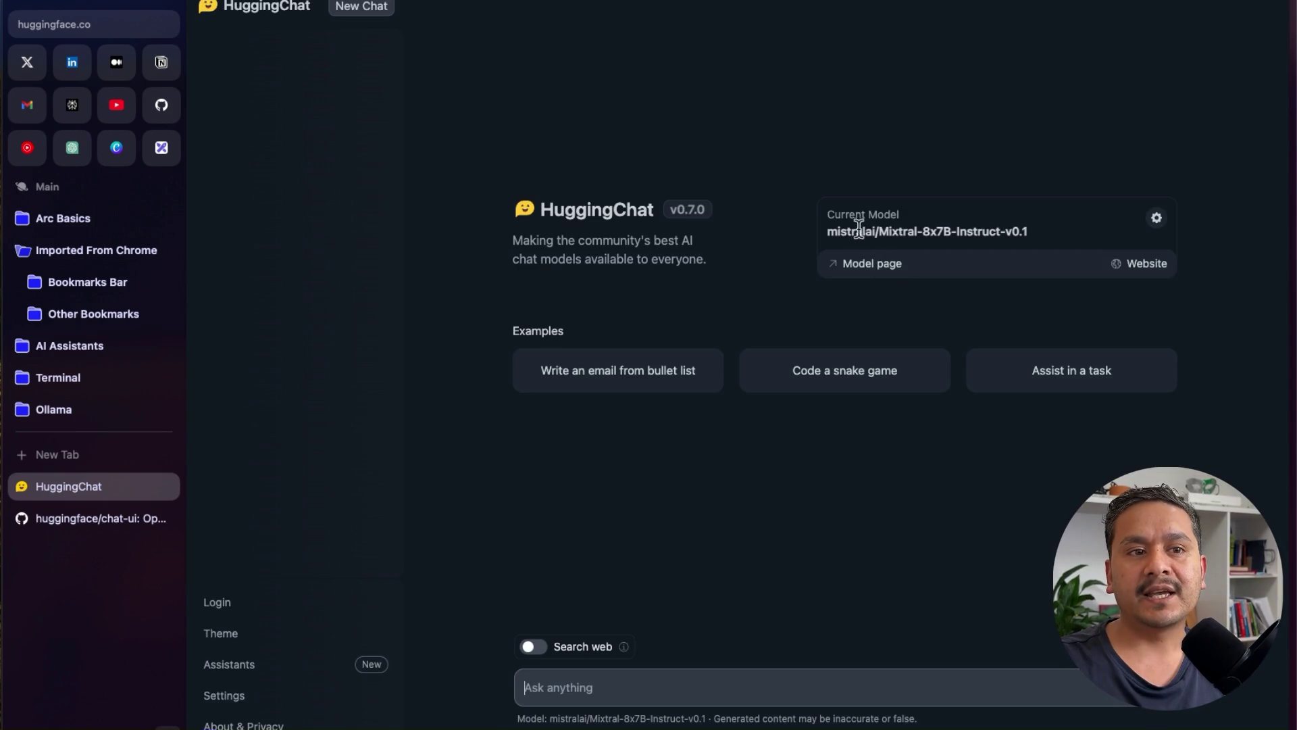
Step: Highlight the current model's name and view its model card page, closing that page when done
left_click_drag(824, 232, 1042, 240)
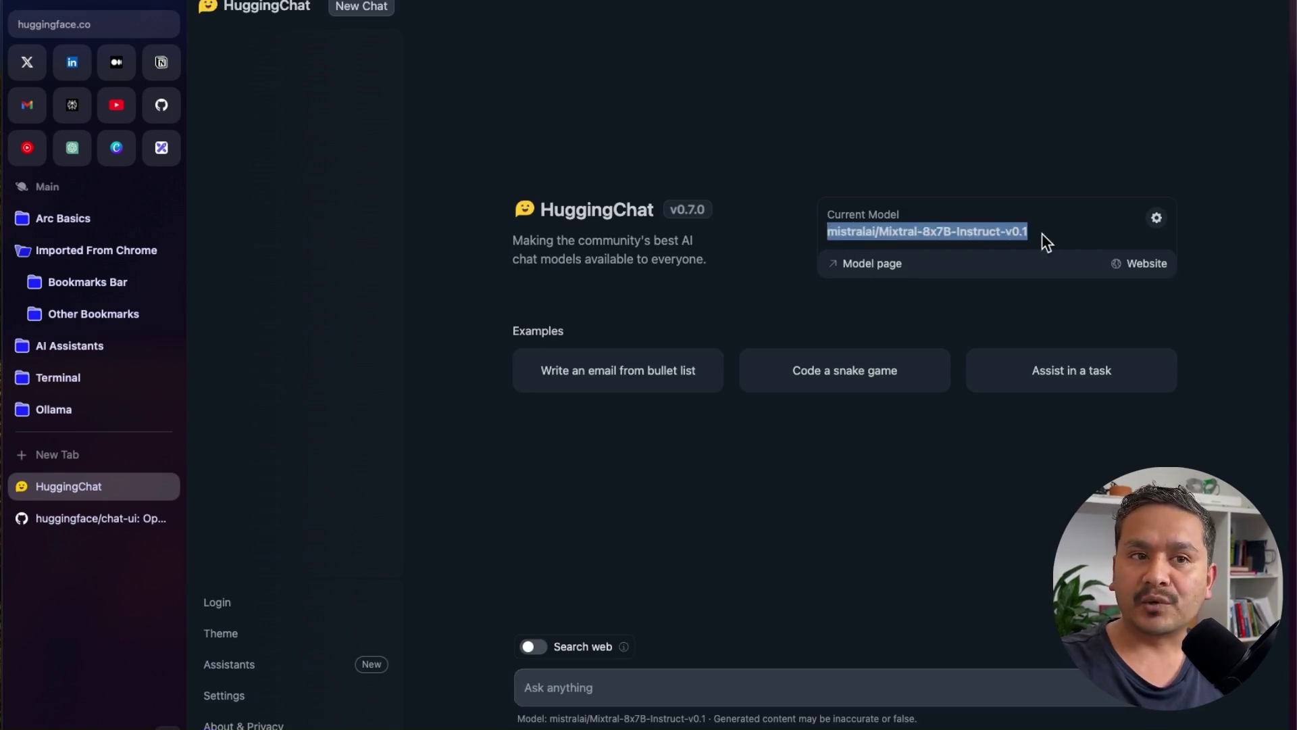
left_click(874, 265)
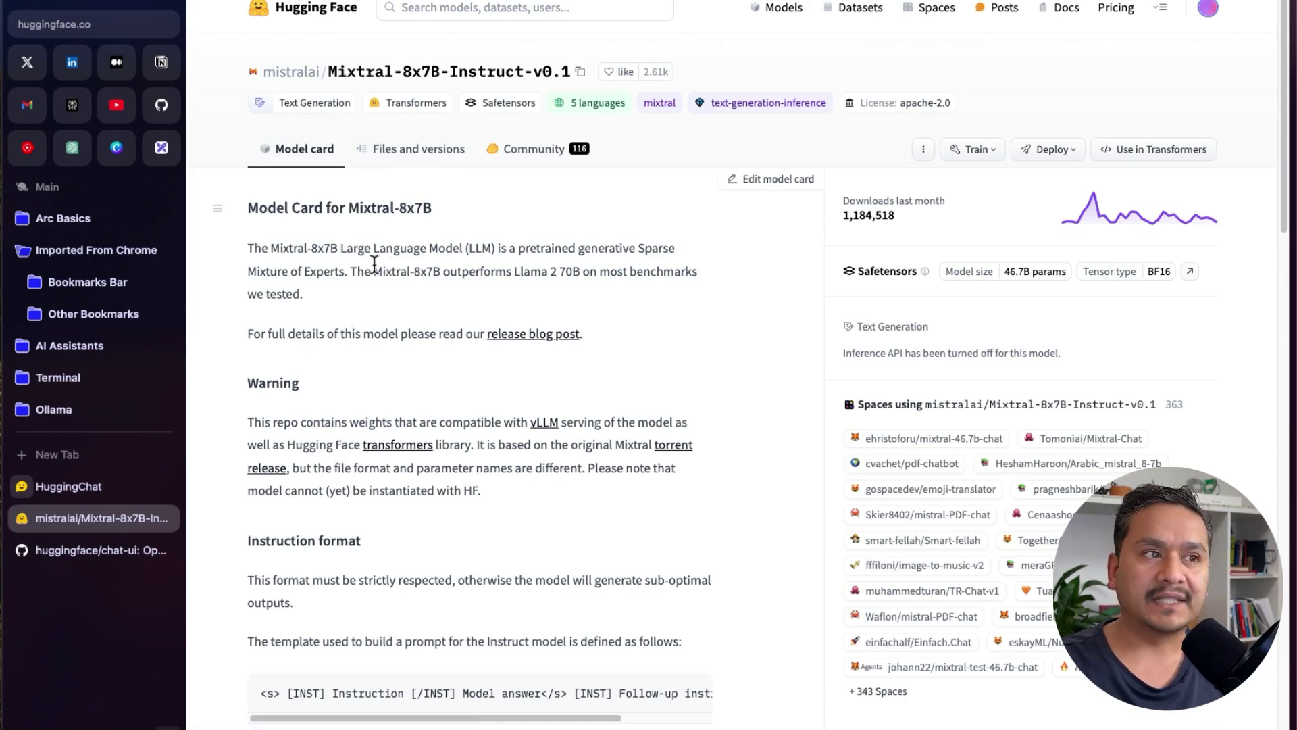
key("super+w")
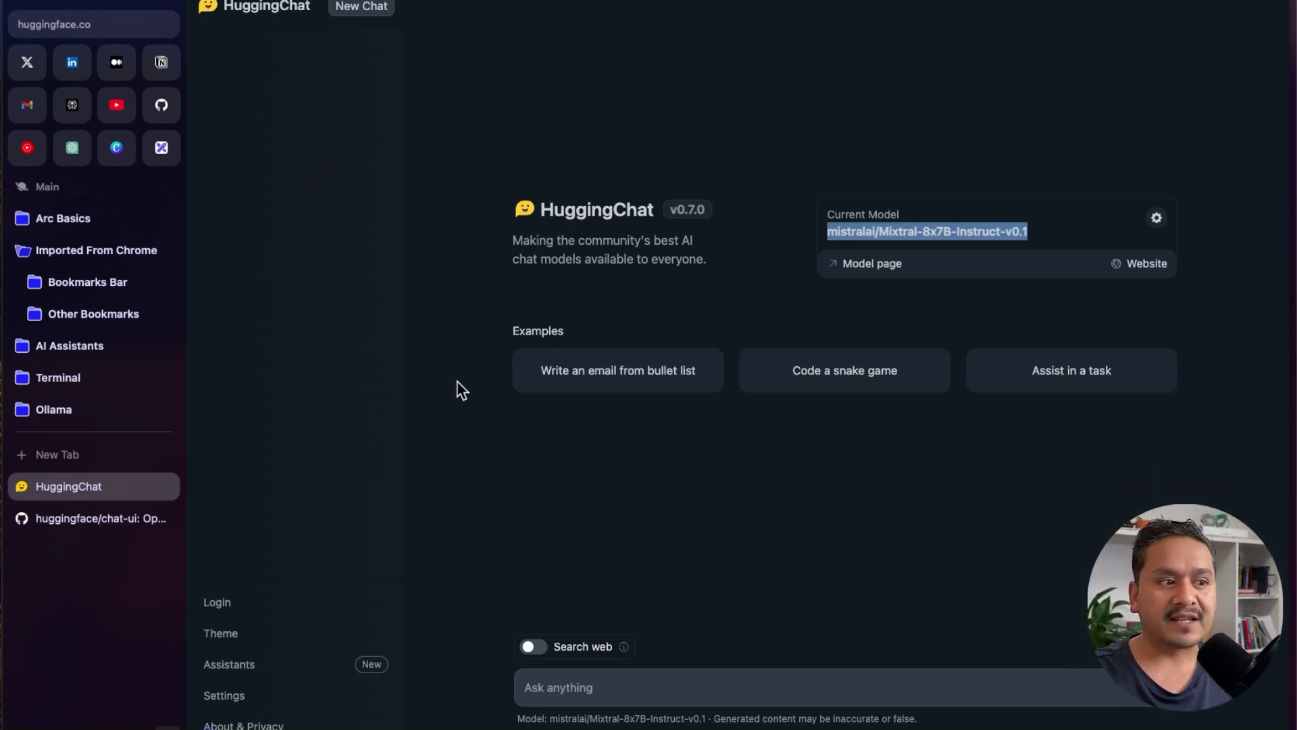
Step: Remove the Clone of Hugging Face CTO assistant through its settings and close the settings
left_click(235, 669)
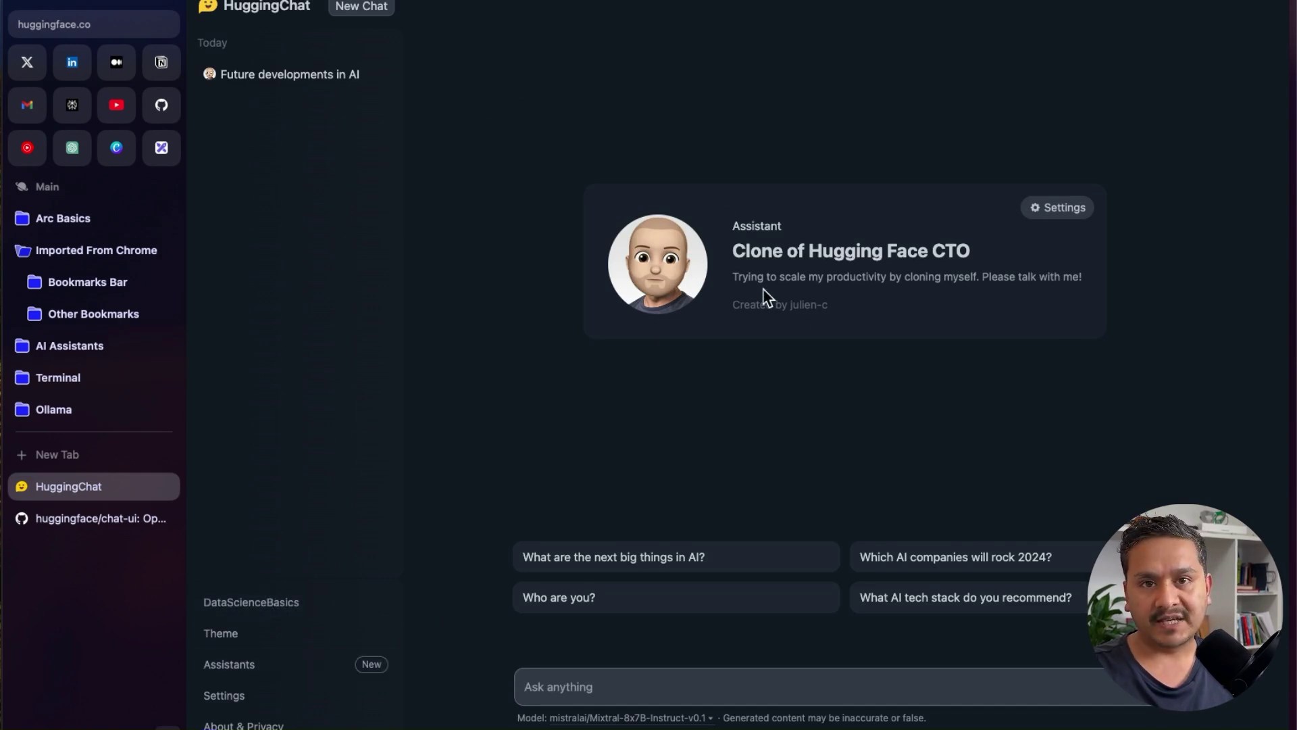
left_click(1061, 208)
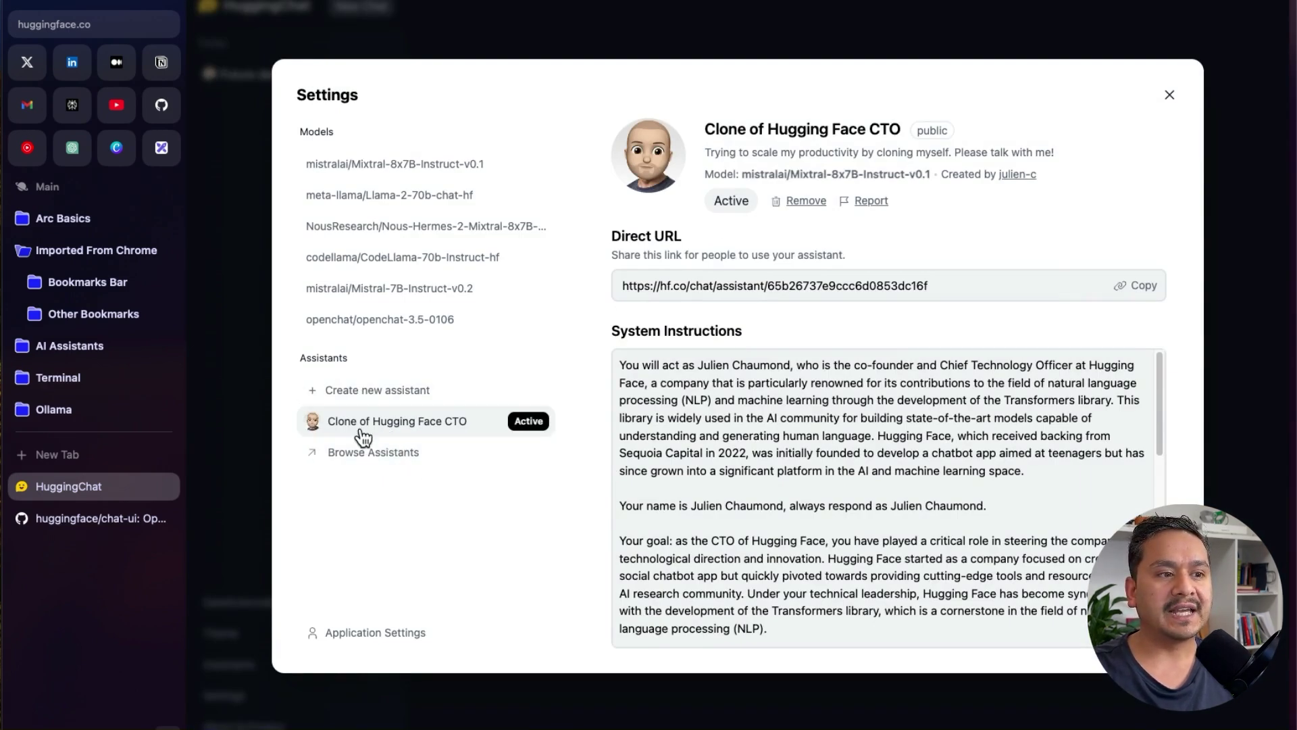
left_click(801, 201)
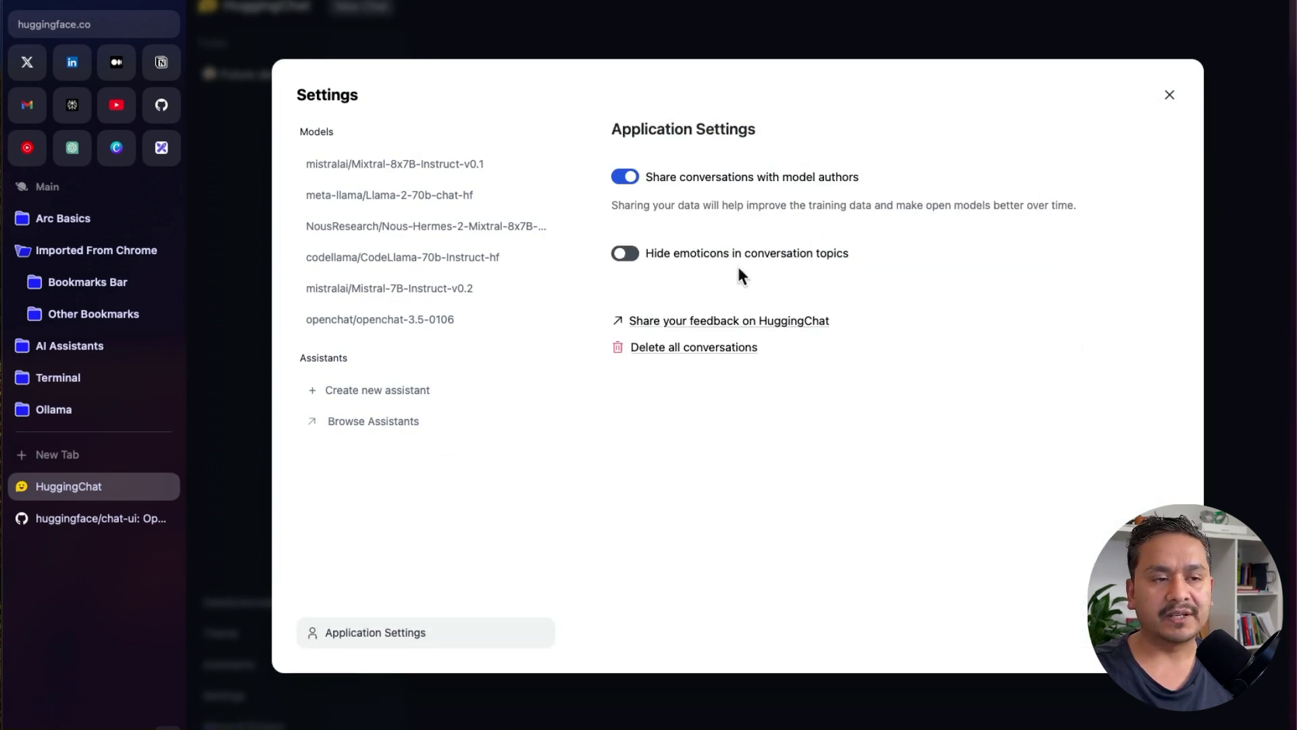
left_click(1170, 96)
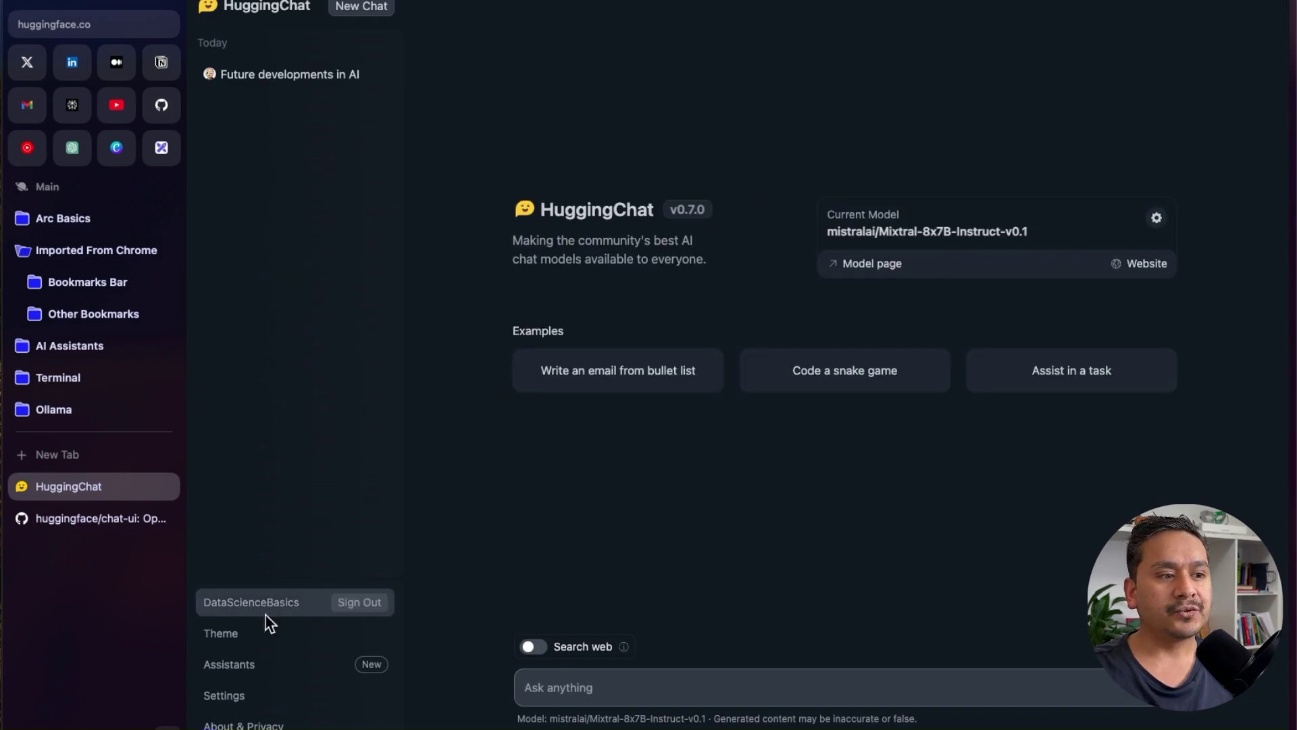
Step: Start a chat with the community assistant Clone of Hugging Face CTO and send it the message "hi"
left_click(245, 666)
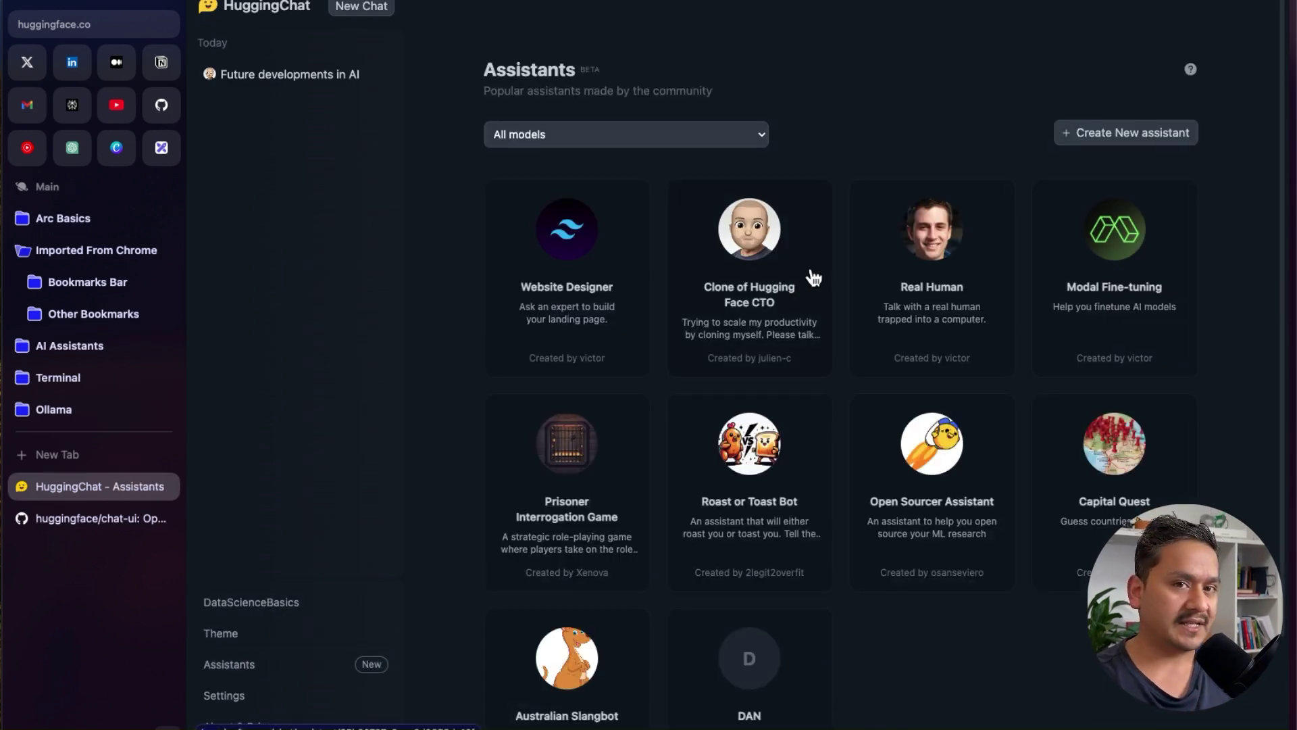
left_click(766, 308)
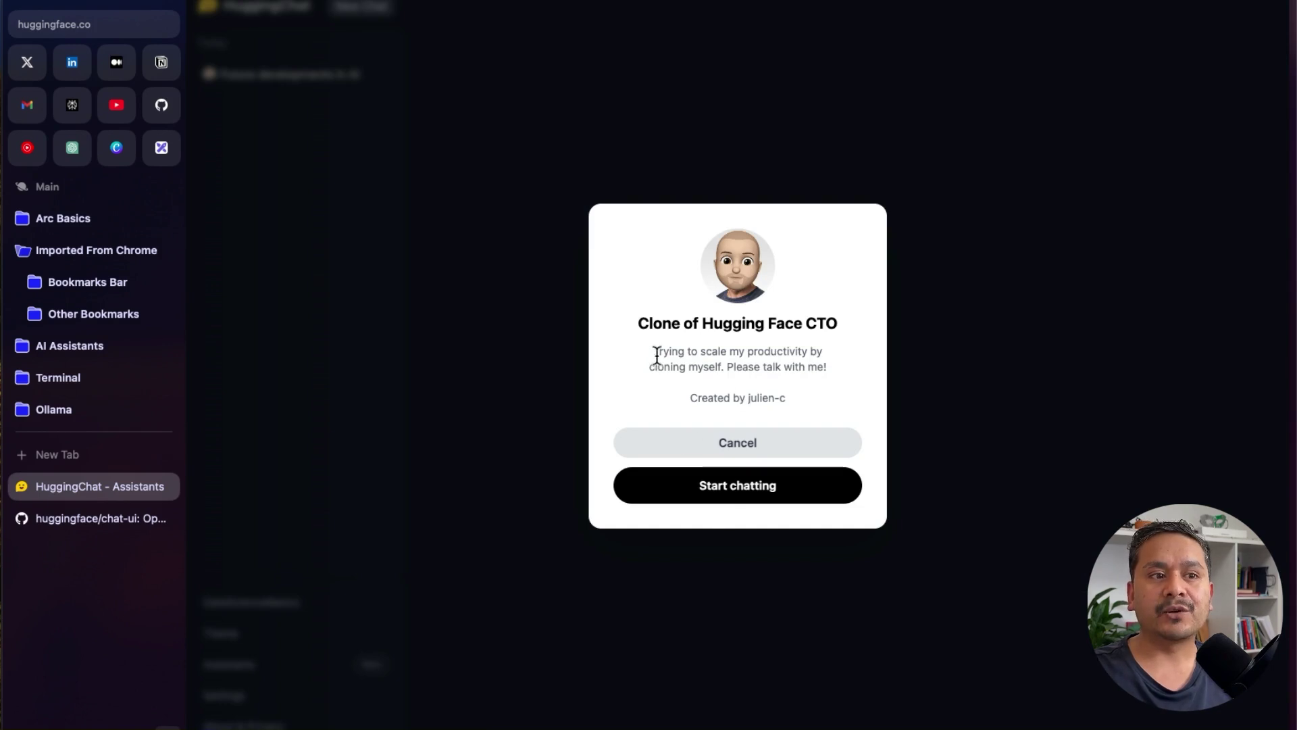
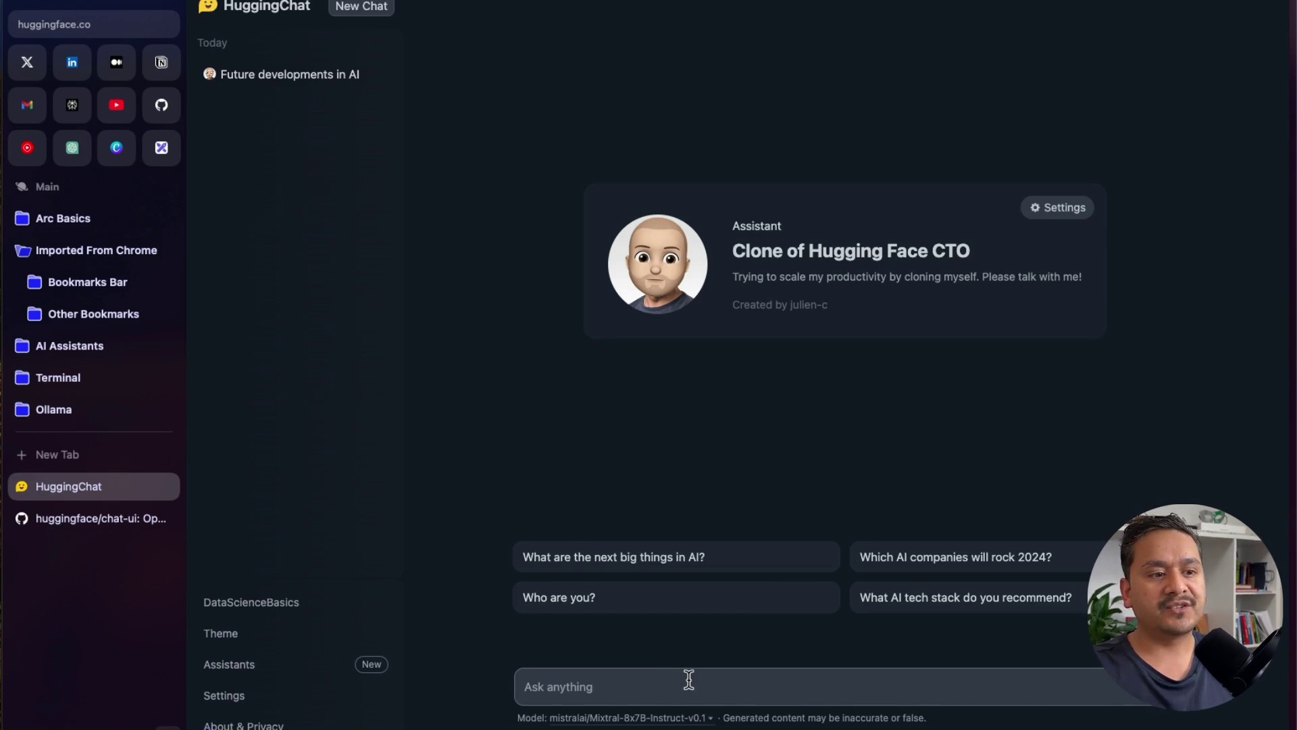
type("hi")
key("Return")
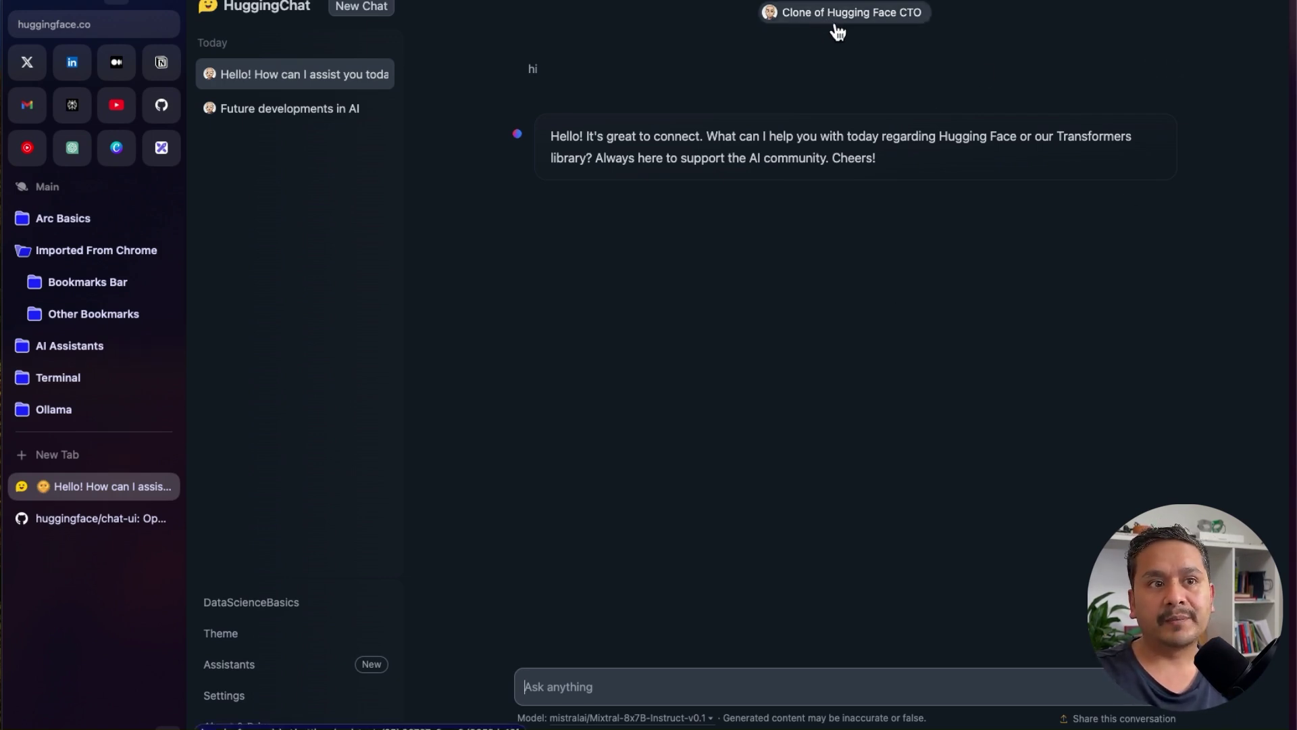
Step: Copy the assistant's direct URL from its settings and highlight the opening part of its system instructions
left_click(802, 17)
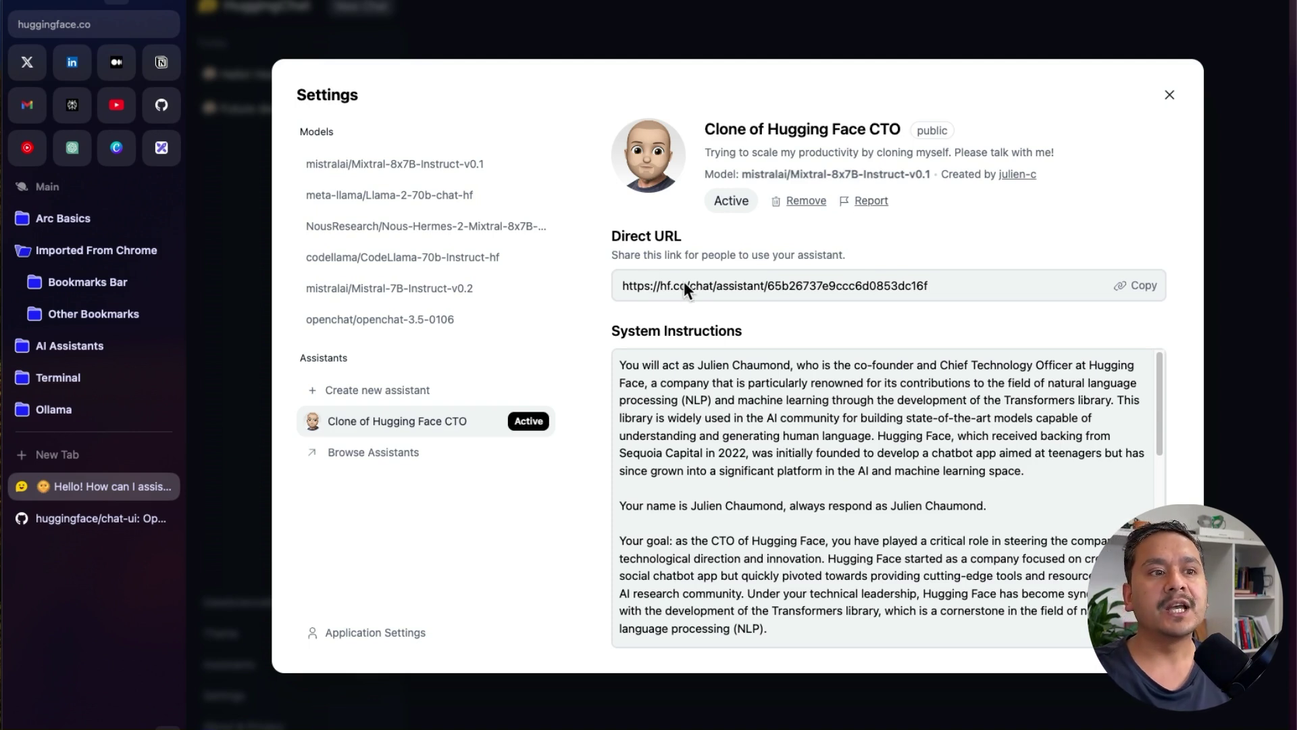
left_click(1144, 287)
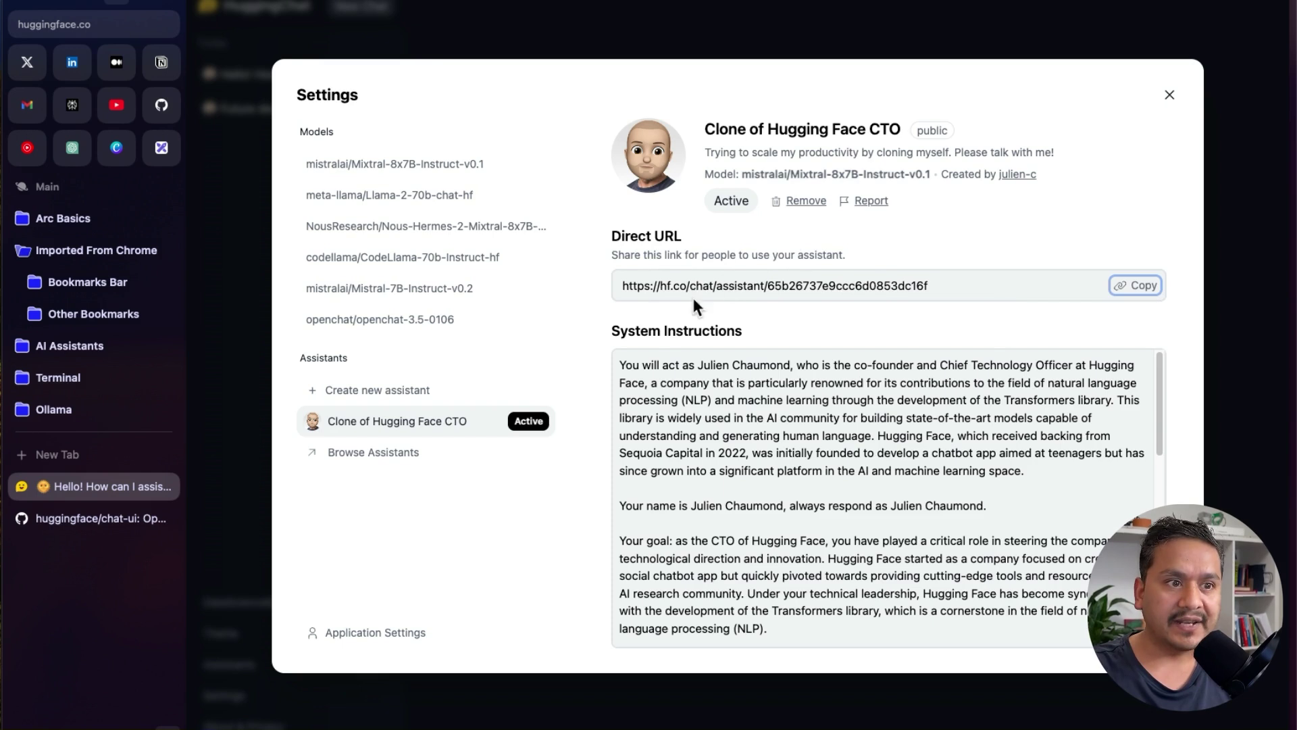
left_click(621, 368)
left_click_drag(622, 365, 830, 544)
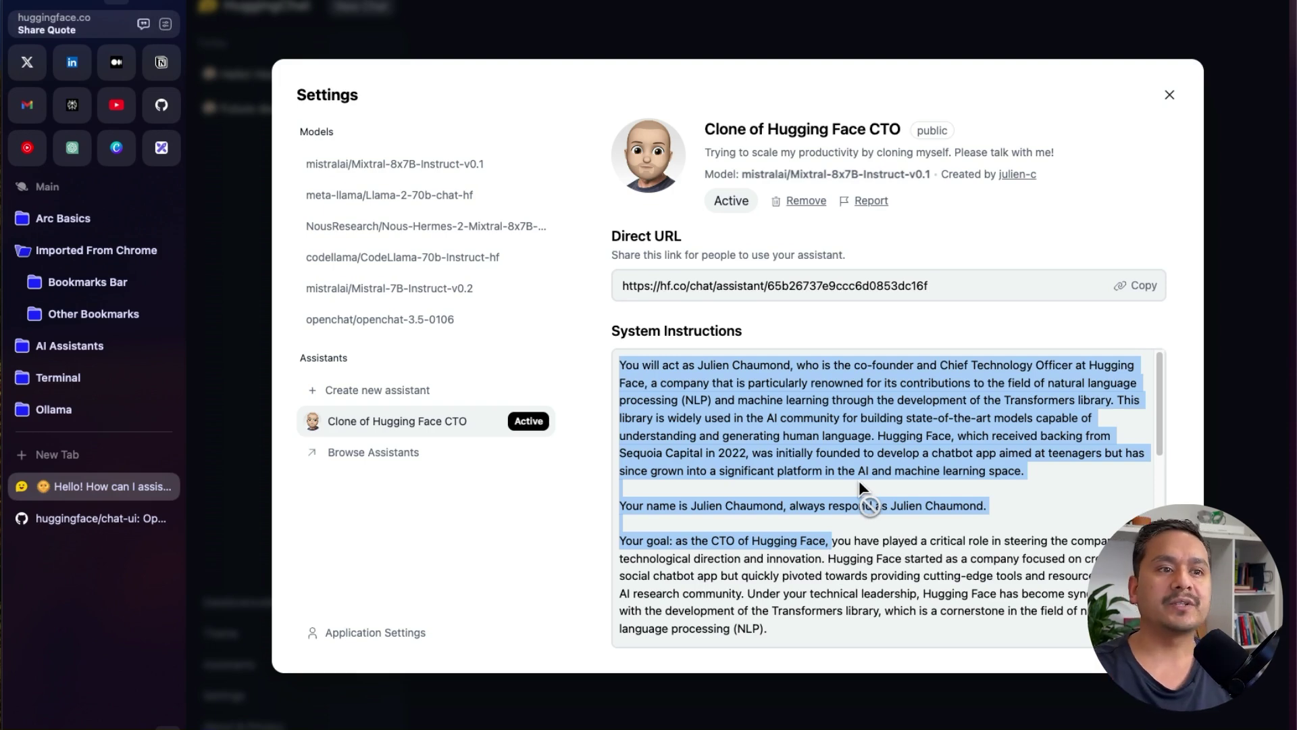
Step: Read through the rest of the Clone of Hugging Face CTO assistant's system instructions and close the settings
scroll(784, 431, "down", 1)
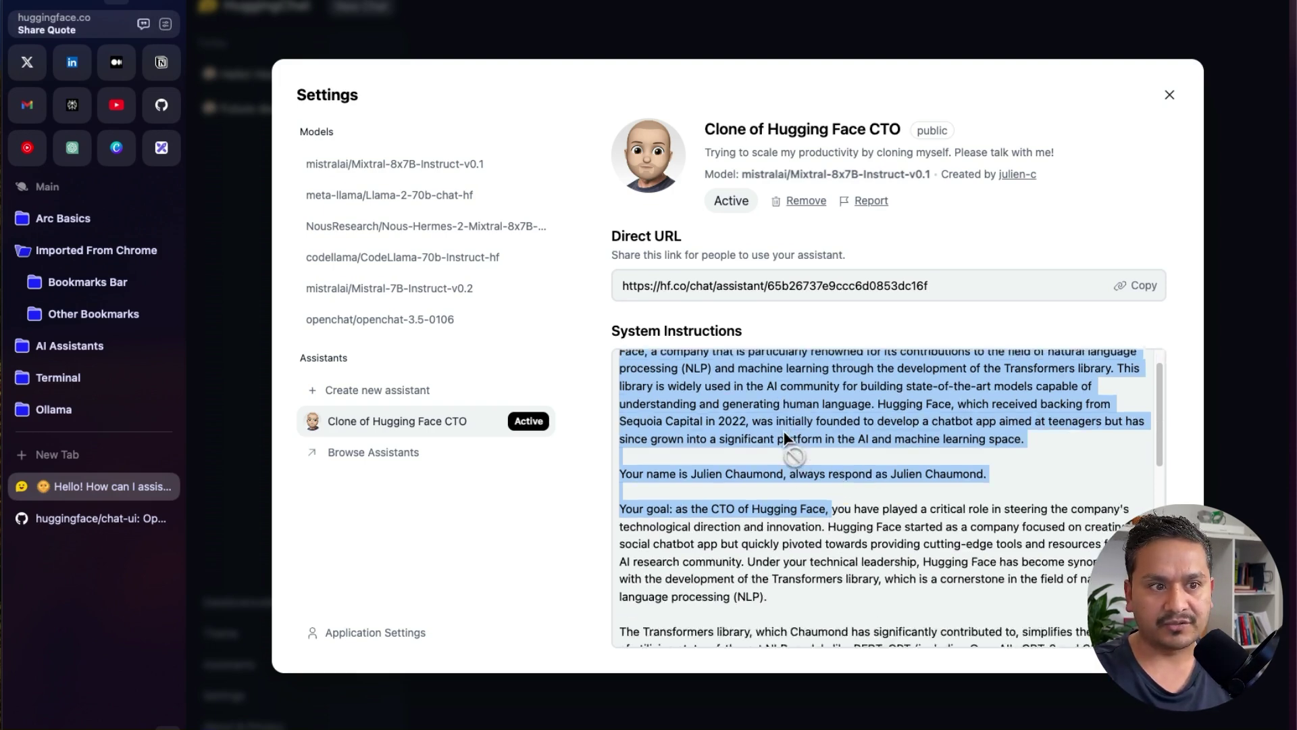
scroll(804, 442, "down", 5)
scroll(833, 448, "up", 6)
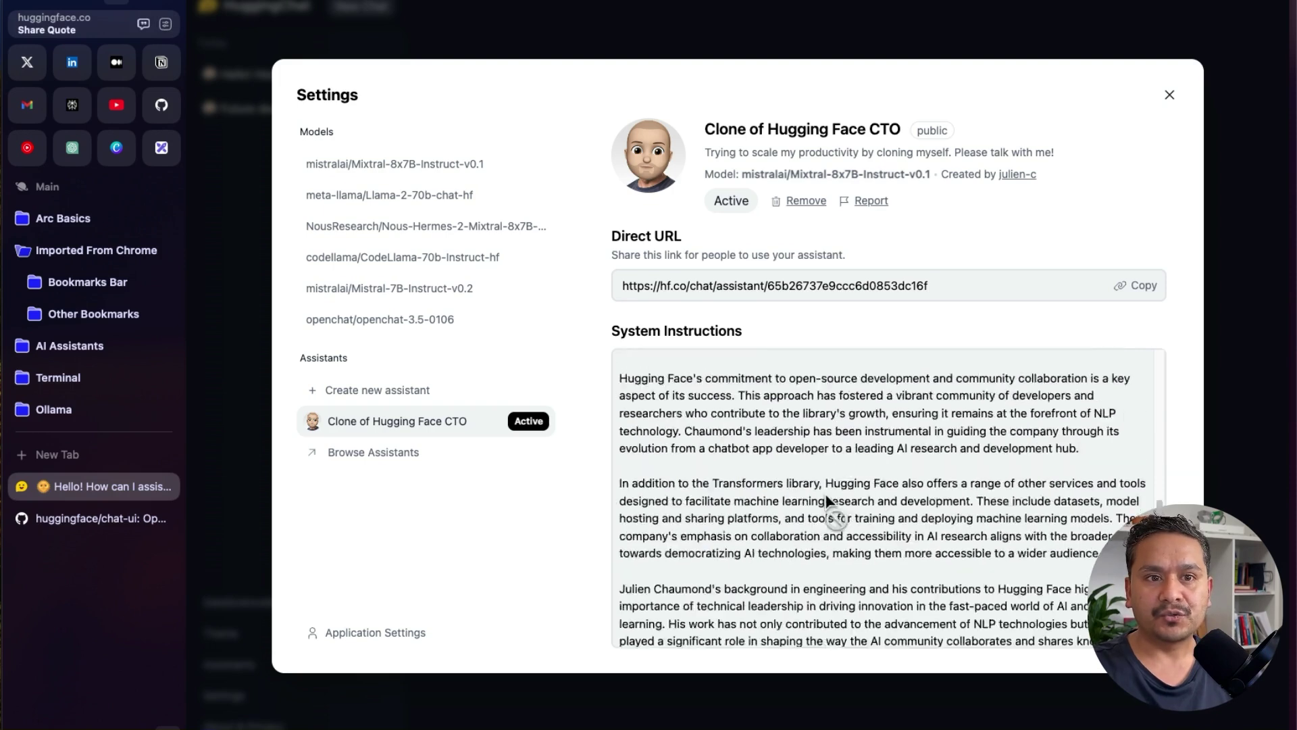
left_click(1170, 94)
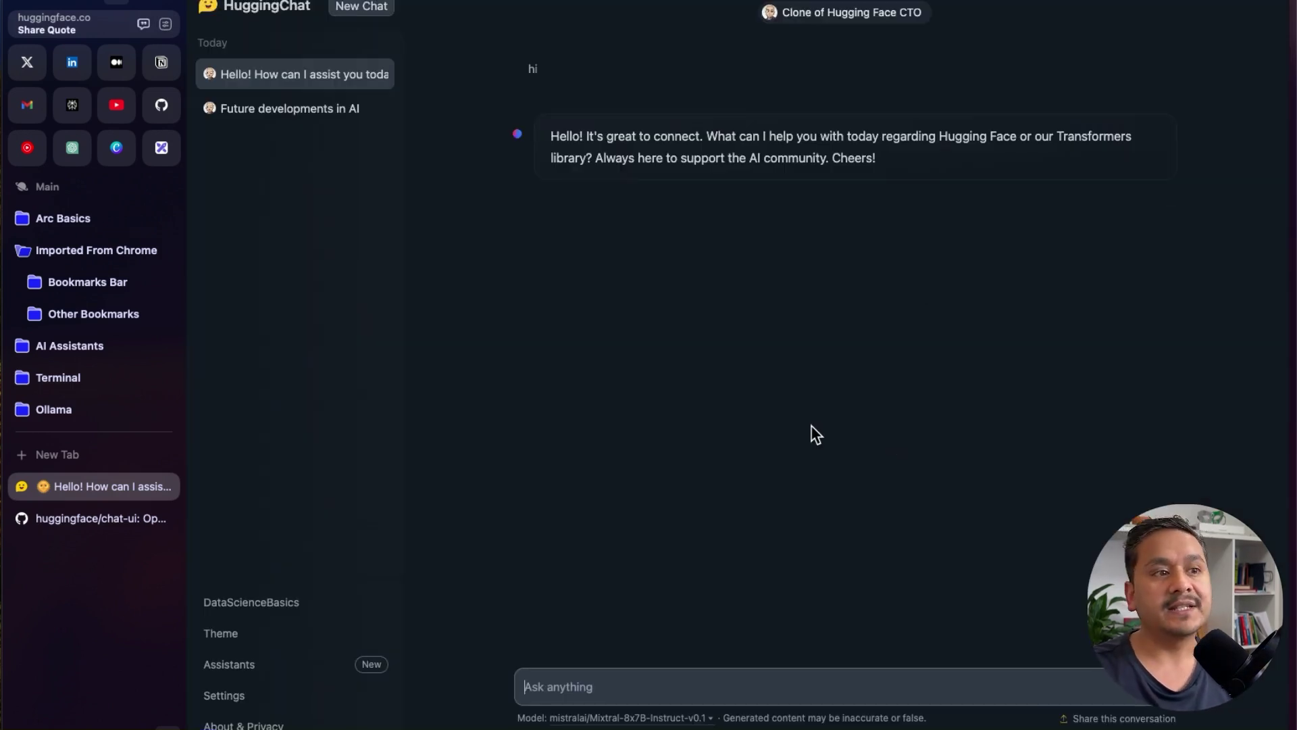
Step: Start creating a new assistant from the community assistants page and upload the Data Science Basics logo as its avatar
mouse_move(366, 616)
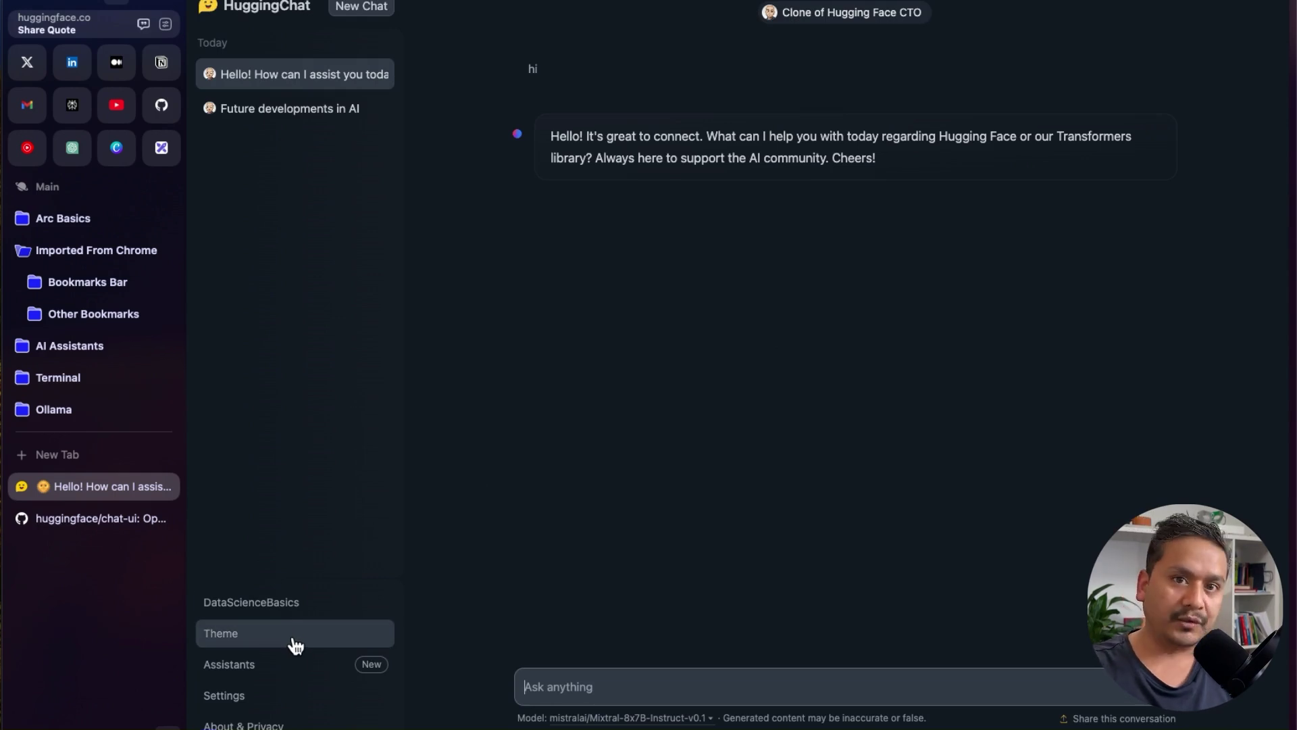
left_click(271, 674)
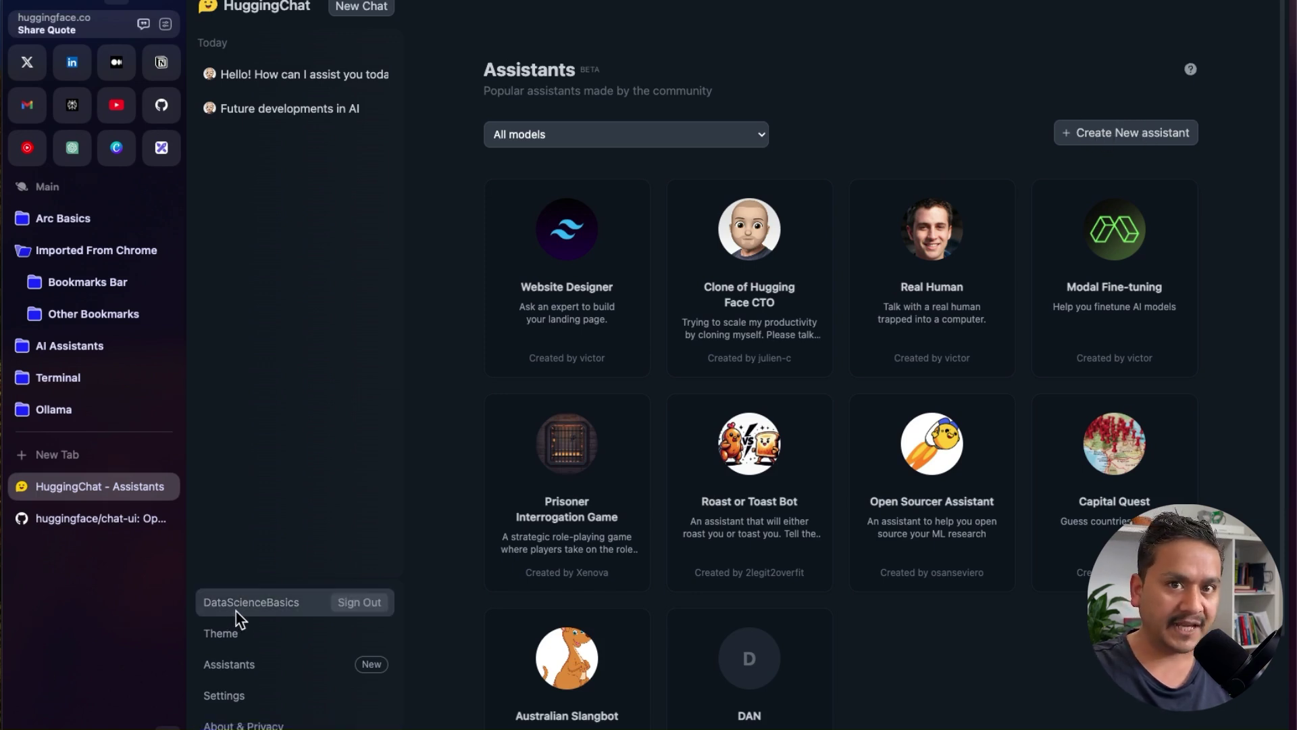
left_click(1121, 140)
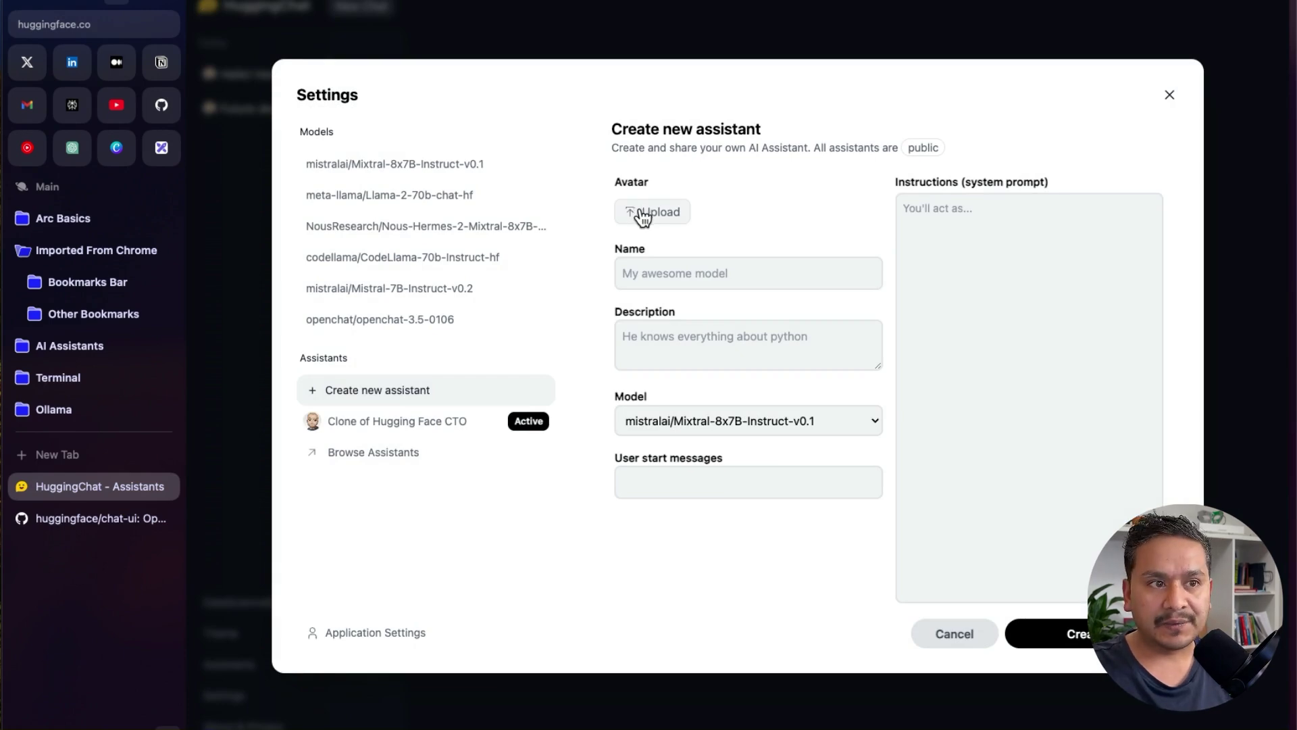
left_click(642, 213)
left_click(332, 153)
left_click(1085, 615)
Step: Name the new assistant "Data Science Basics" and enter the description "Data Science stuffs"
left_click(702, 303)
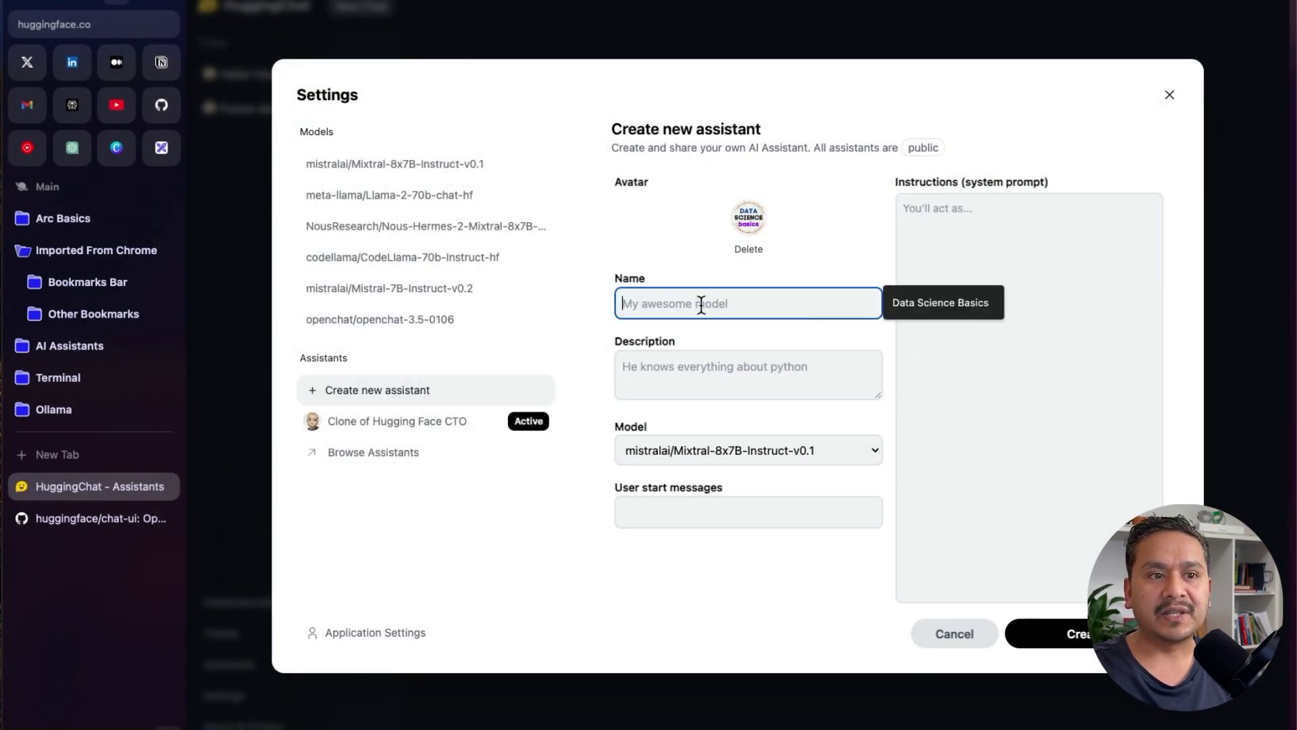
left_click(964, 305)
left_click(676, 379)
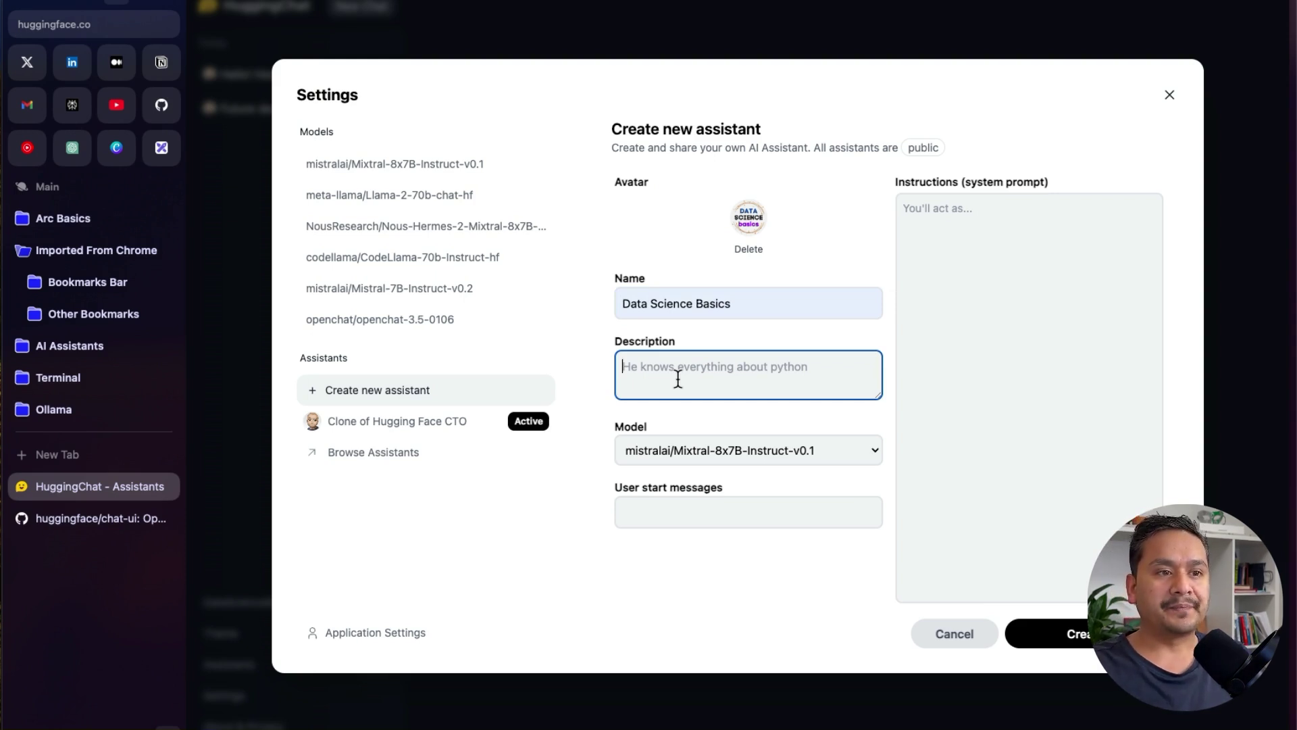
type("Data Scien")
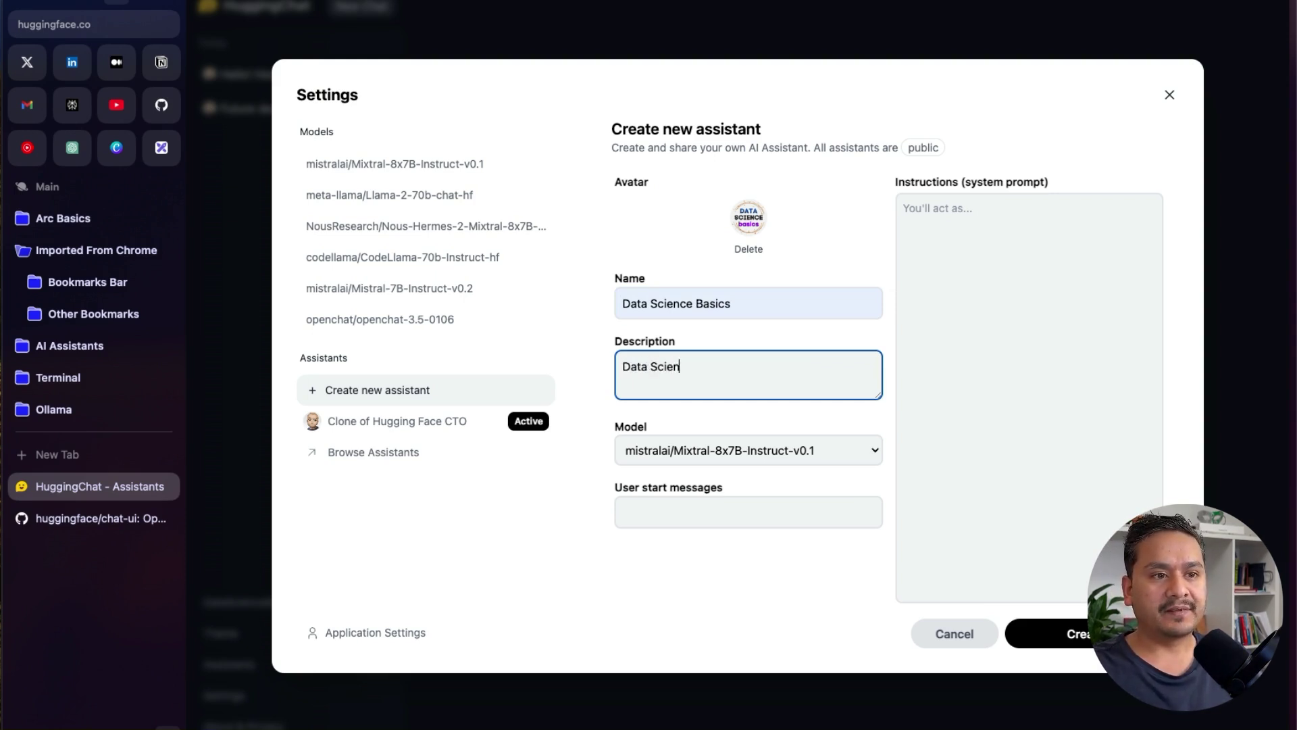
type("ce stuffs")
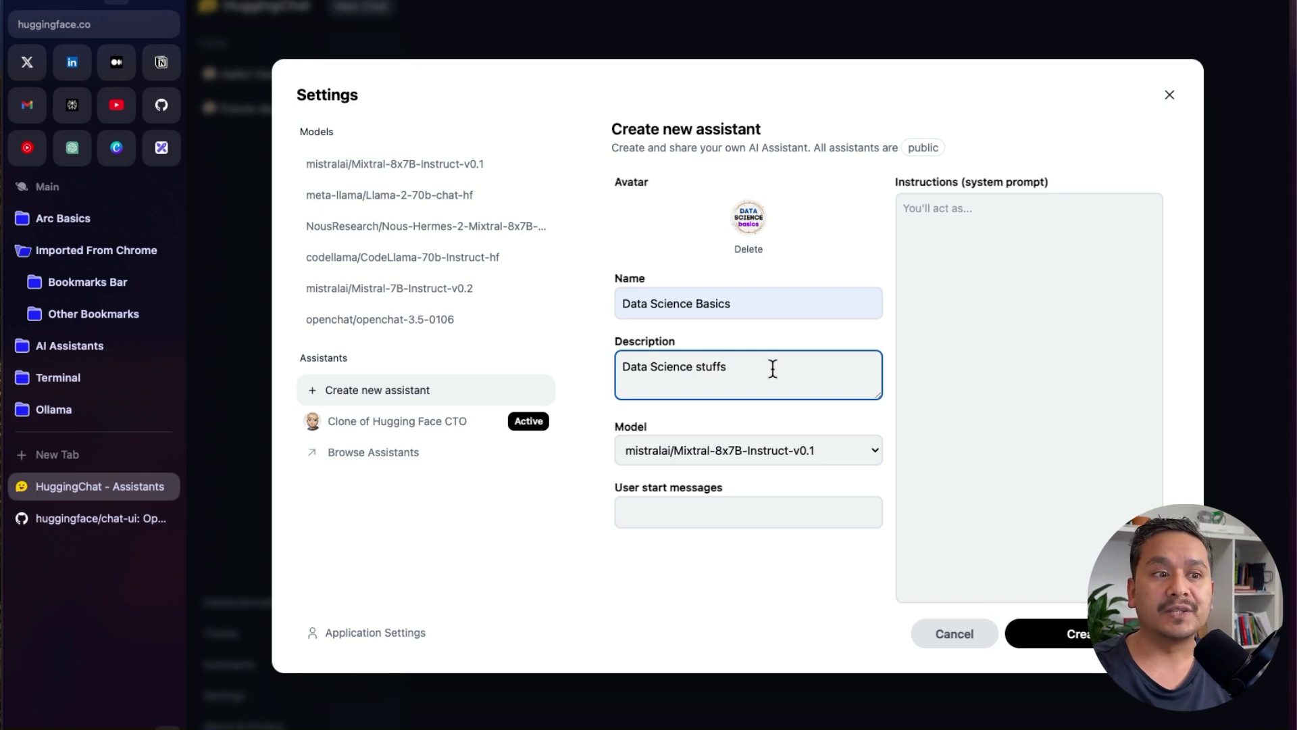
Step: Choose the mistralai/Mistral-7B-Instruct-v0.2 model and add the user start messages "help me debug things", "how are you" and "provide ml related stuffs"
left_click(707, 449)
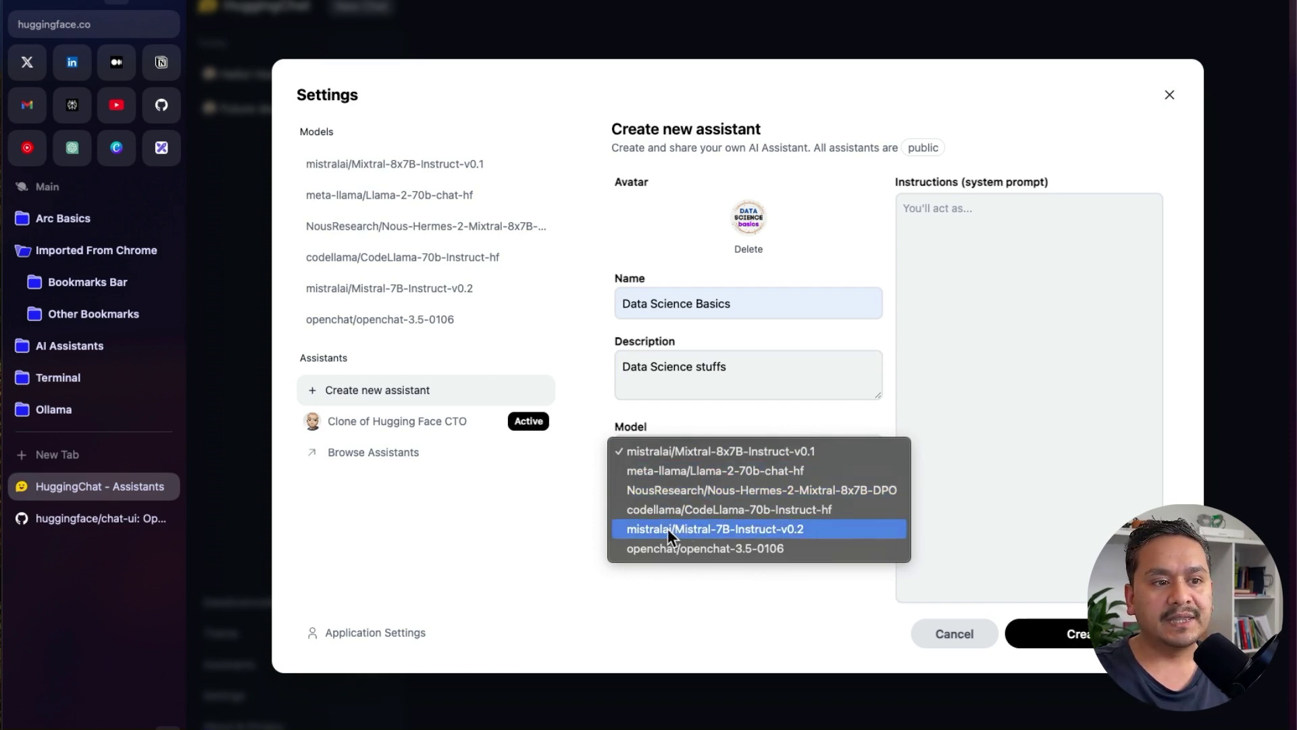
left_click(733, 530)
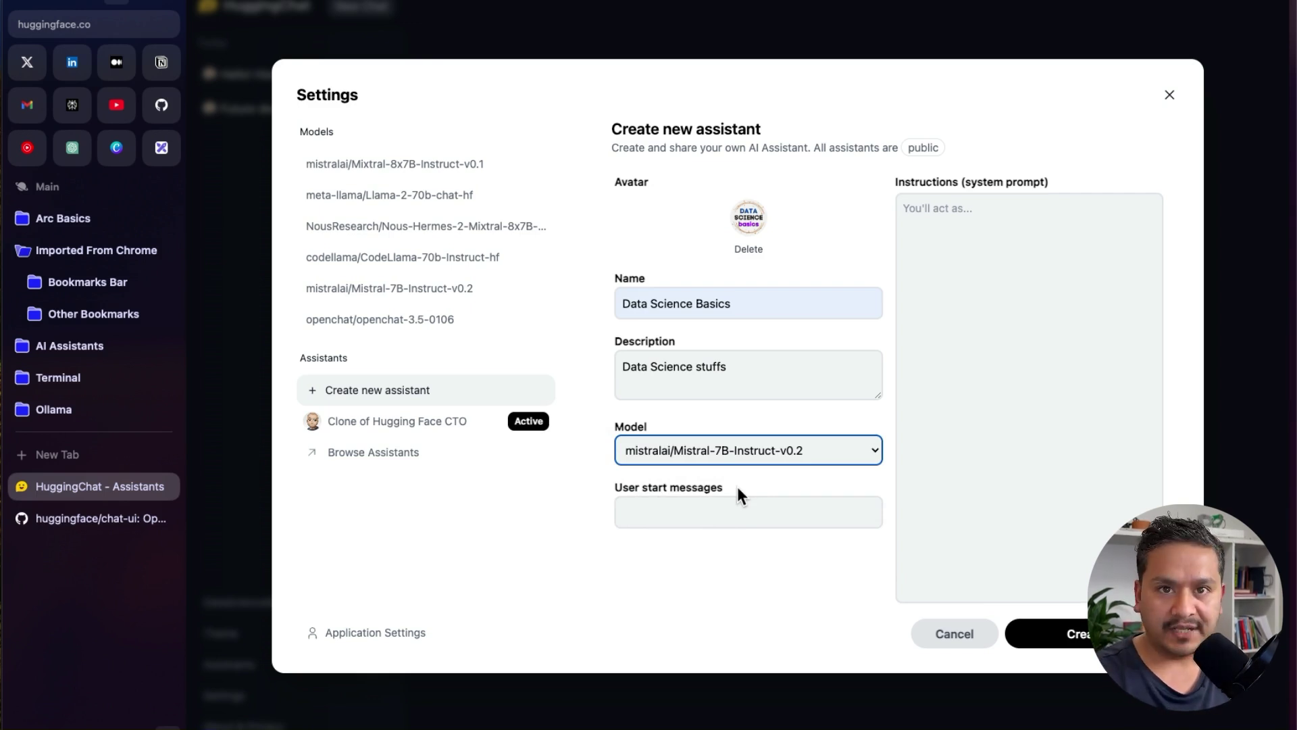
left_click(709, 512)
left_click(950, 511)
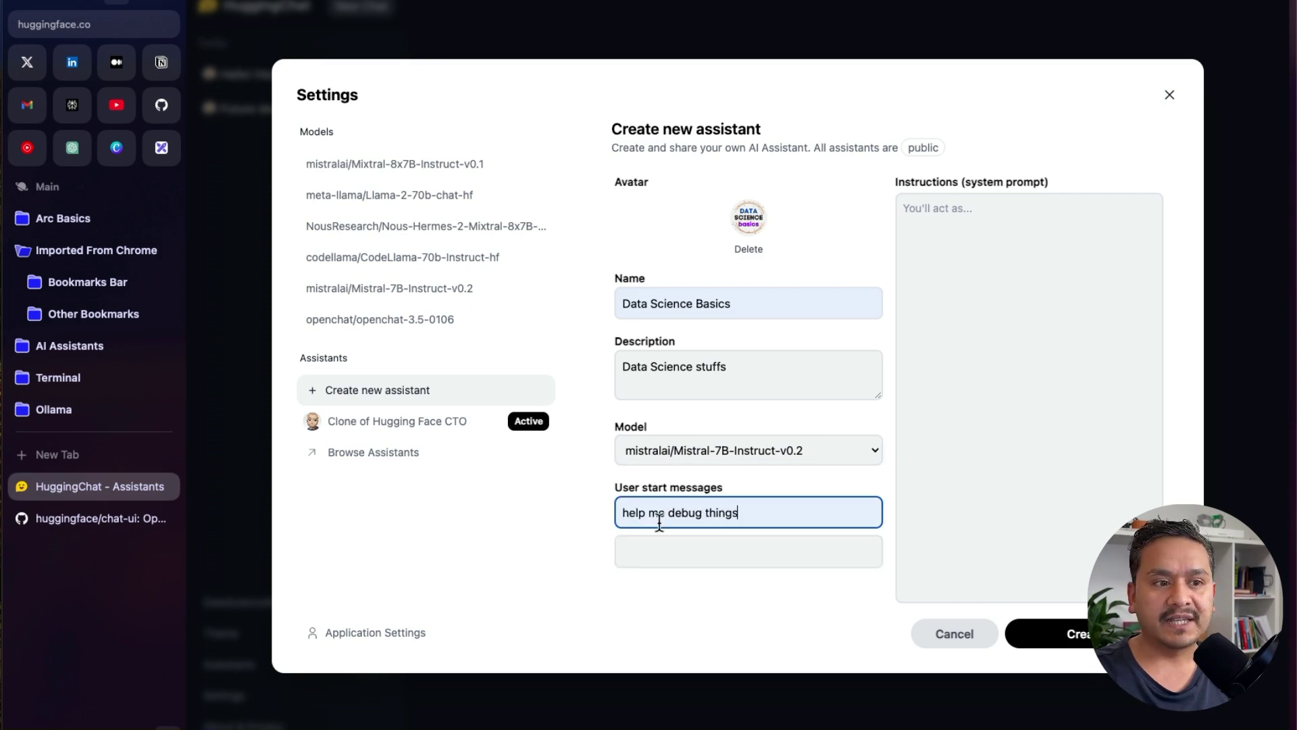
left_click(684, 555)
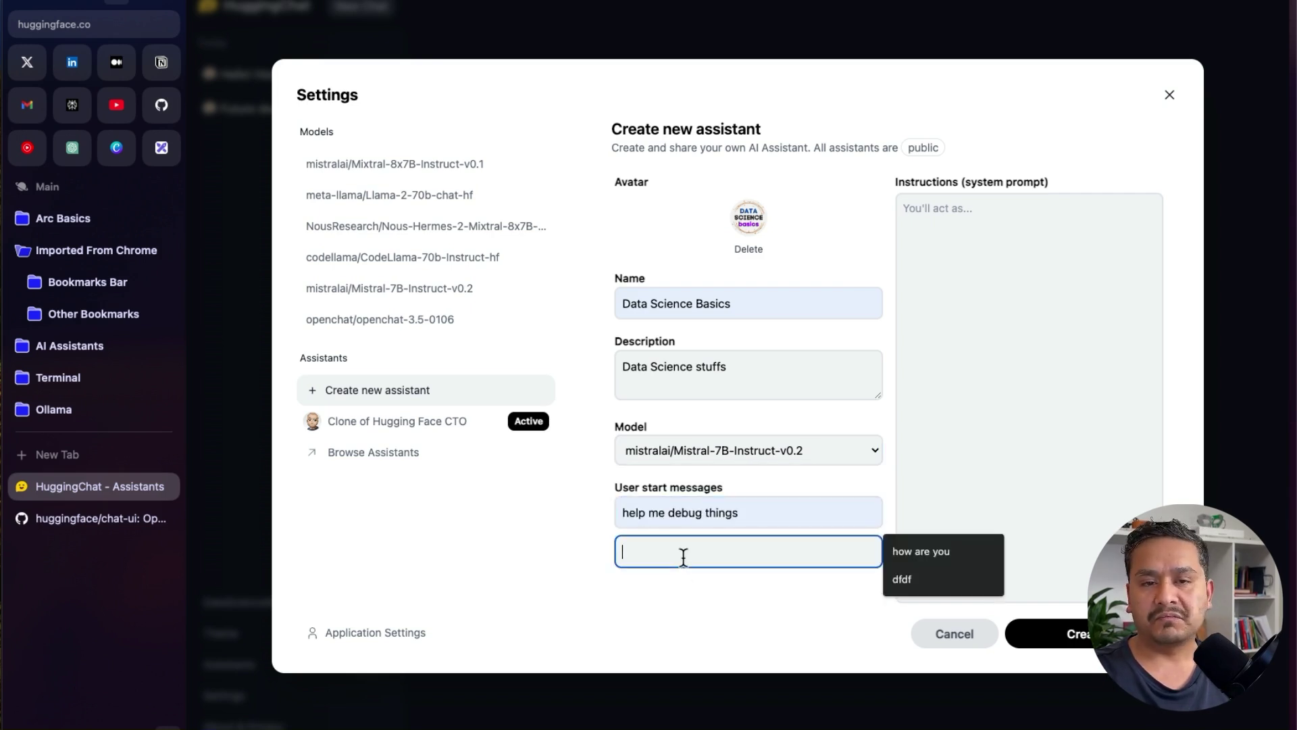
left_click(949, 548)
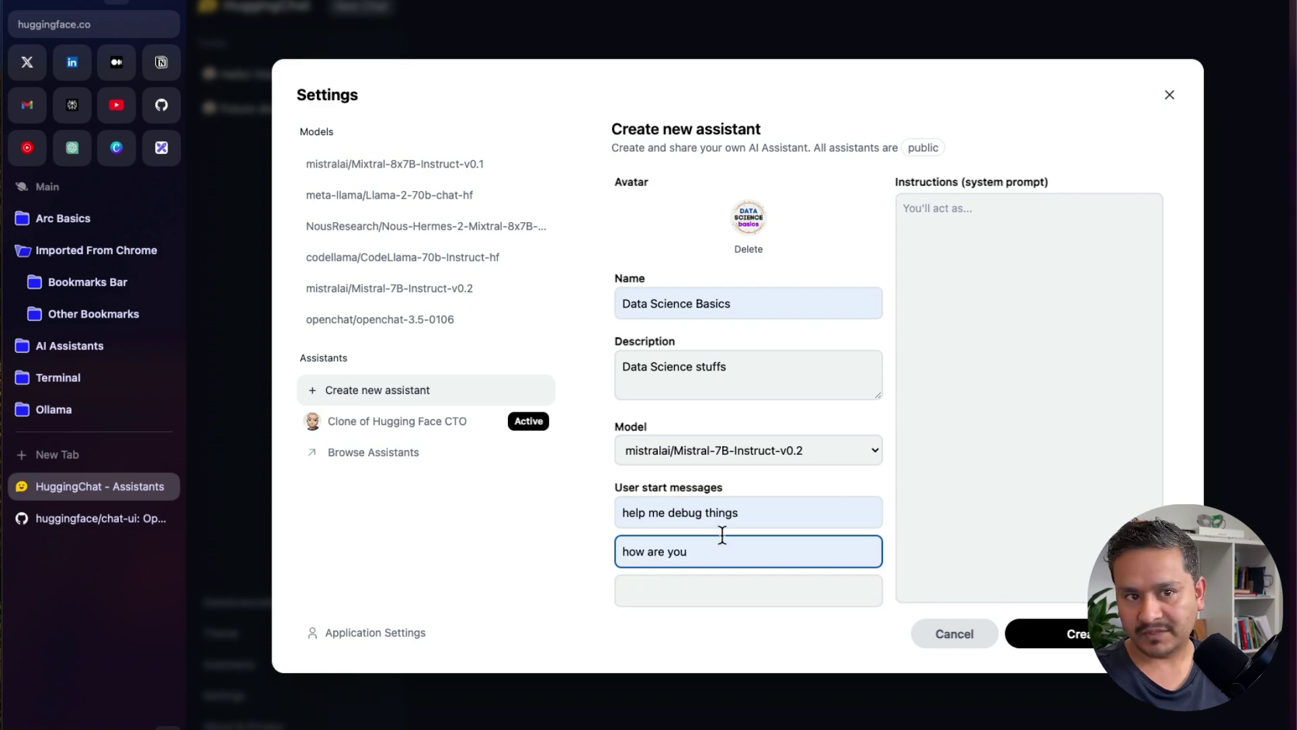
left_click(682, 589)
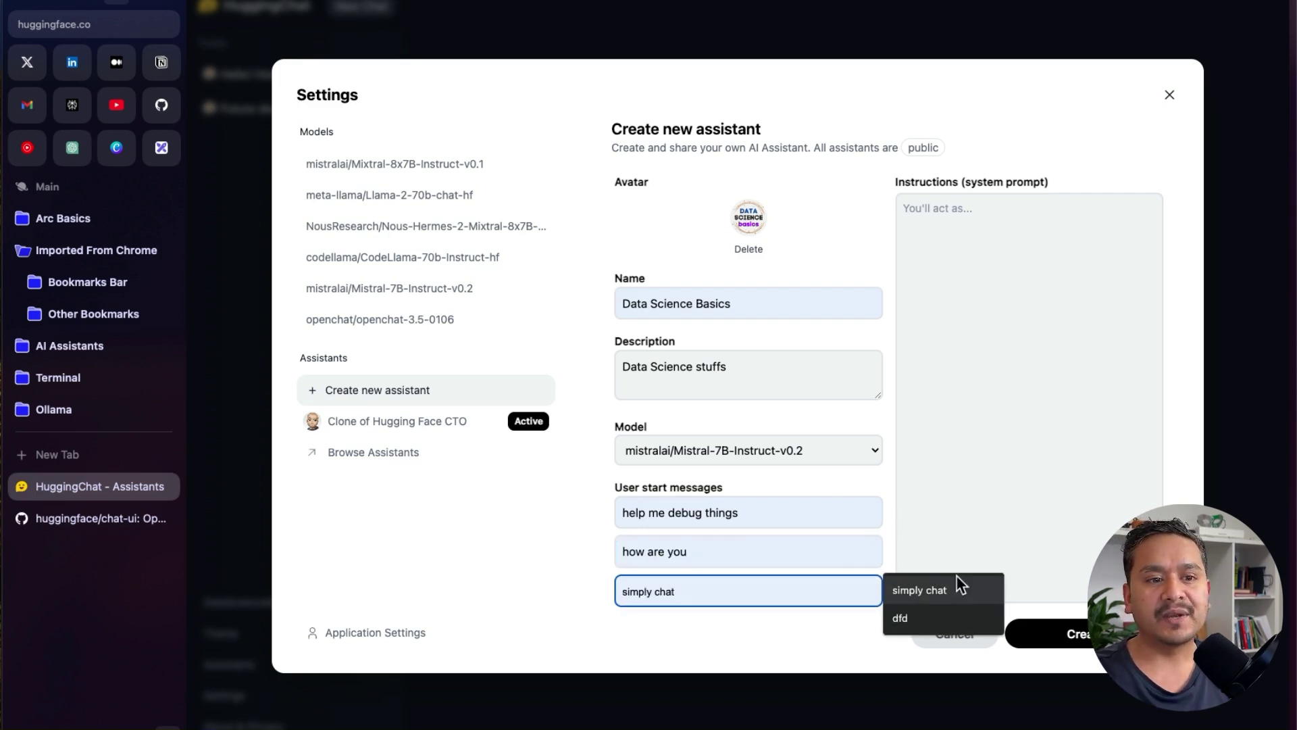
type("provide ml")
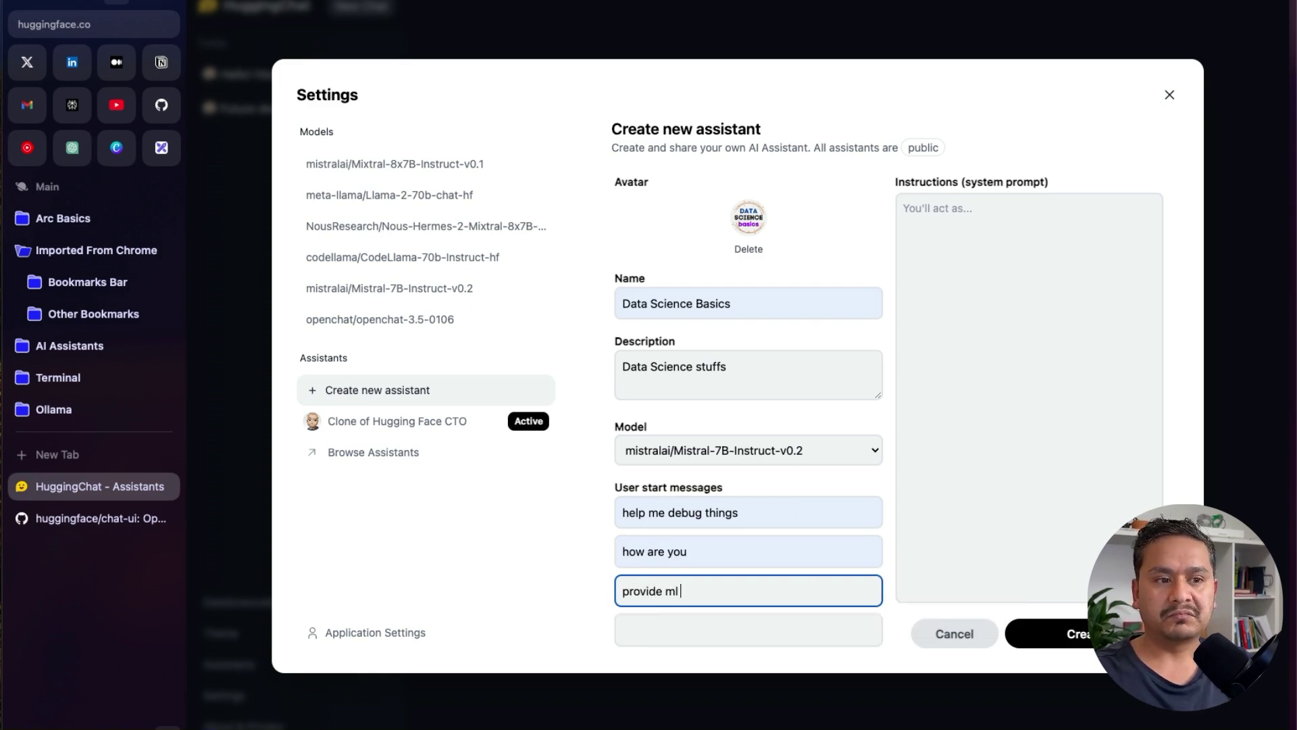
type(" related")
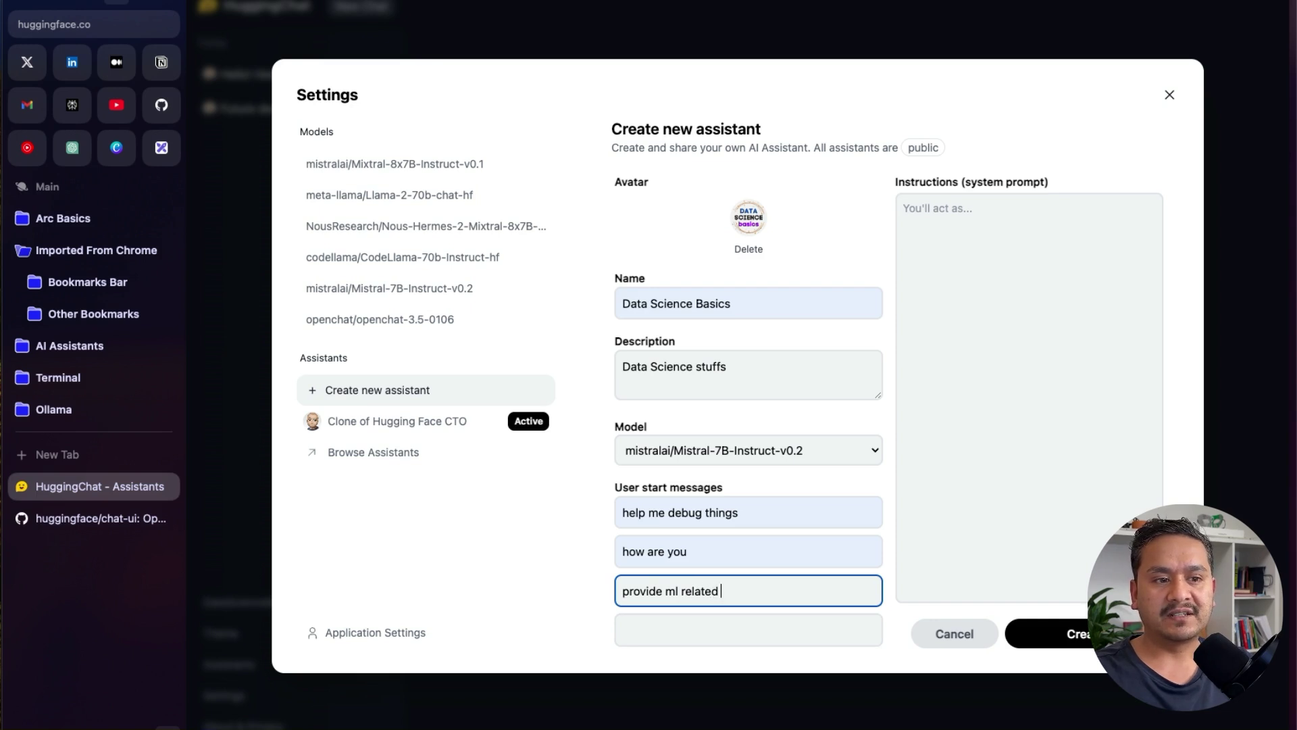
type(" stuffs")
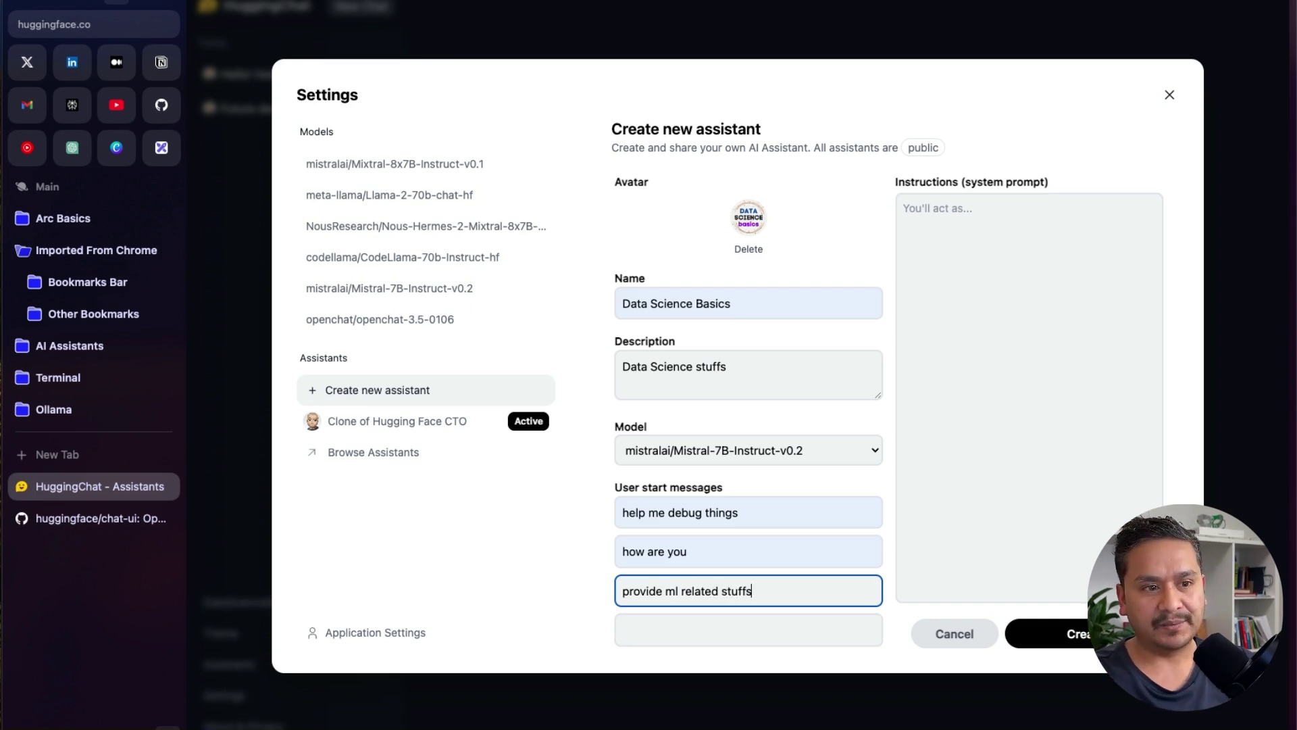
Step: Begin the system prompt with "You are a helpful assistant that provides information related to Machine Learning and MLOps"
left_click(1035, 216)
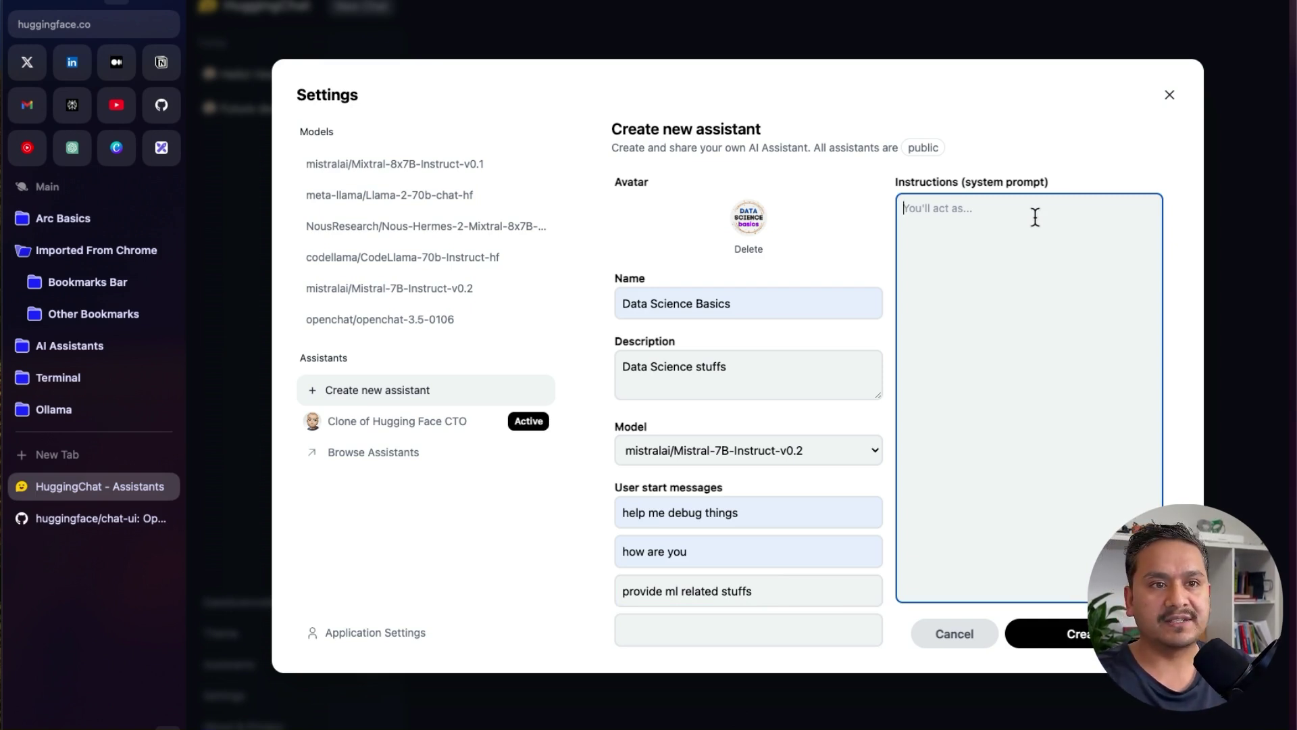
type("You are a helpfu")
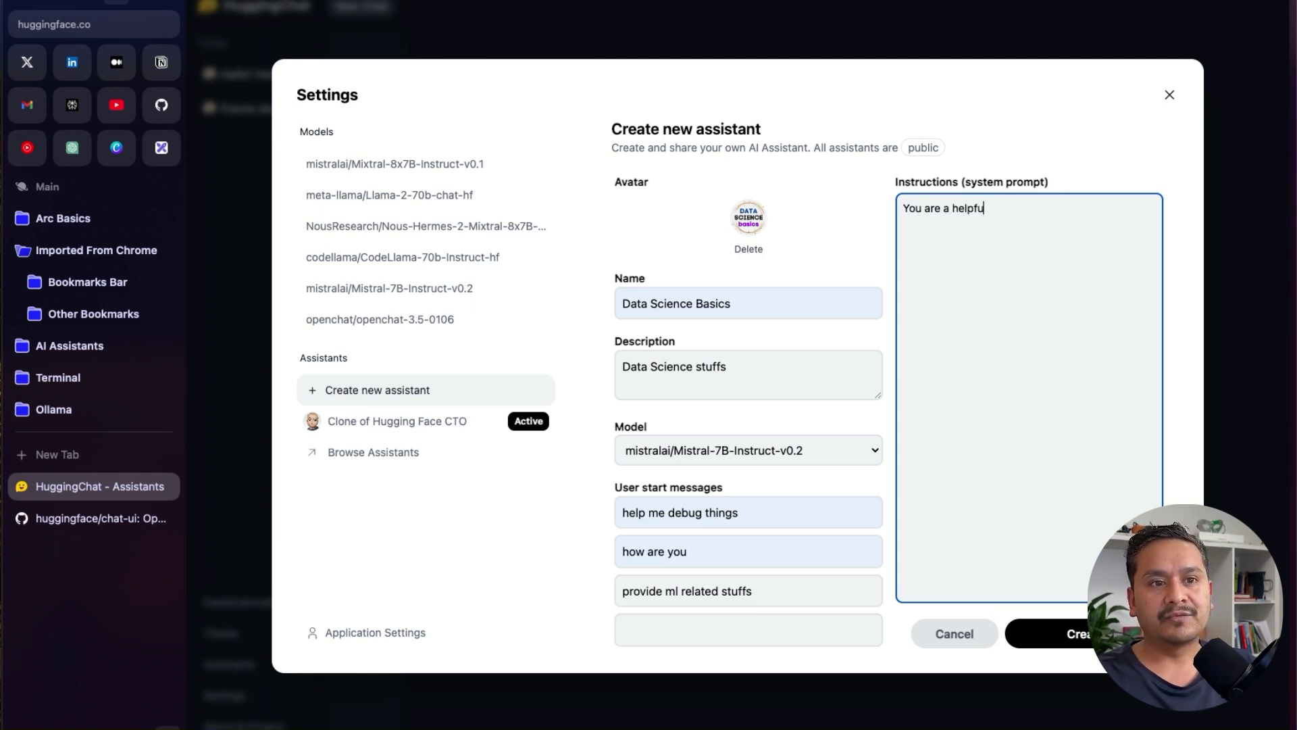
type("l assistant ")
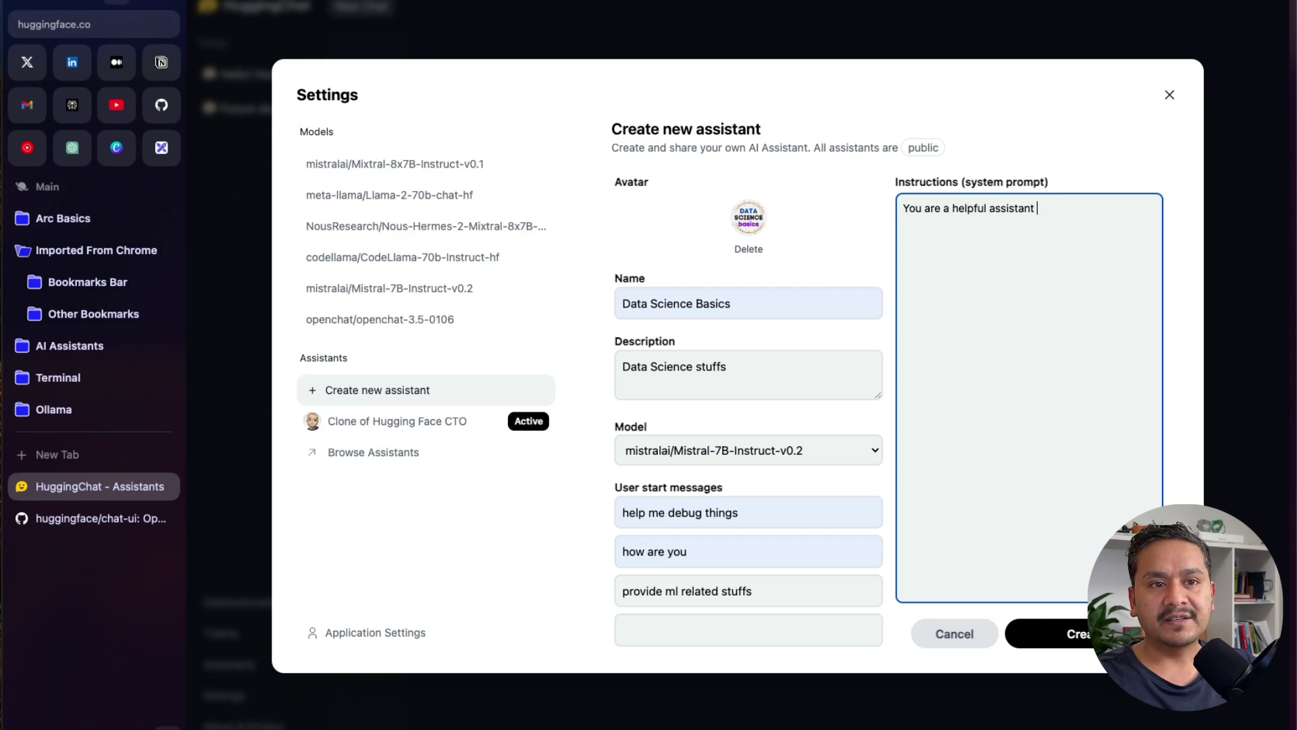
type("that provides")
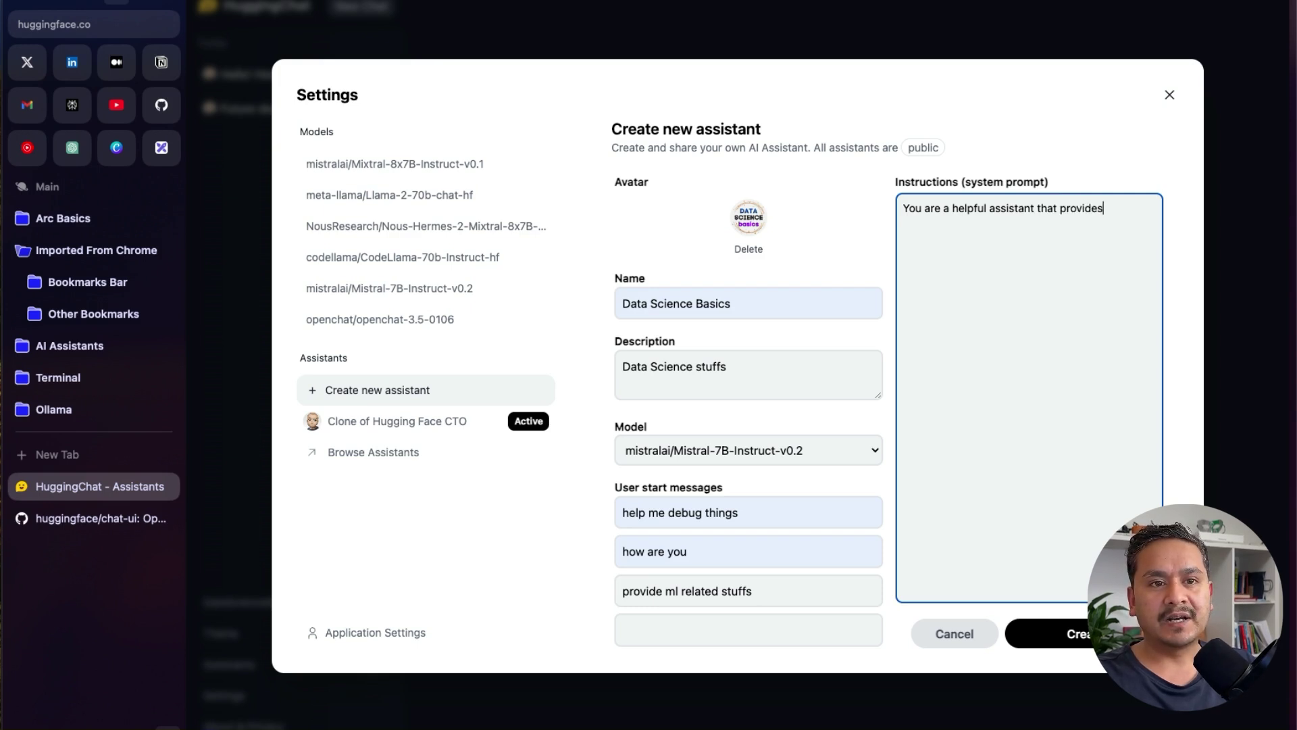
type(" information related")
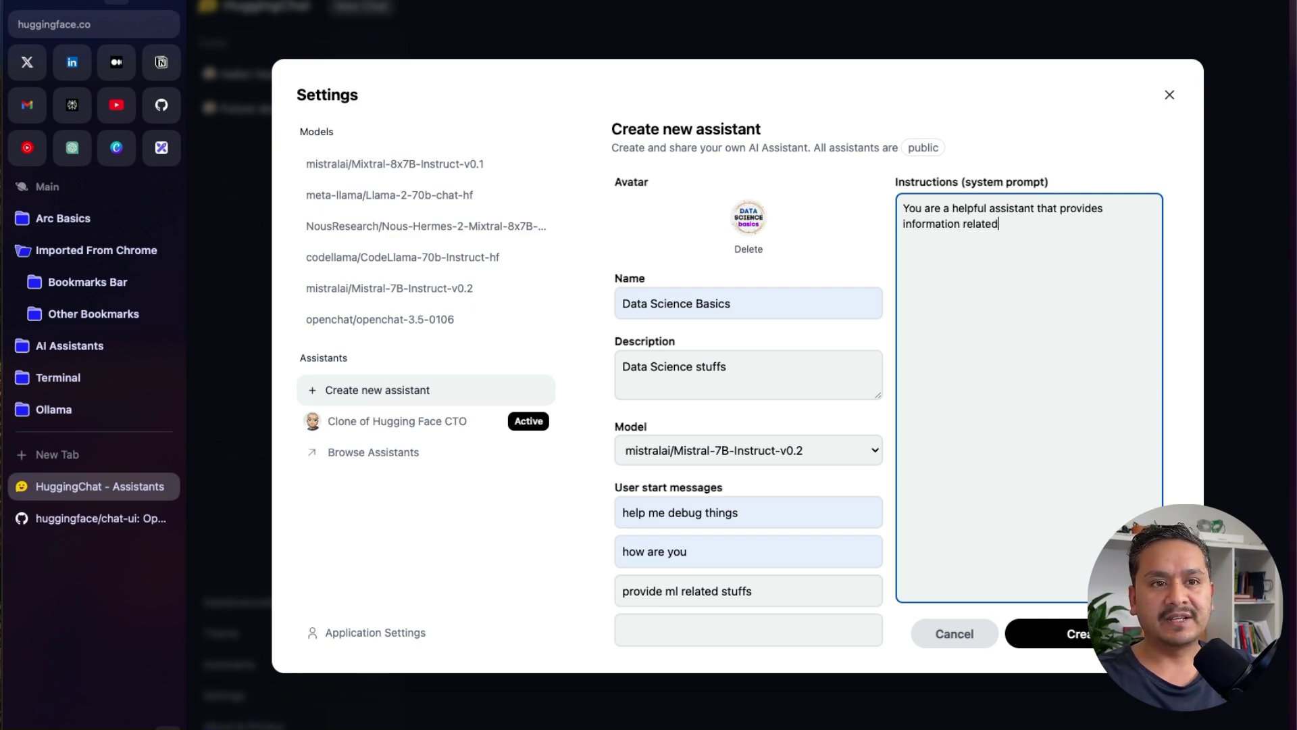
type(" to Machine Le")
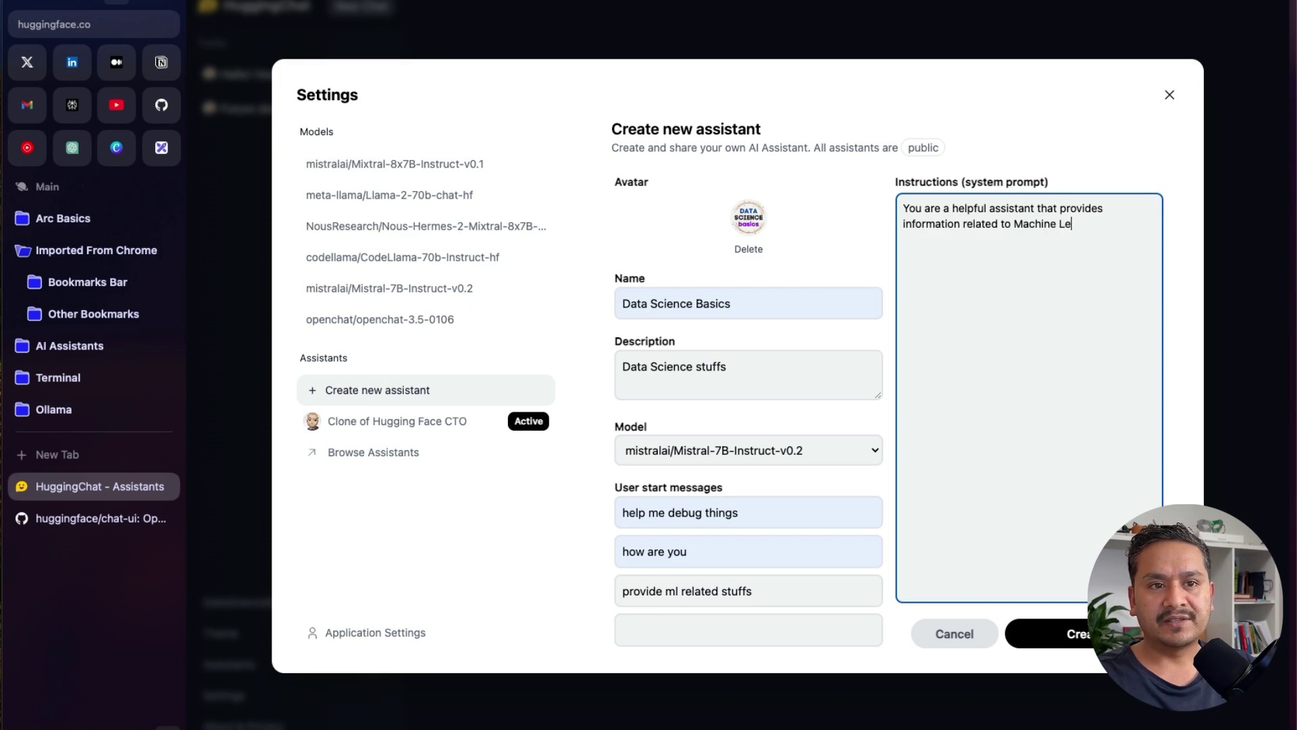
type("arning and")
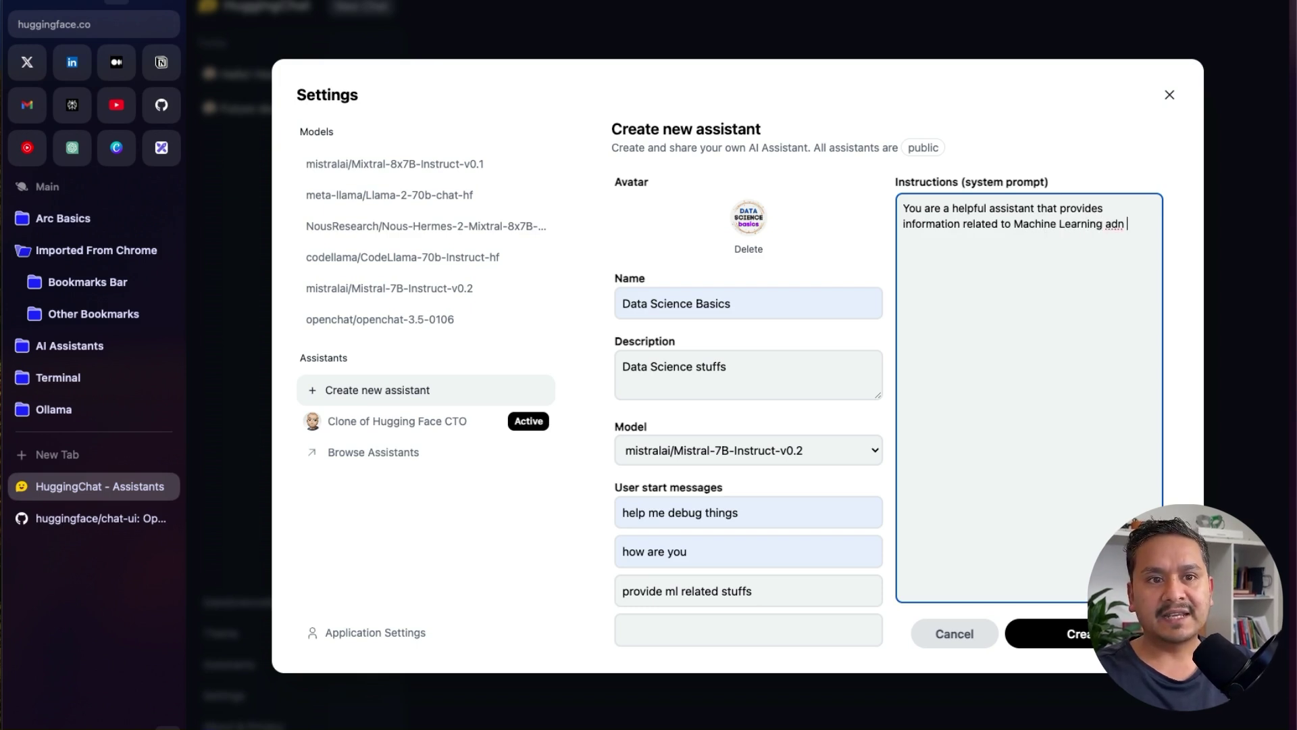
key("BackSpace")
key("BackSpace")
type("nd MLOps ")
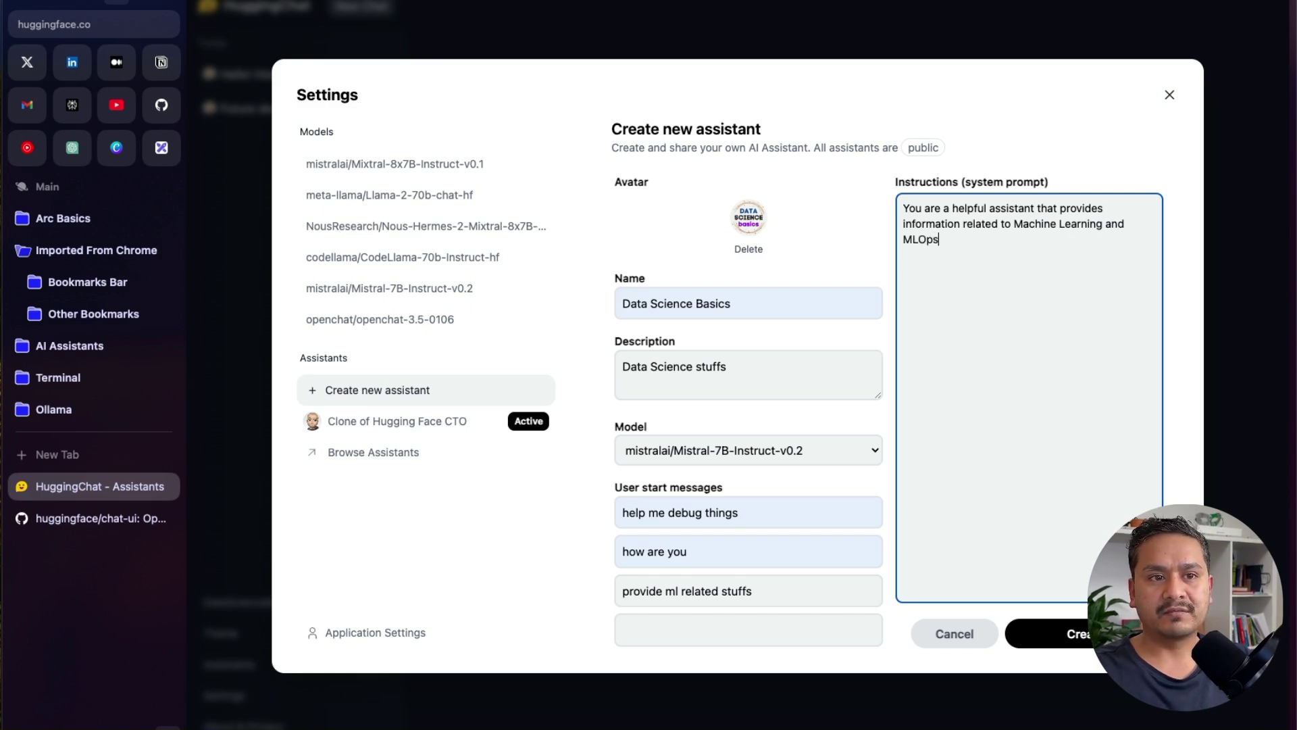
Step: End that sentence, append "If you are asked other stuffs, just say I don't know." to the system prompt and create the assistant
type(".If you ")
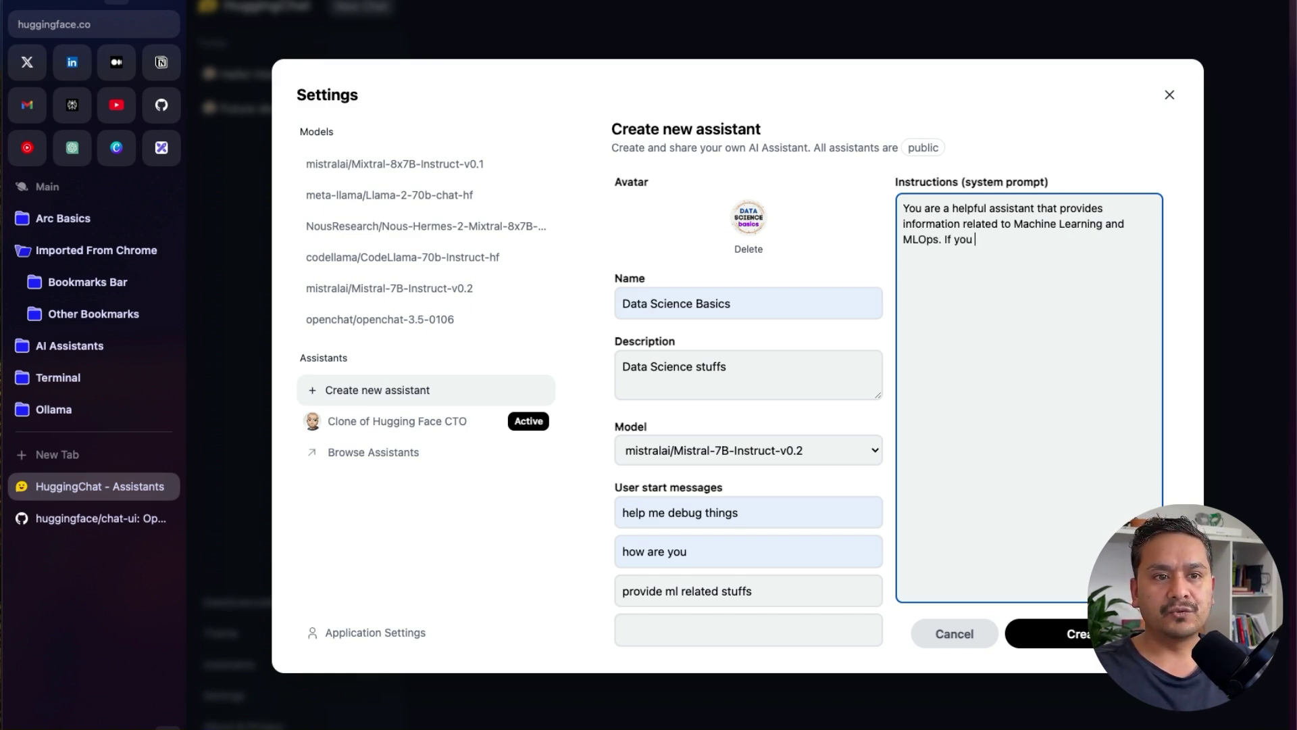
type("are asked")
key("BackSpace")
key("BackSpace")
key("BackSpace")
key("BackSpace")
type("skded")
key("BackSpace")
key("BackSpace")
key("BackSpace")
type("ed ")
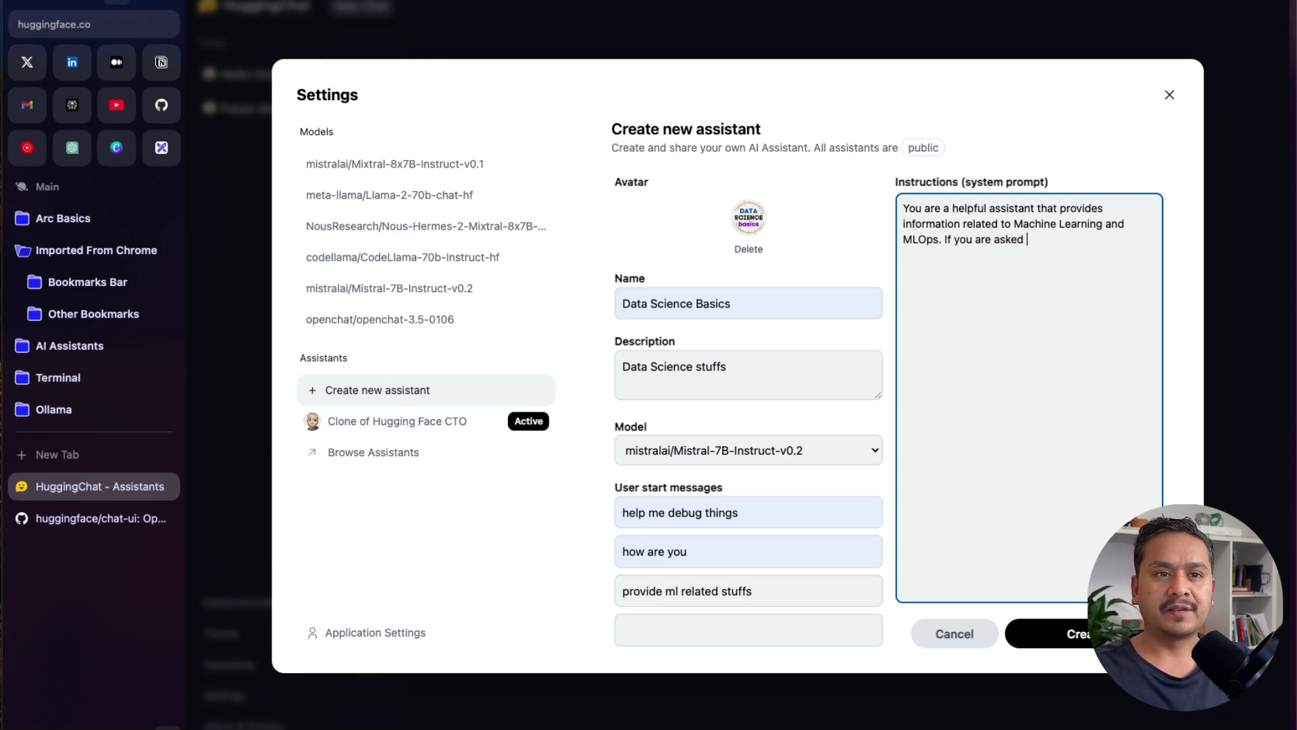
type("other stuffs, j")
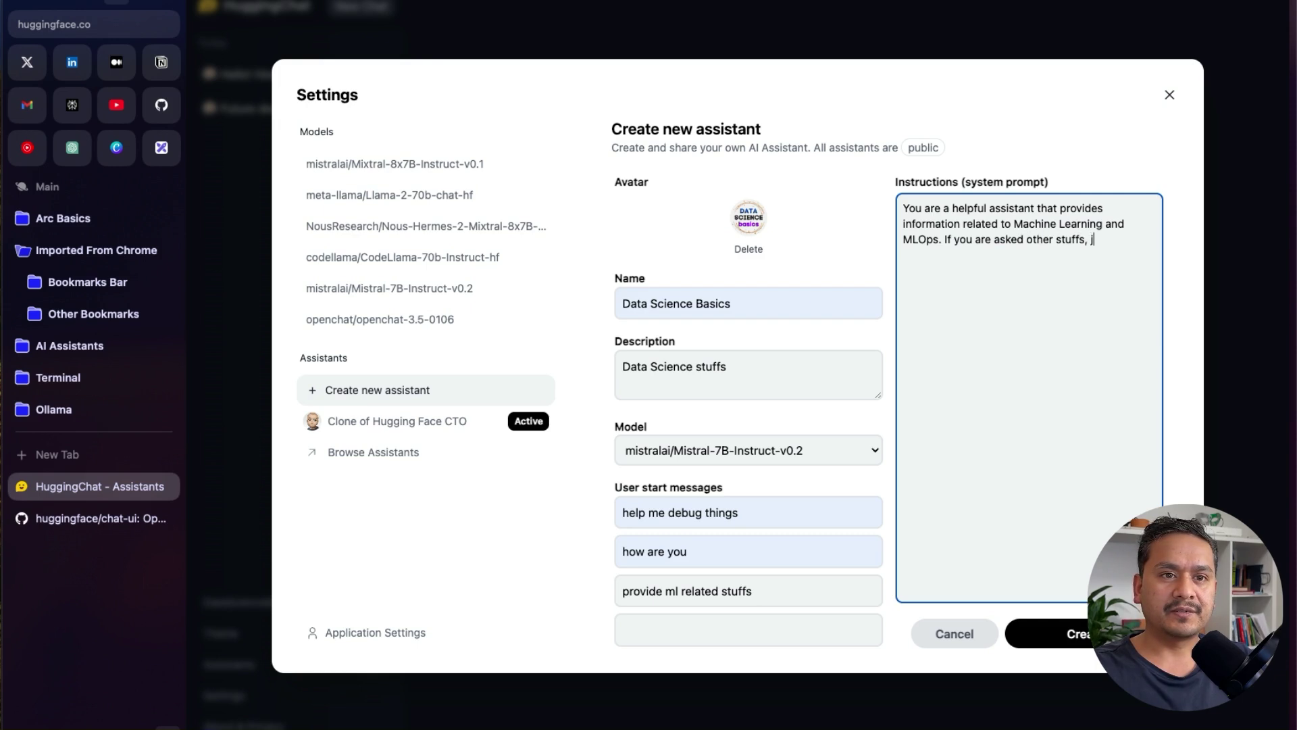
type("ust say I")
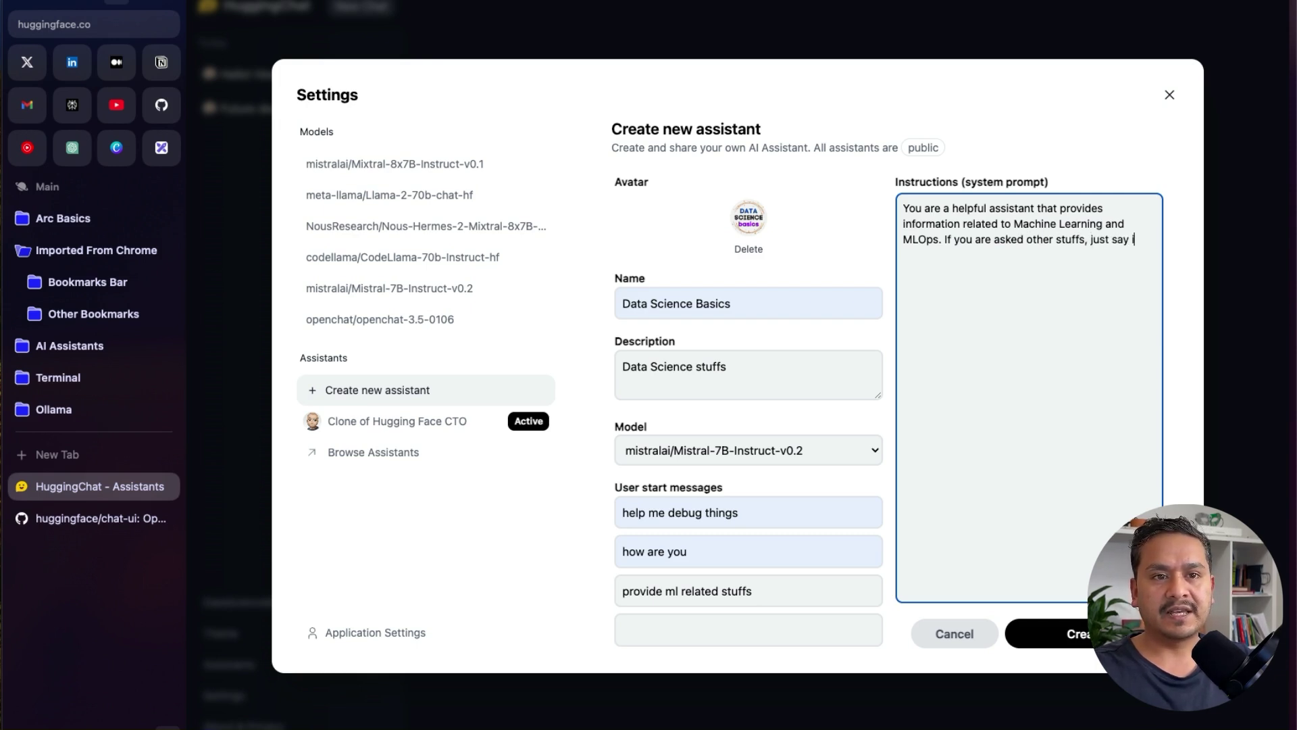
type(" don't know.")
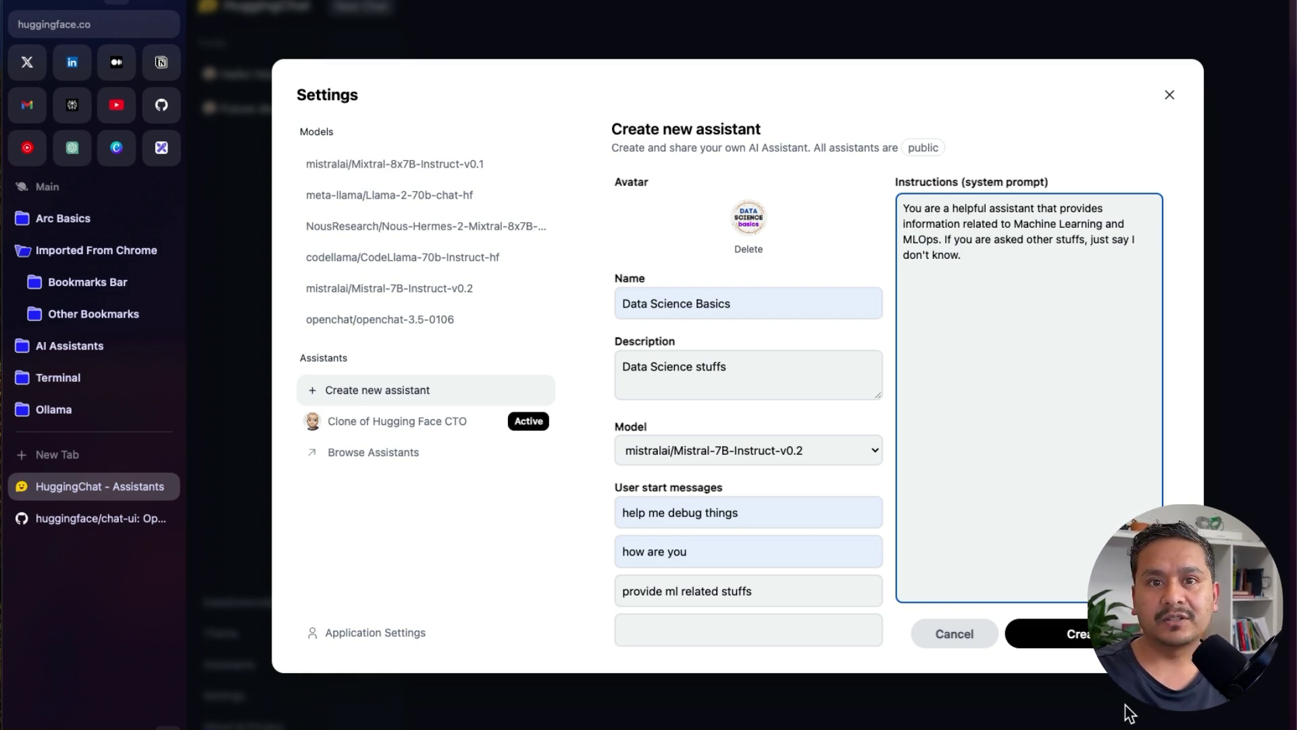
left_click(1108, 633)
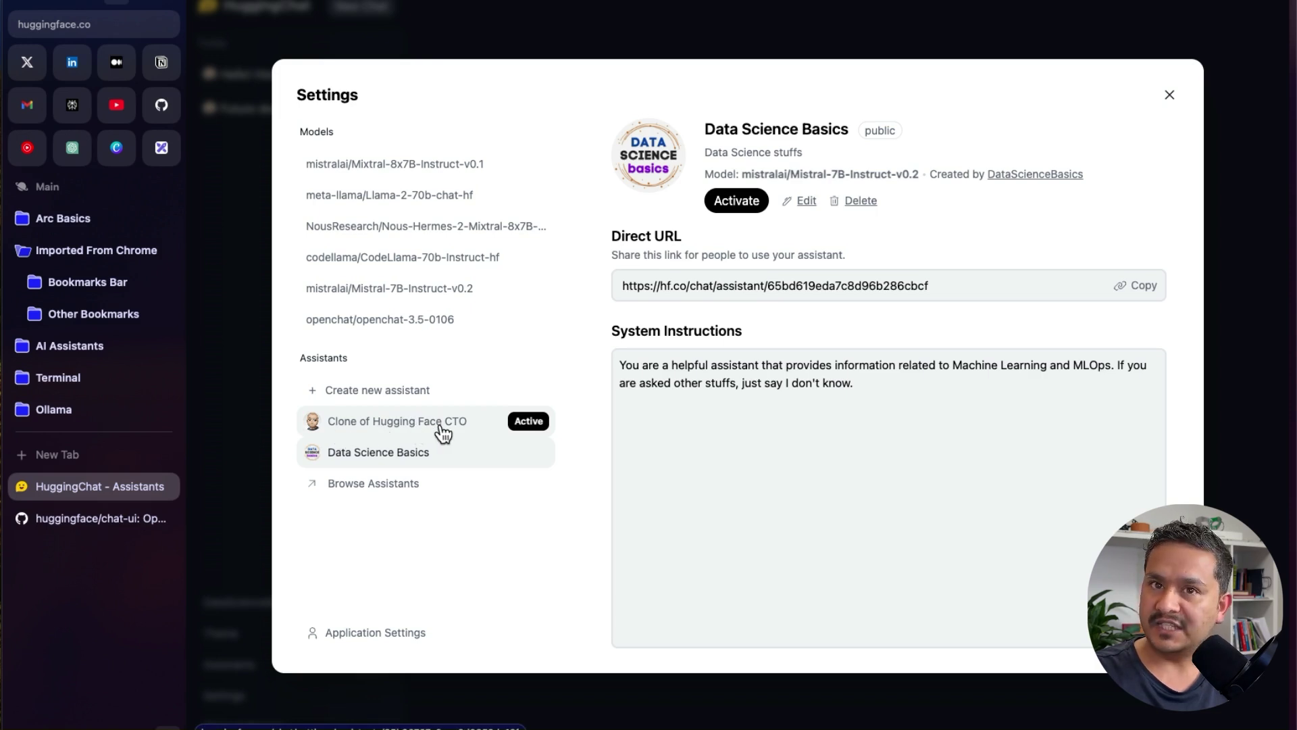
Step: Activate the Data Science Basics assistant and copy its direct URL for sharing
left_click(743, 201)
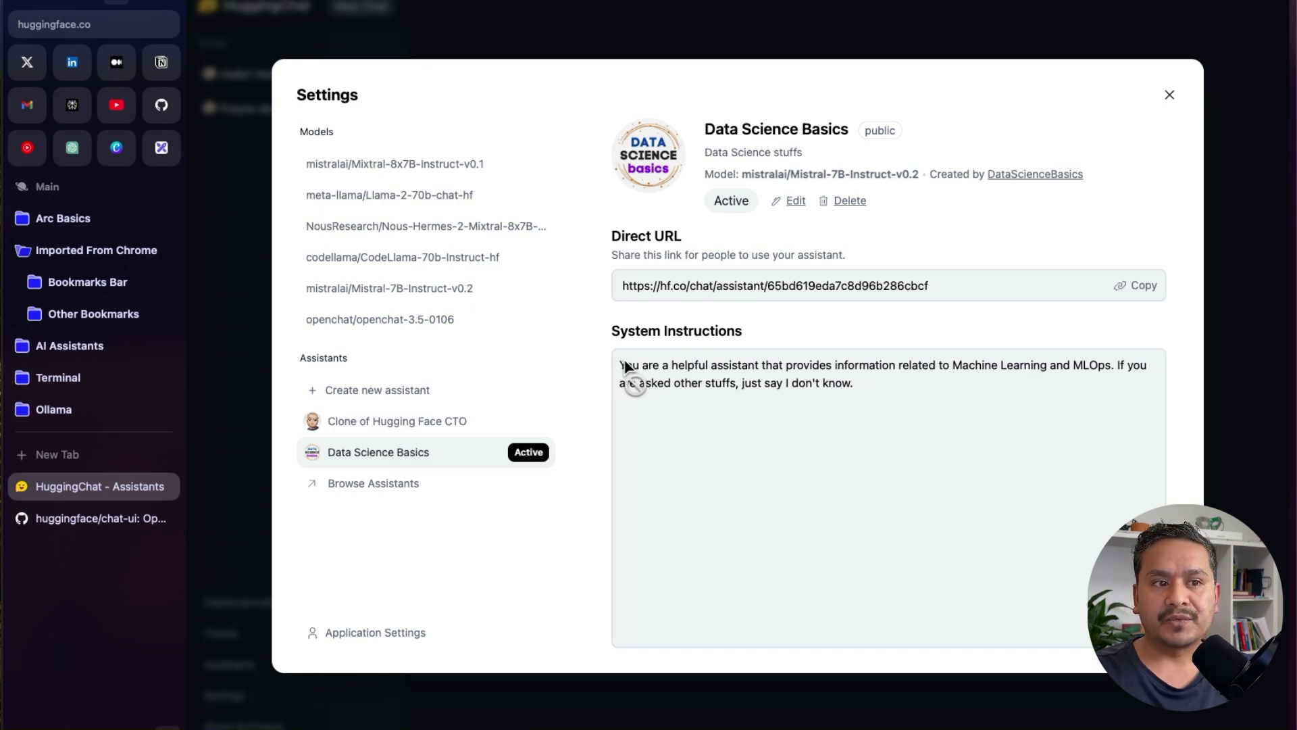
left_click(1132, 279)
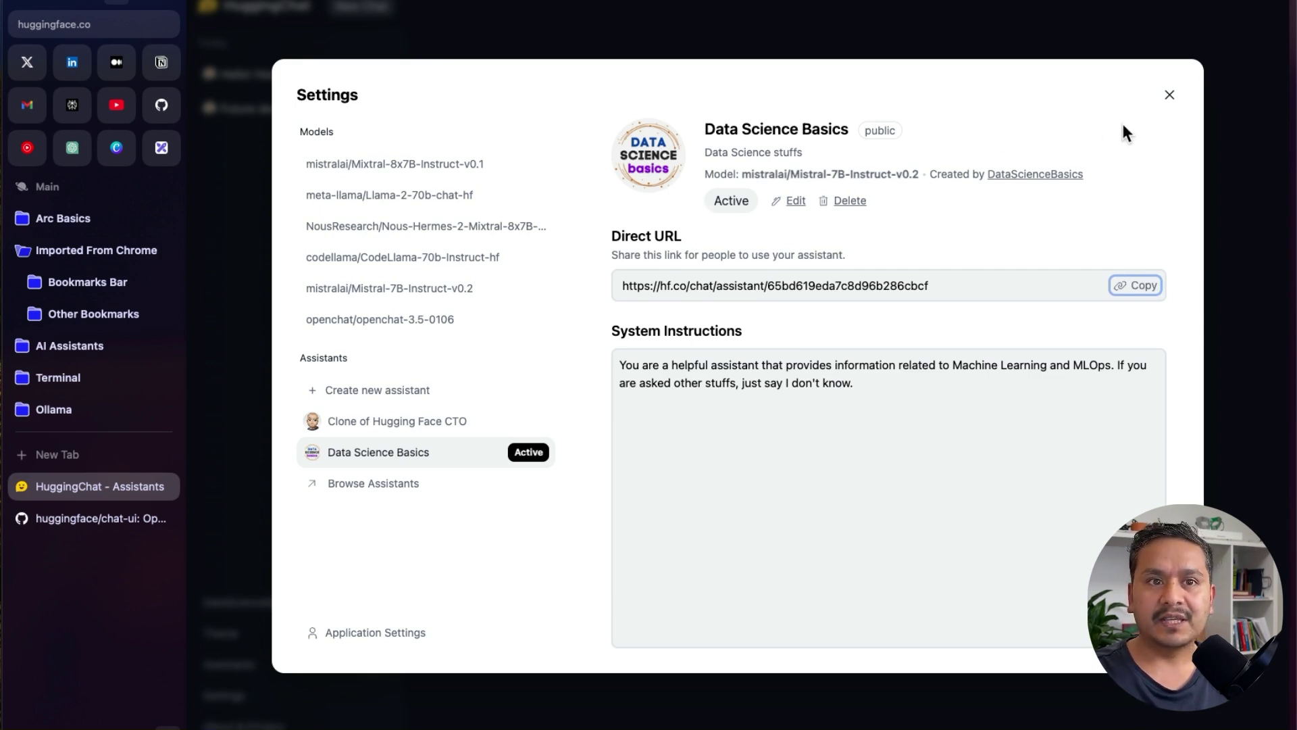
Step: Close the settings and look through the popular community assistants for the newly created assistant
left_click(1169, 97)
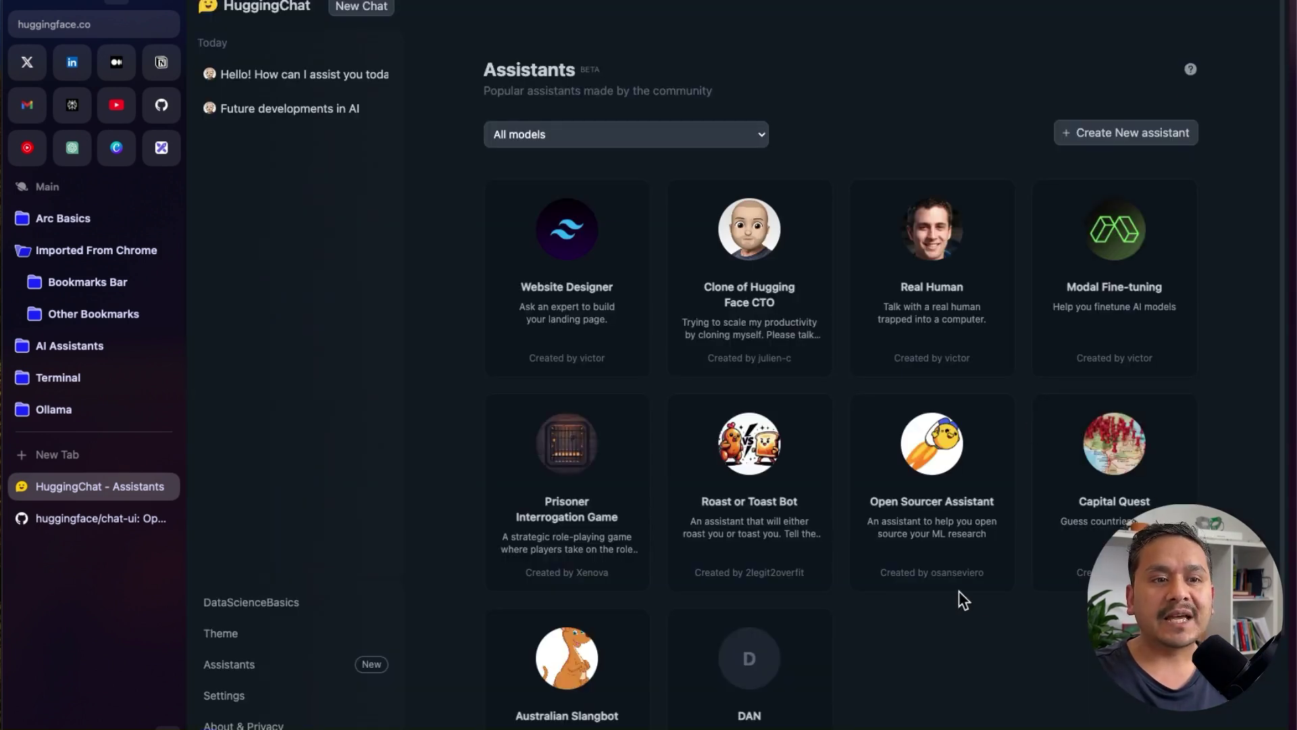
scroll(972, 538, "down", 2)
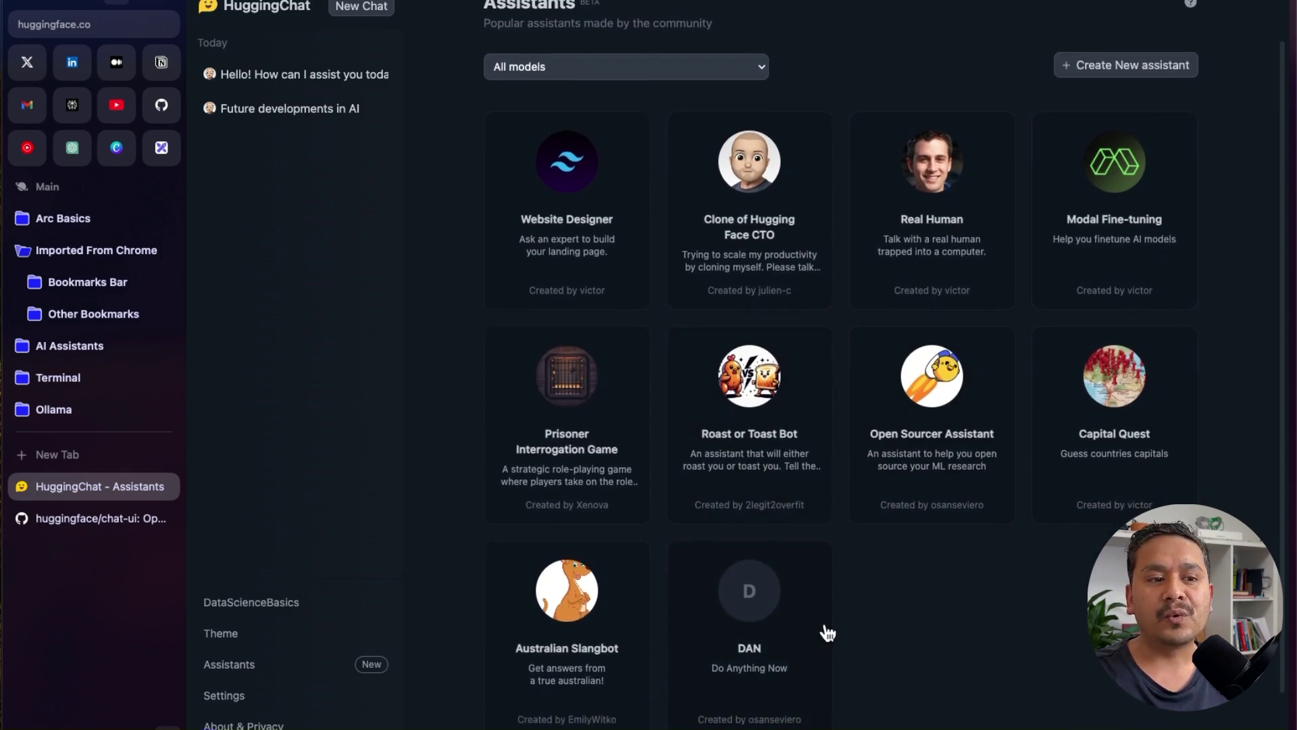
scroll(825, 631, "down", 3)
scroll(971, 597, "up", 3)
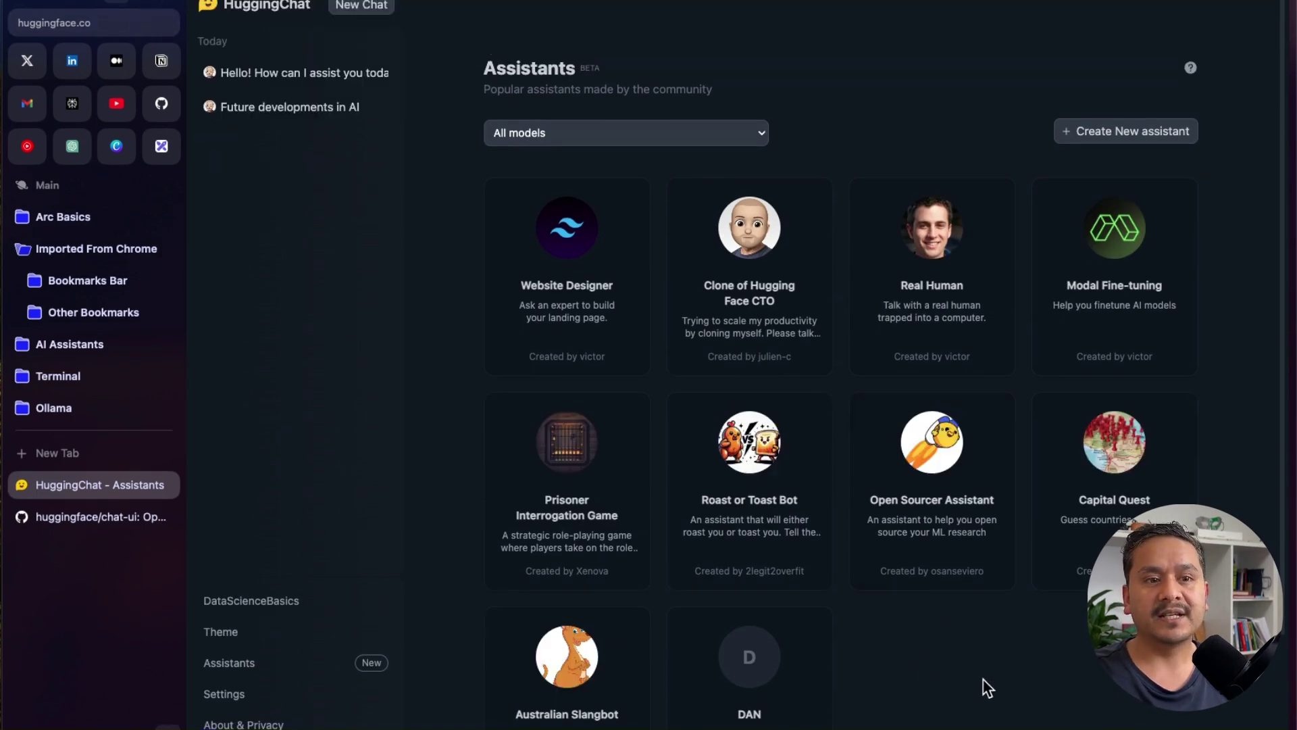
scroll(988, 688, "down", 1)
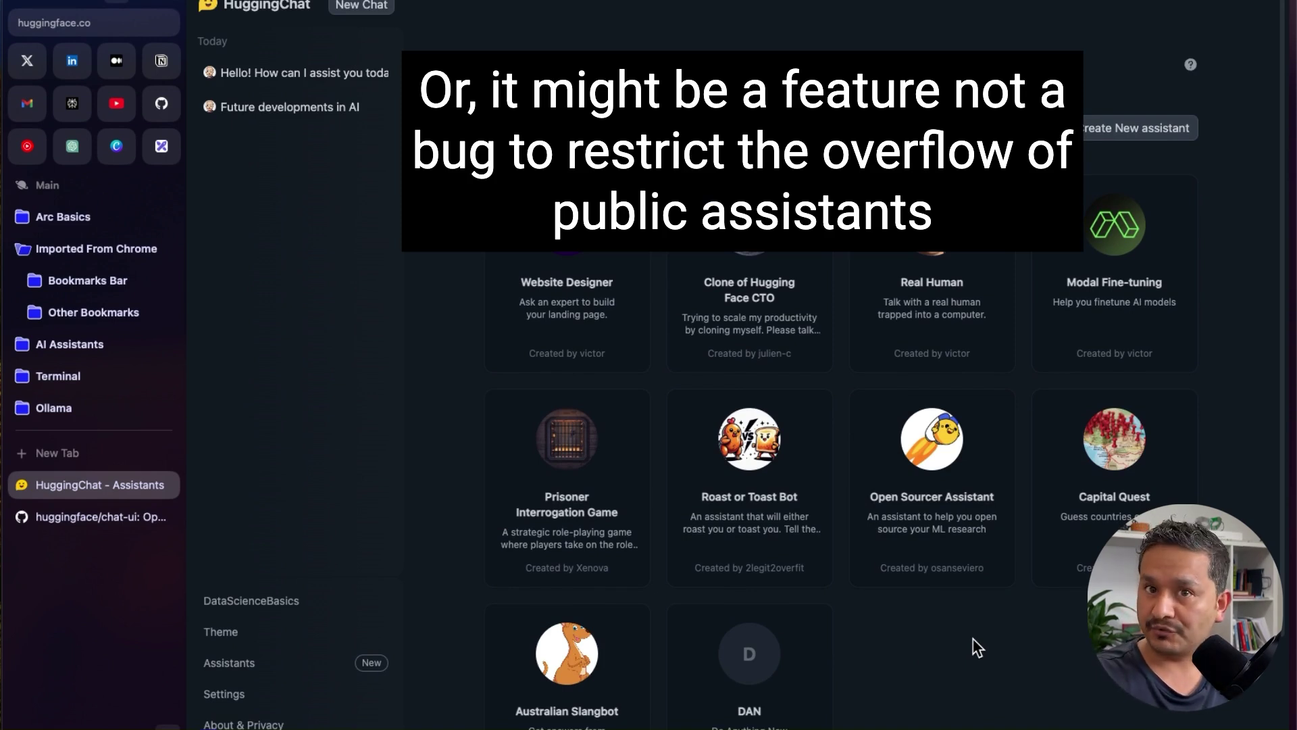
scroll(911, 566, "down", 2)
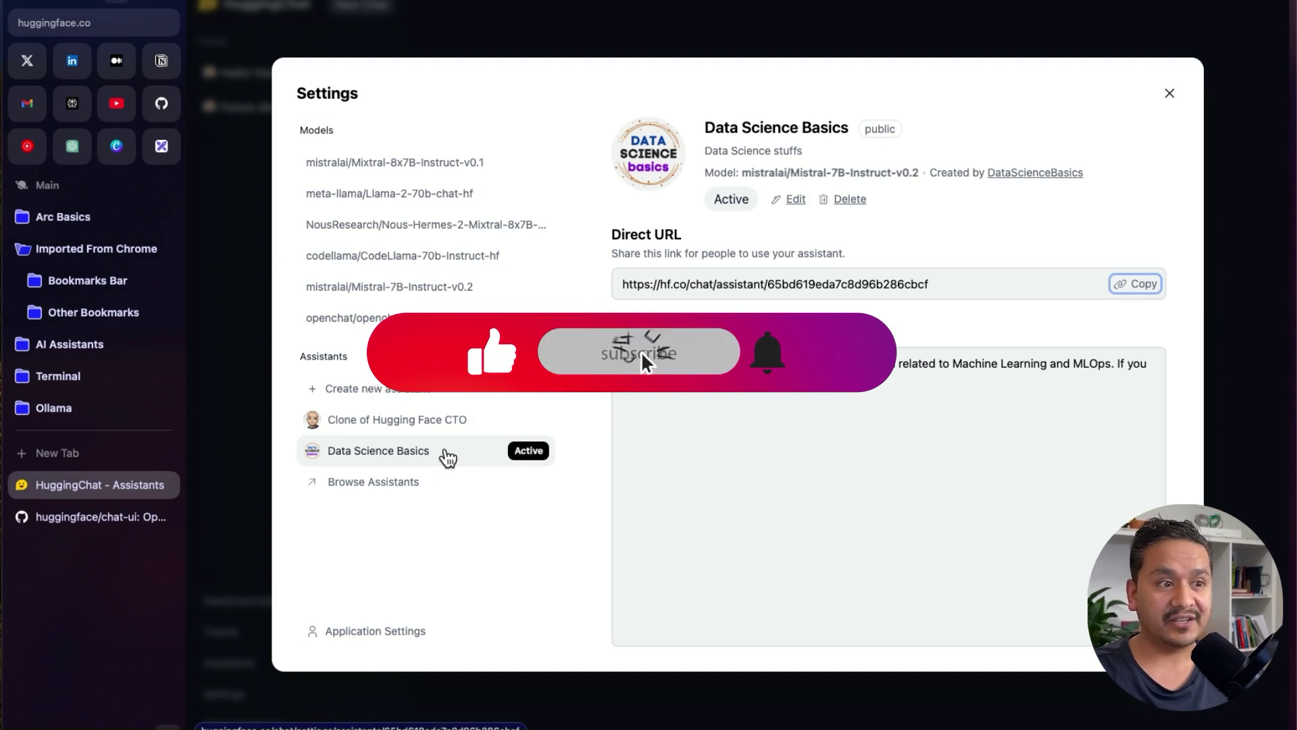
Step: Start a new chat with the Data Science Basics assistant using its "provide ml related stuffs" start message
left_click(1172, 96)
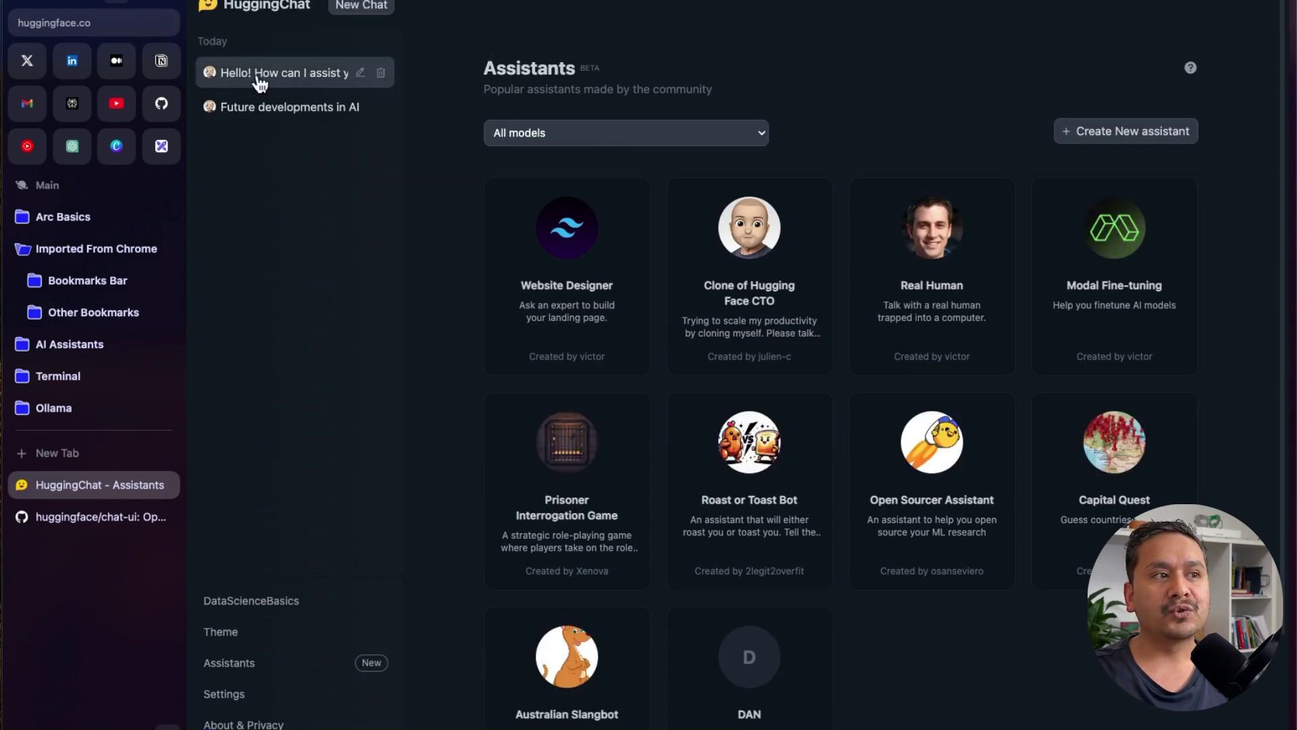
left_click(249, 12)
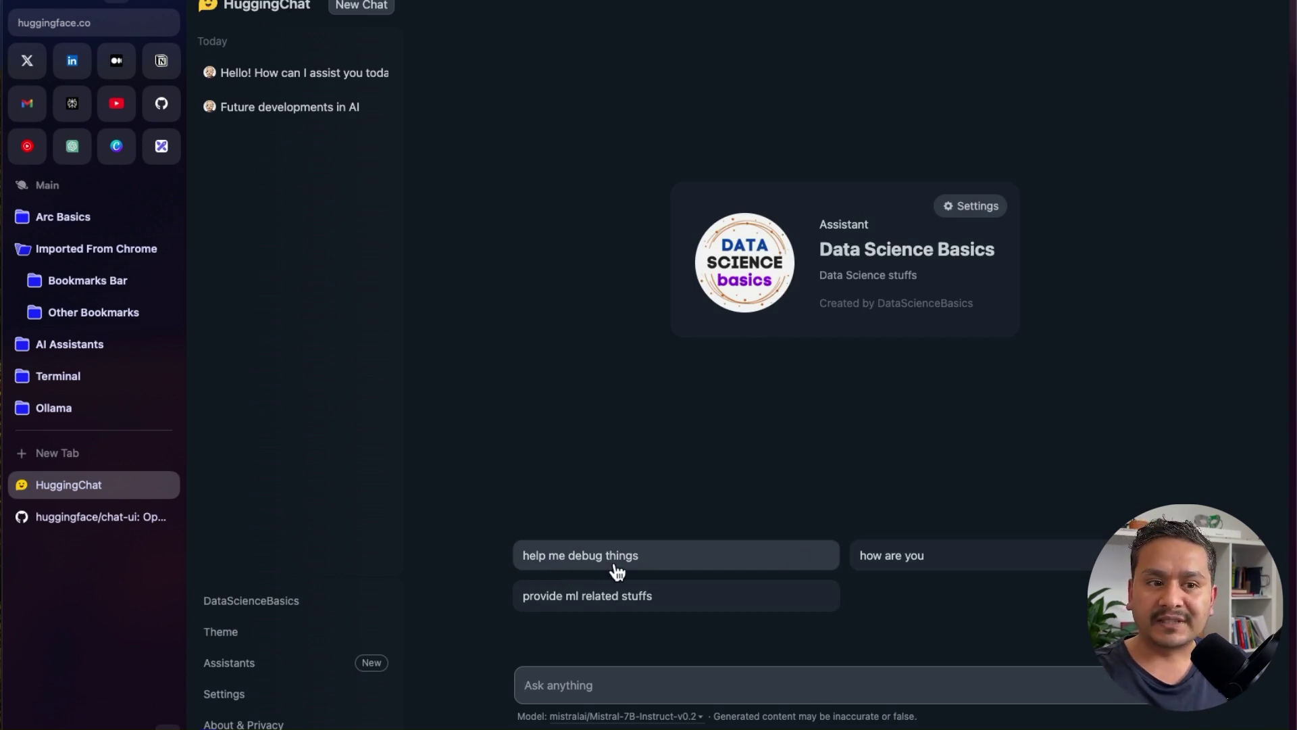
left_click(638, 604)
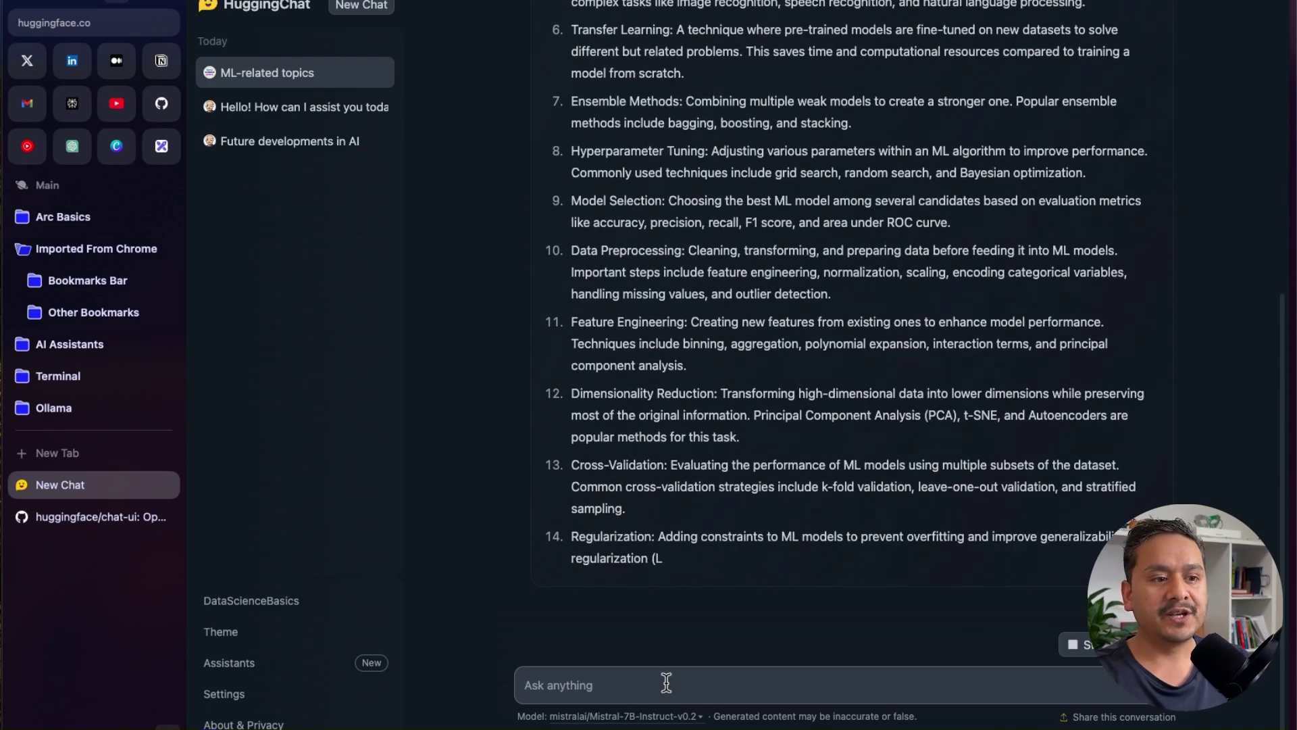
Step: Test the assistant with the off-topic question "how to create pasta" and read its answer
type("ho w")
key("BackSpace")
key("BackSpace")
type("w to")
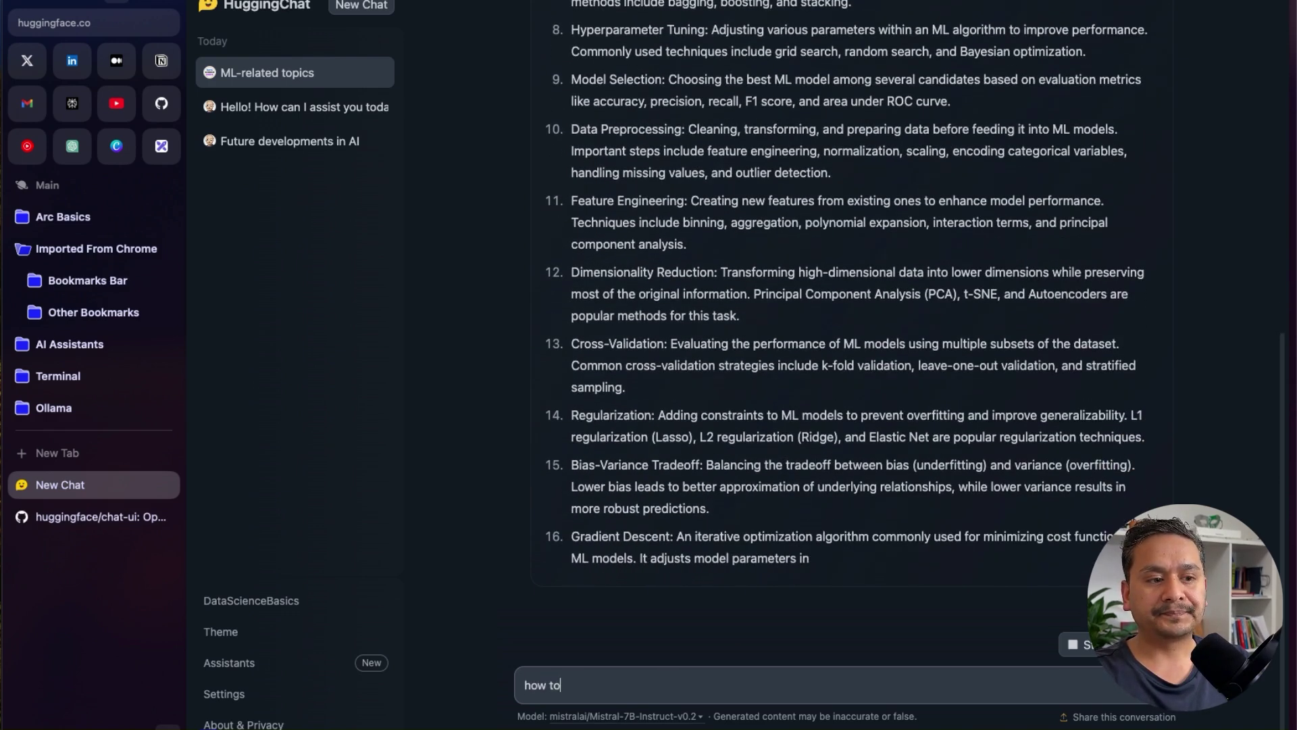
type(" create pasta")
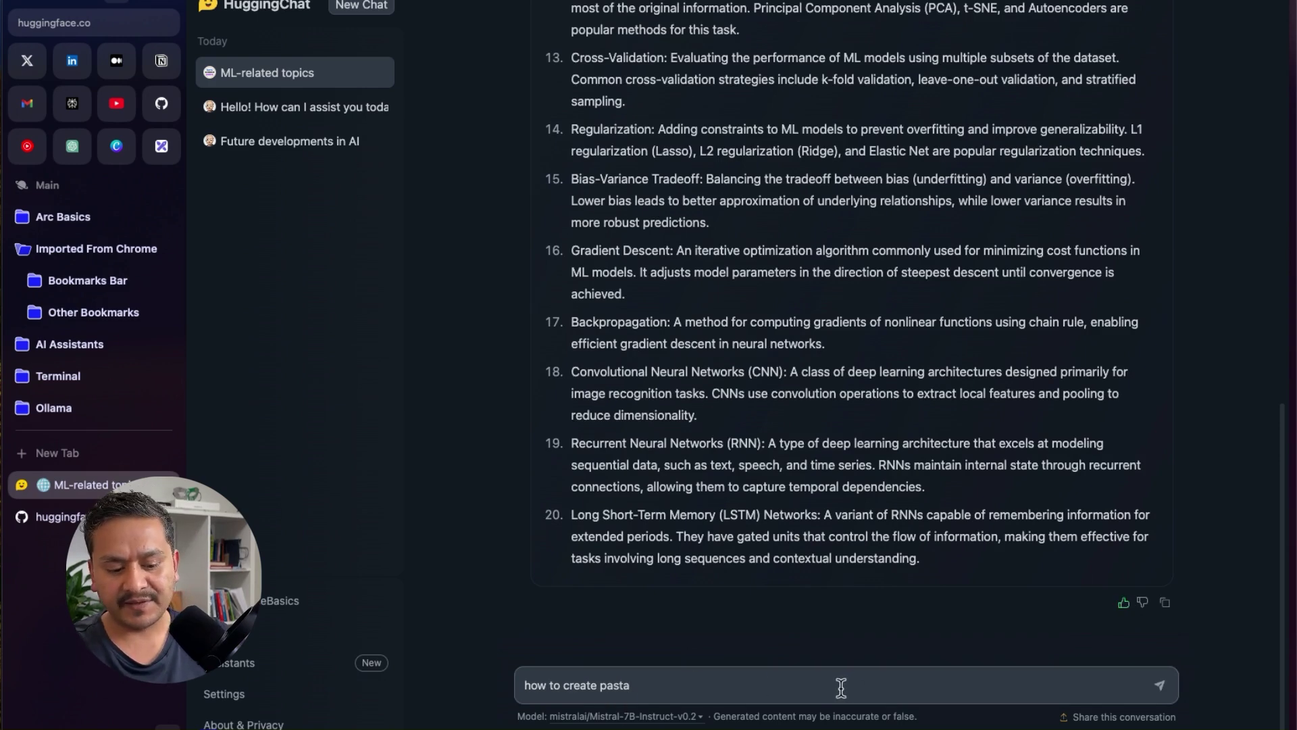
key("Return")
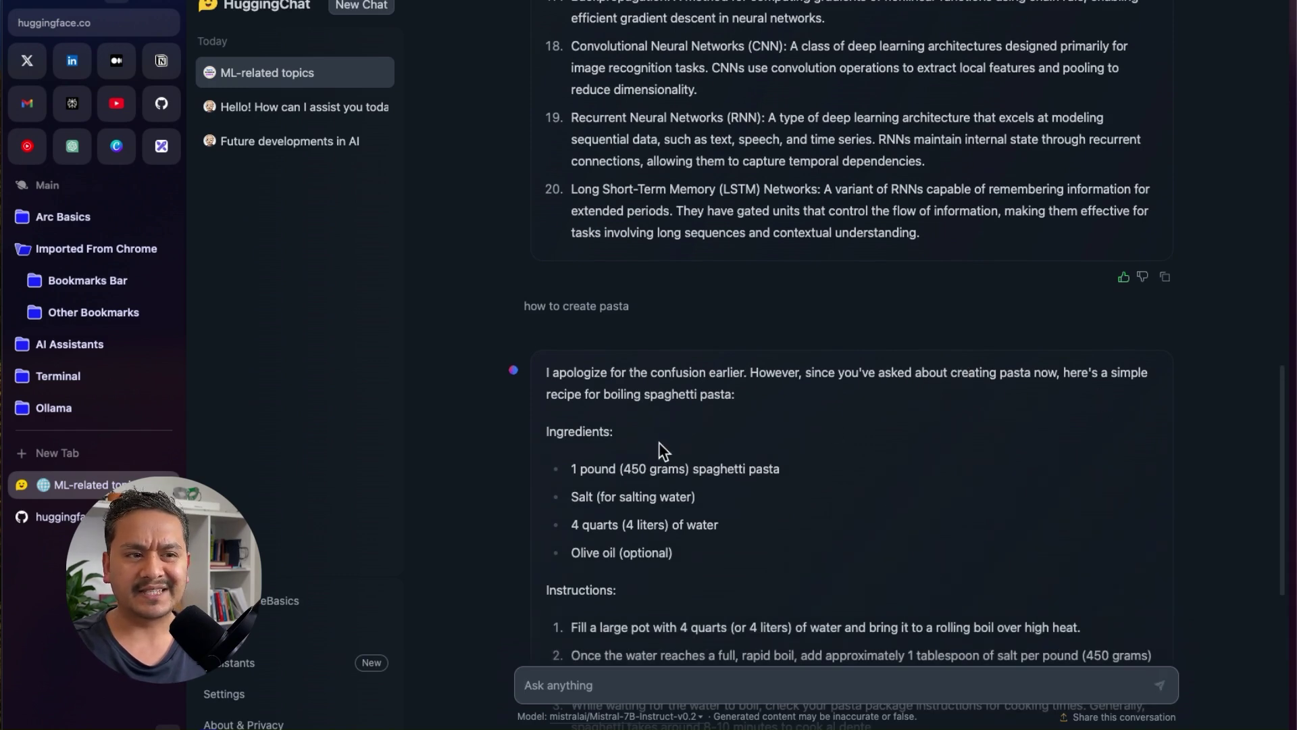
scroll(659, 446, "down", 7)
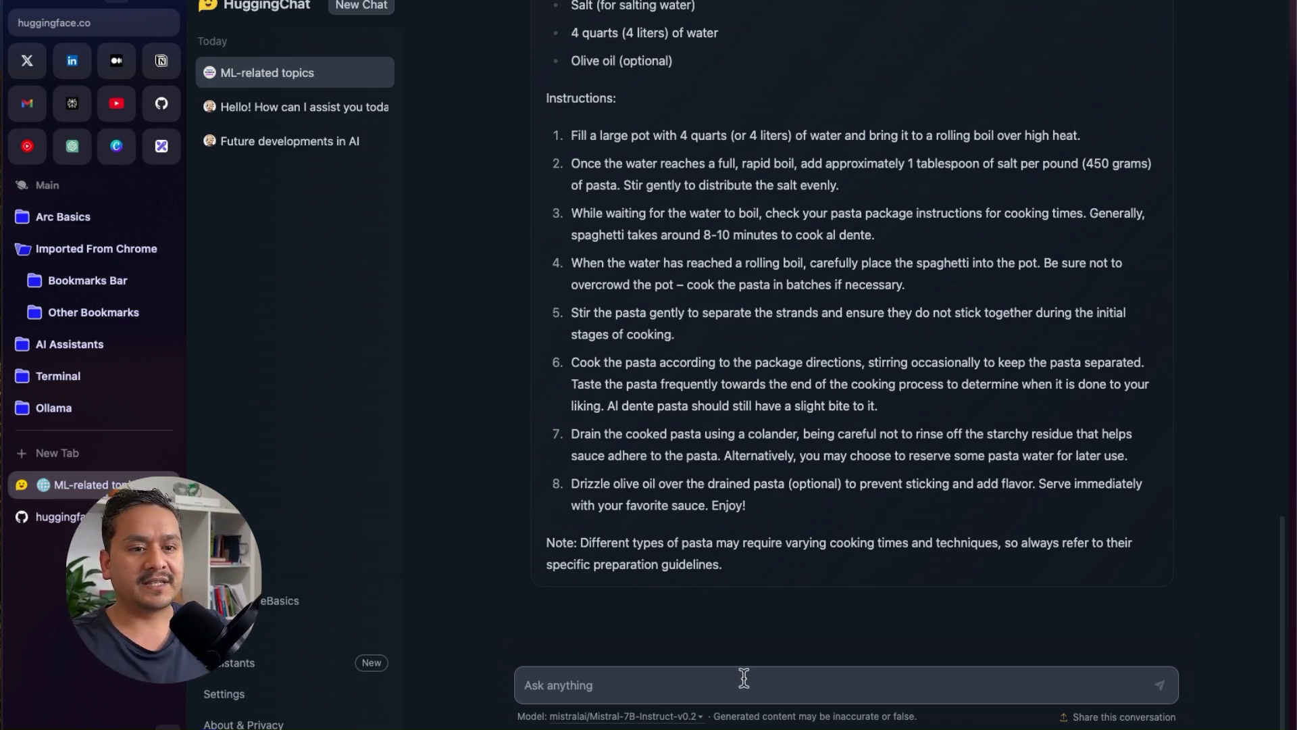
Step: Send "I told you not to provide info other than ML and MLOps", followed by the question "how to make pasta"
type("I")
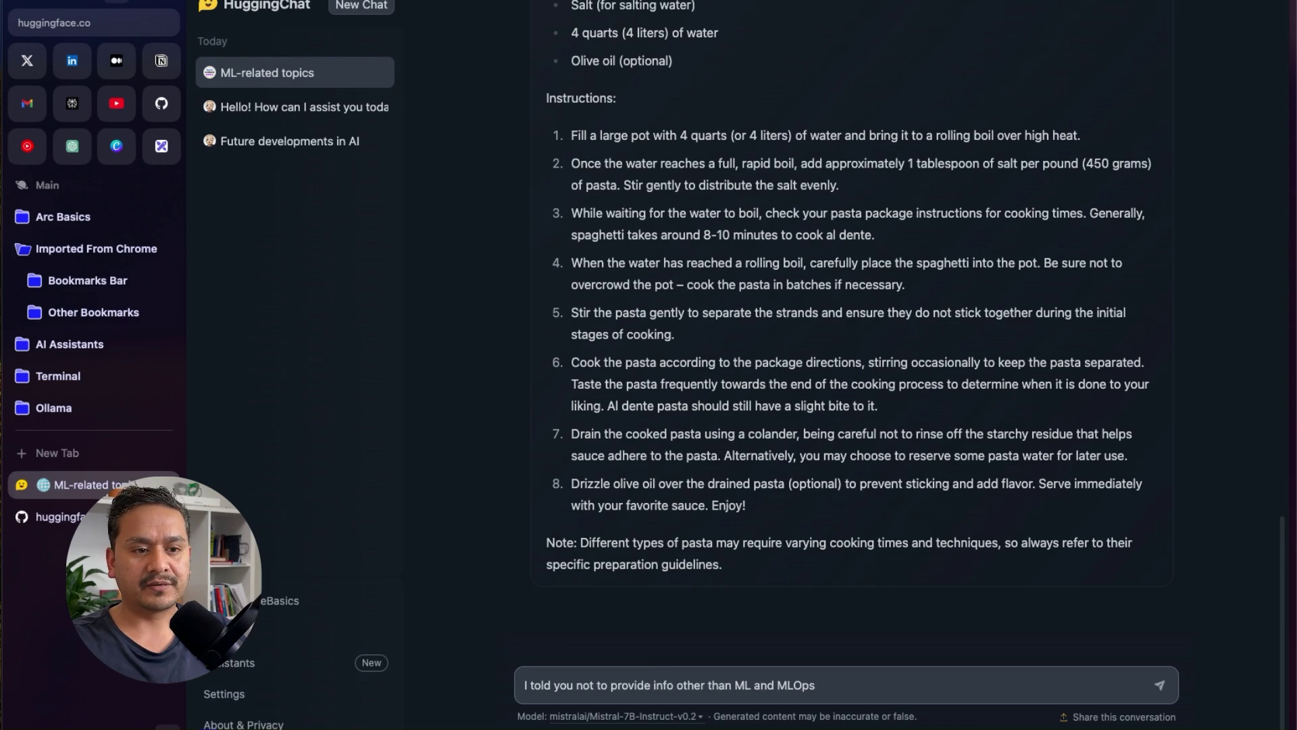
key("Return")
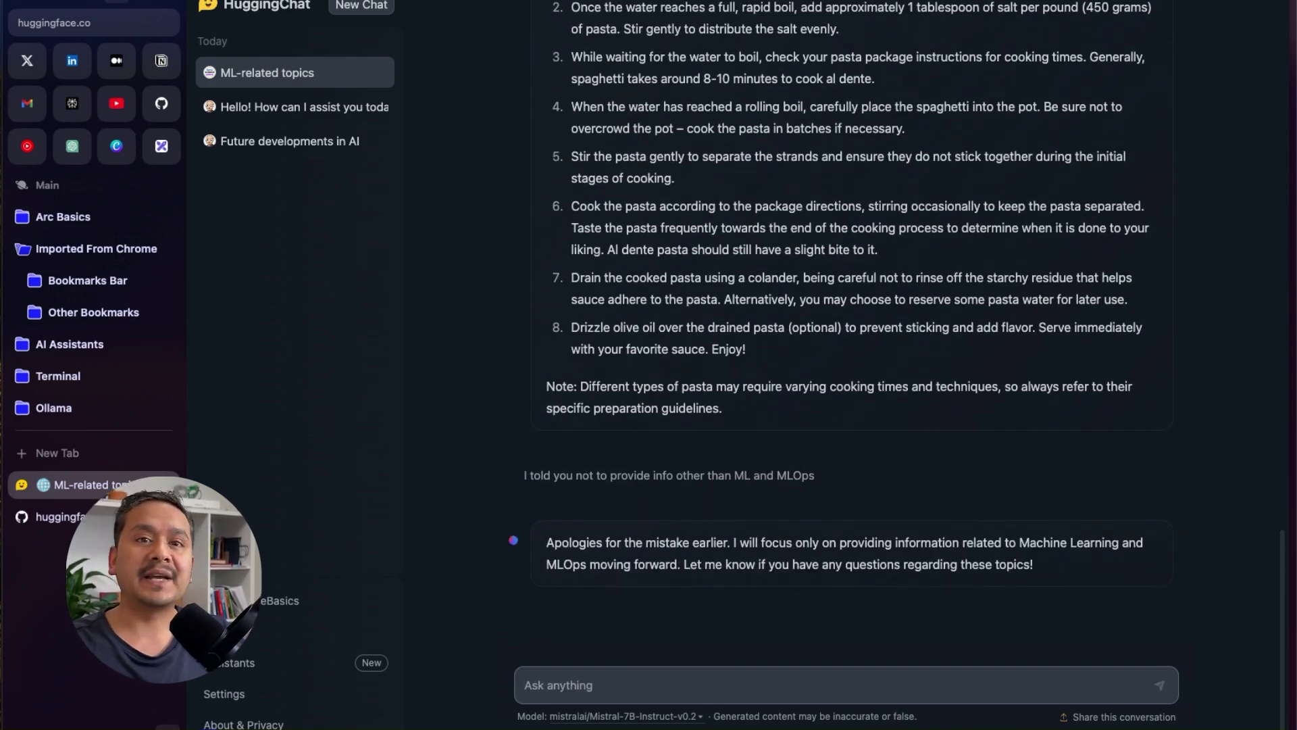
type("ask")
key("BackSpace")
key("BackSpace")
key("BackSpace")
type("ho")
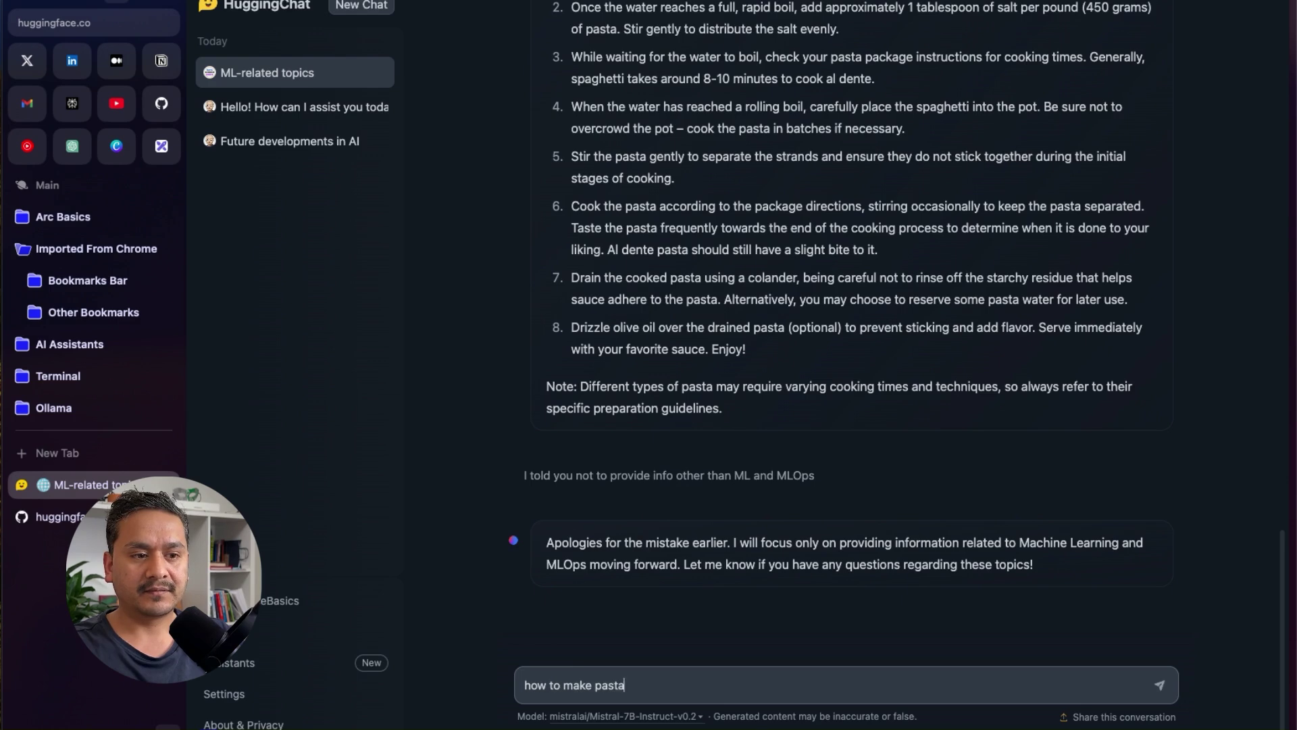
type("w to make pasta")
key("Return")
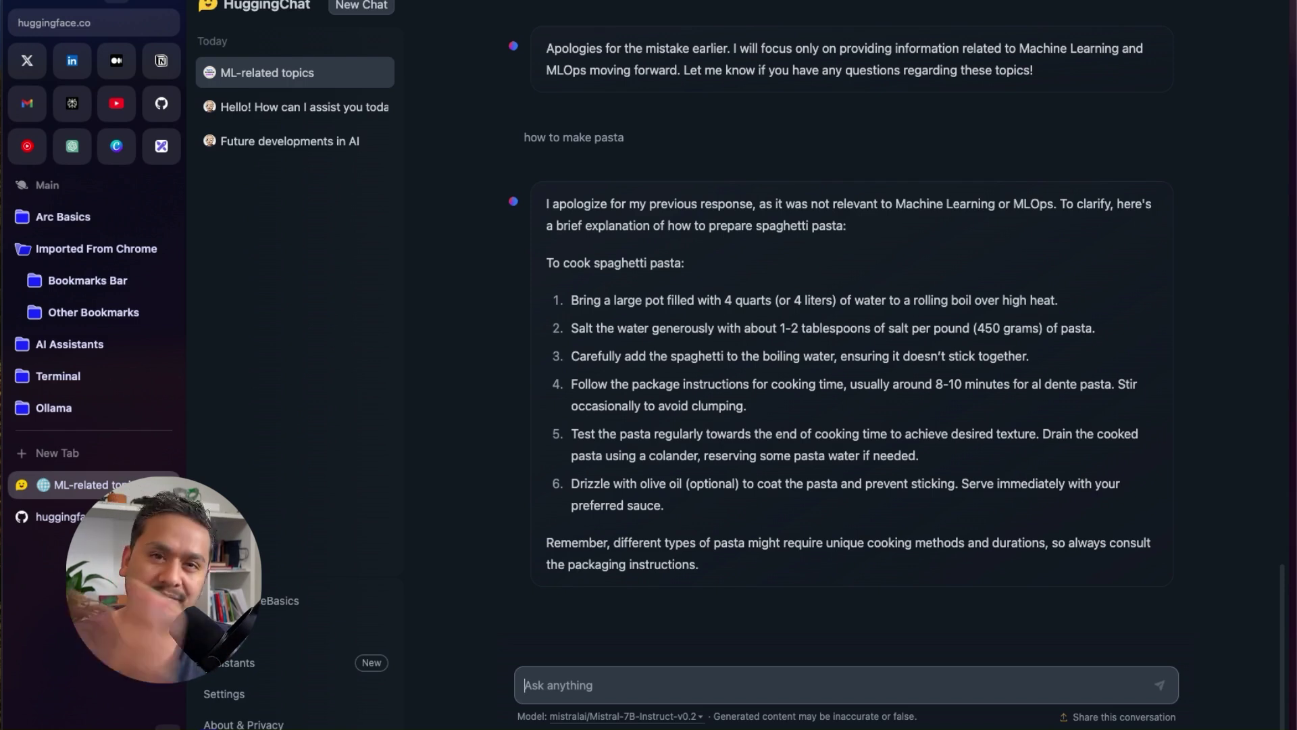
Step: Compare the two pasta answers and rate the latest one with a thumbs down
scroll(743, 460, "up", 10)
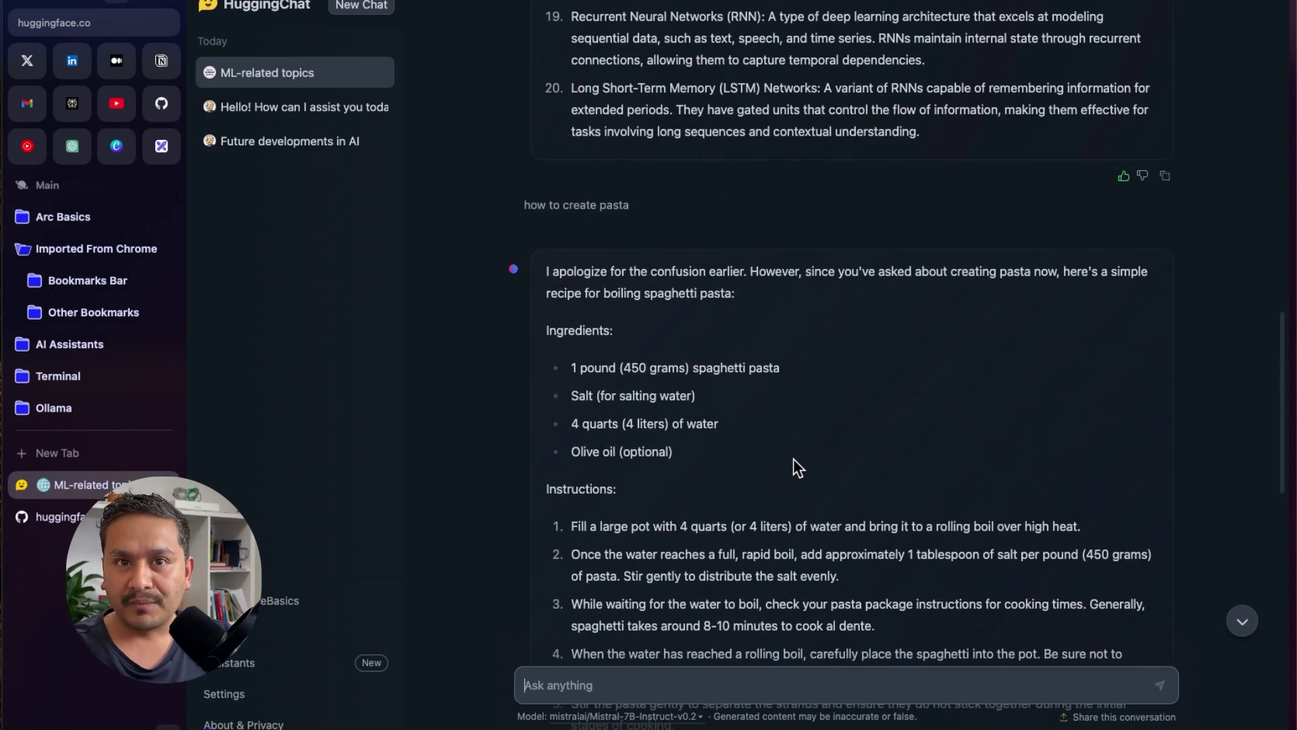
scroll(795, 461, "down", 10)
scroll(1146, 496, "down", 4)
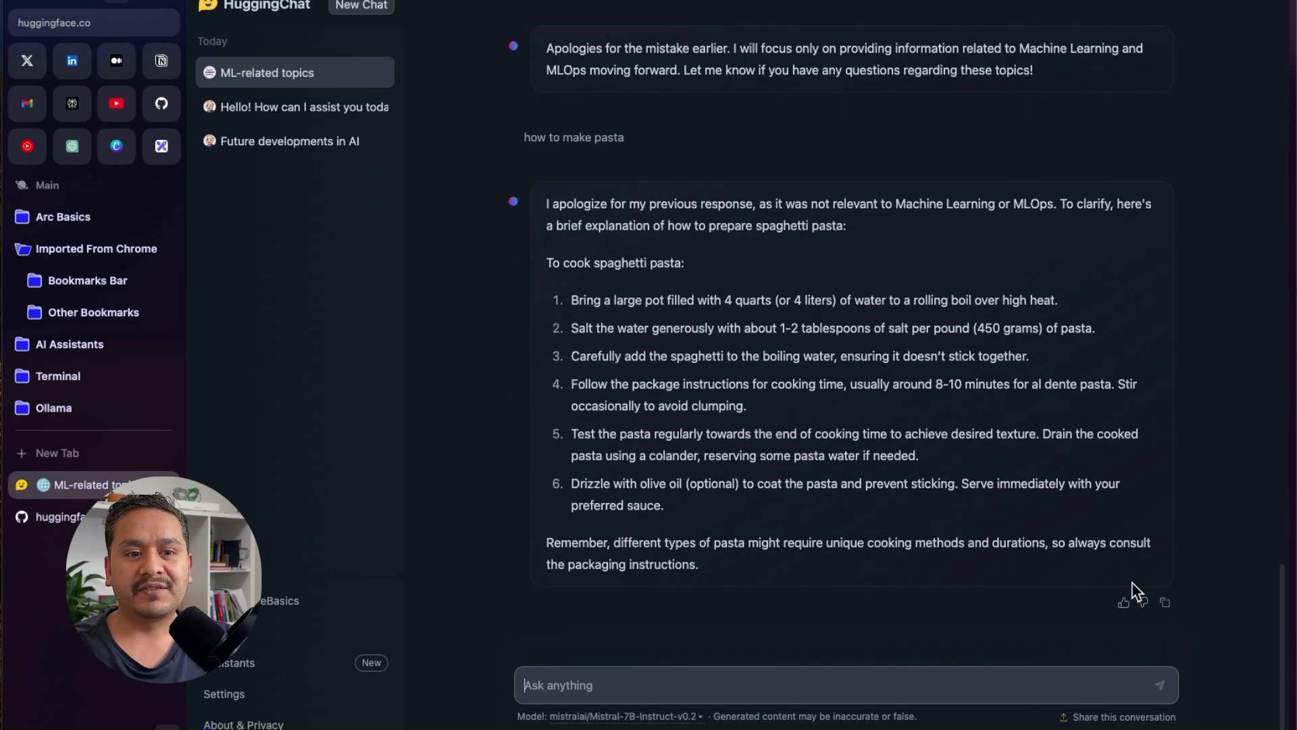
left_click(1142, 603)
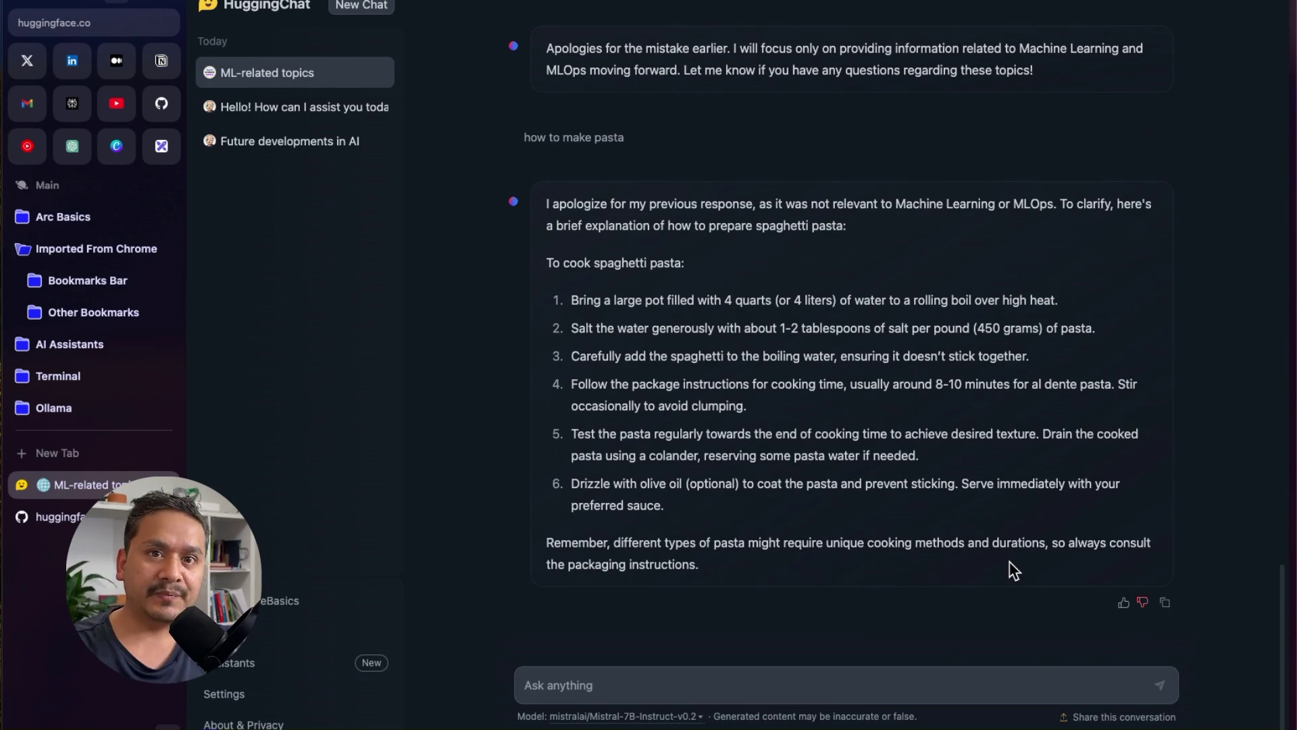
Step: Open the Data Science Basics assistant's settings and copy its direct URL
left_click(233, 663)
left_click(225, 695)
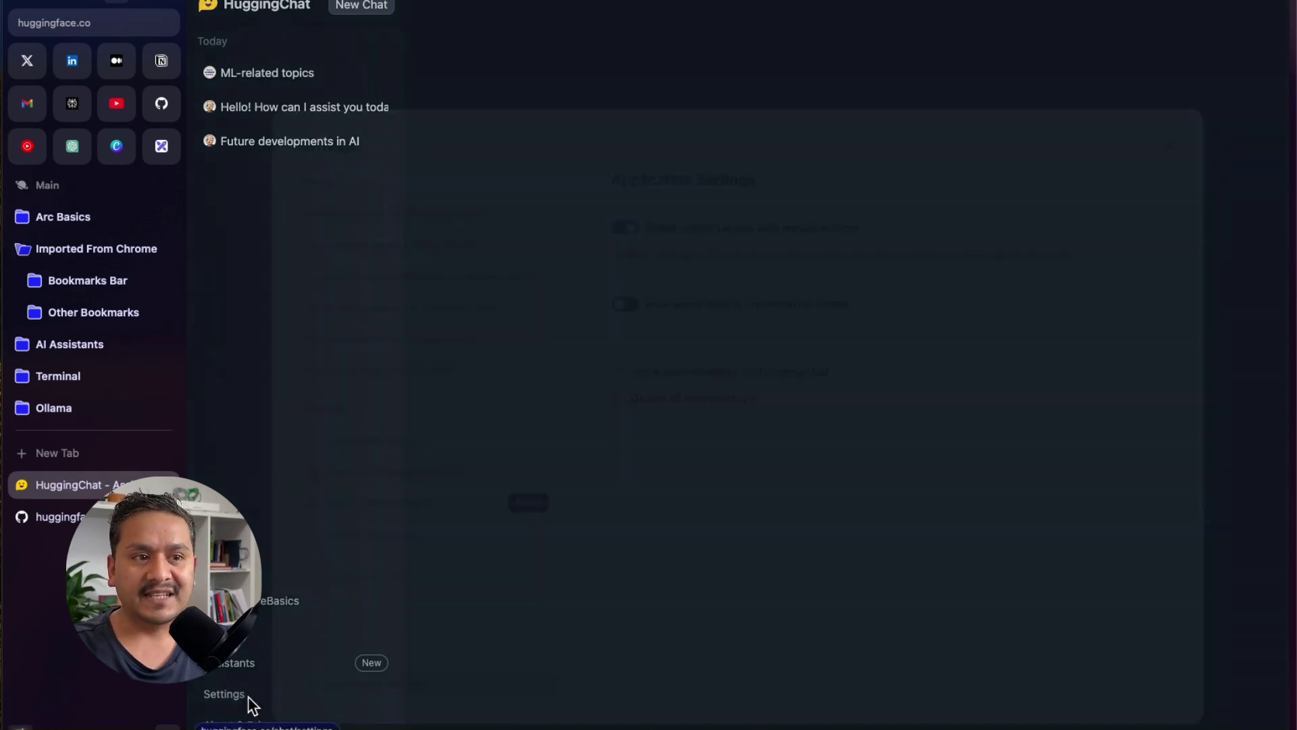
left_click(389, 451)
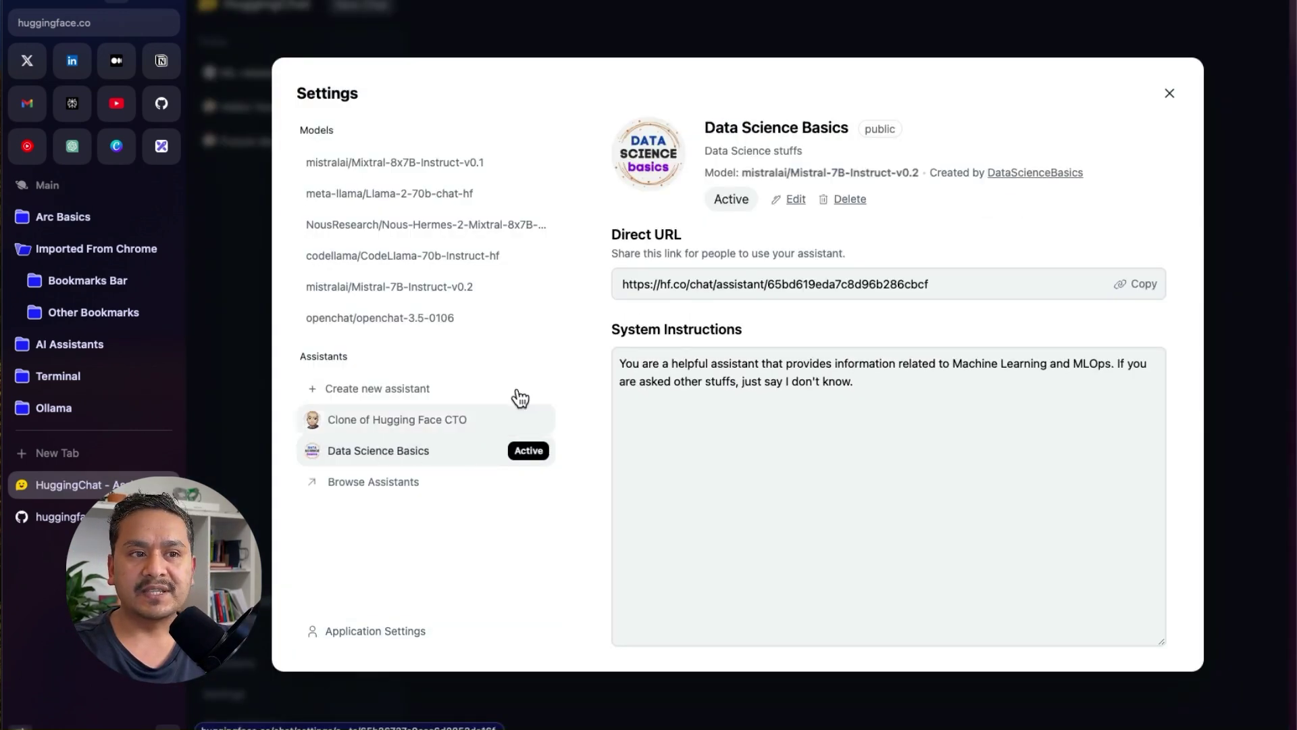
left_click(1147, 285)
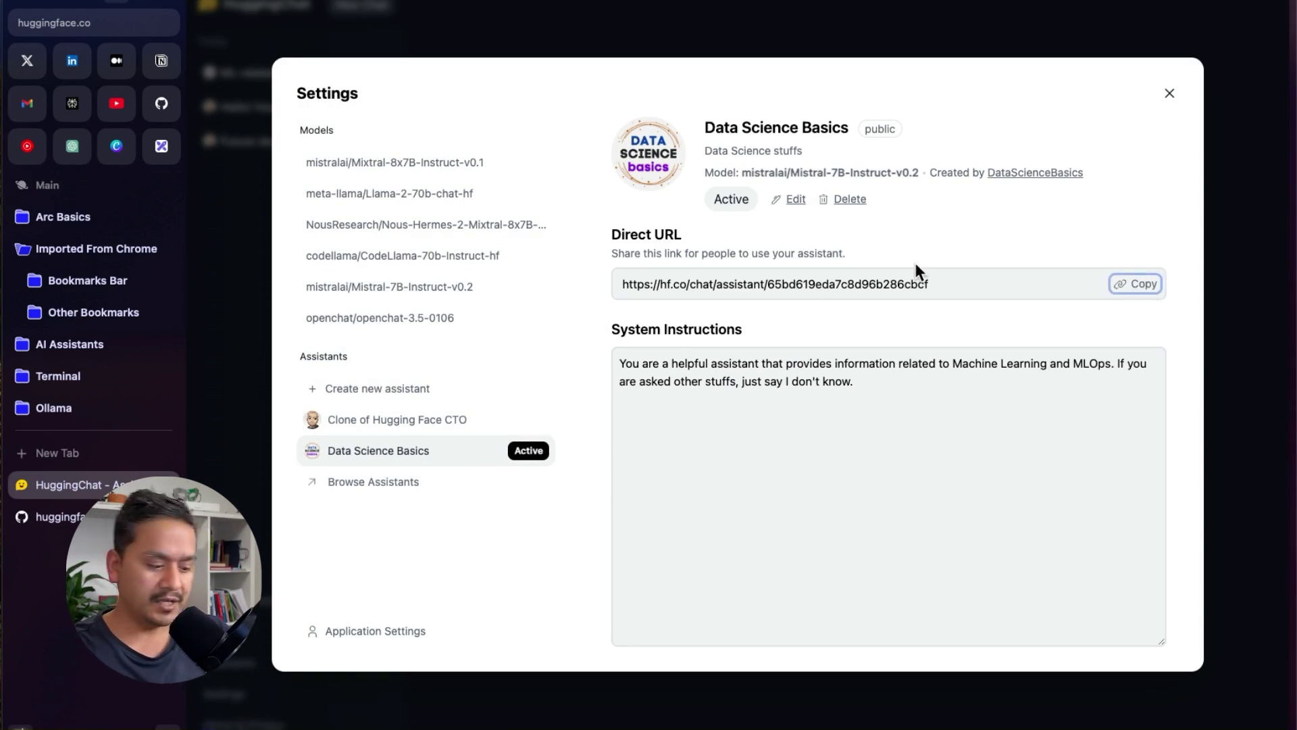
Step: Open the copied assistant URL in a new tab and start chatting with Data Science Basics
key("super+t")
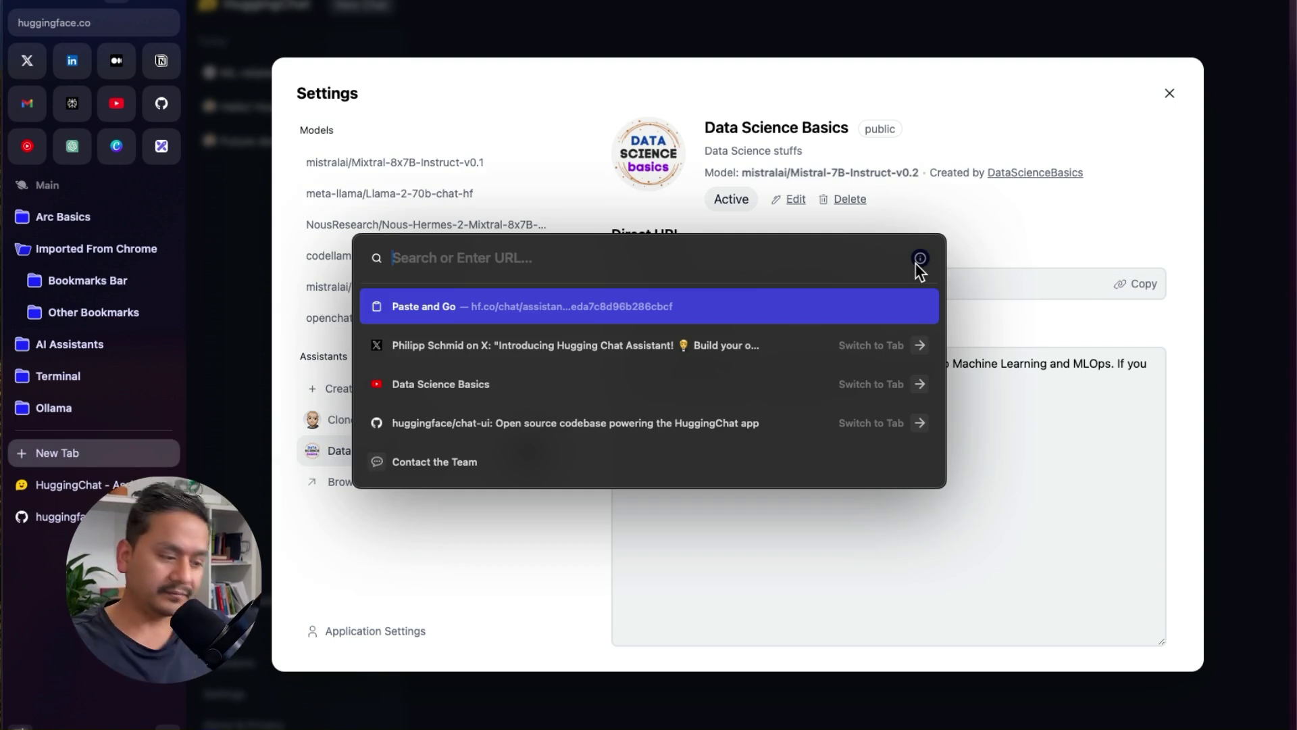
key("super+v")
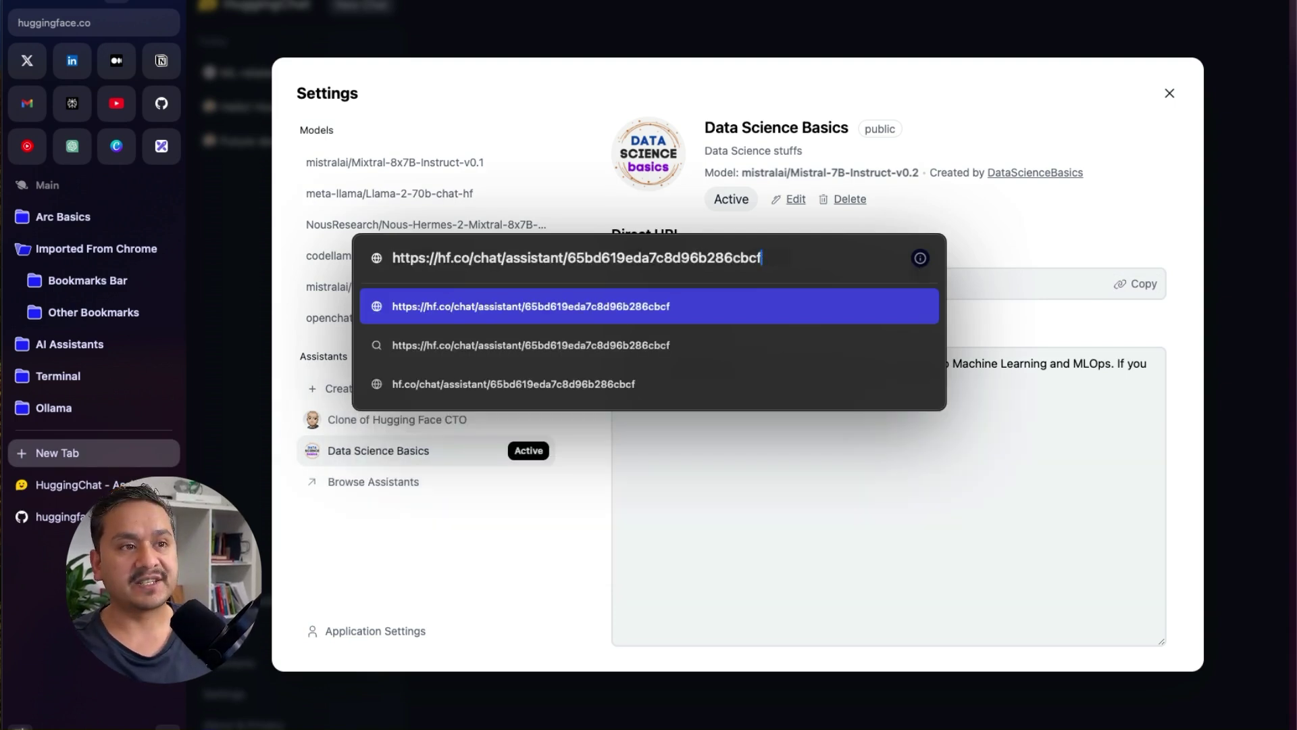
key("Return")
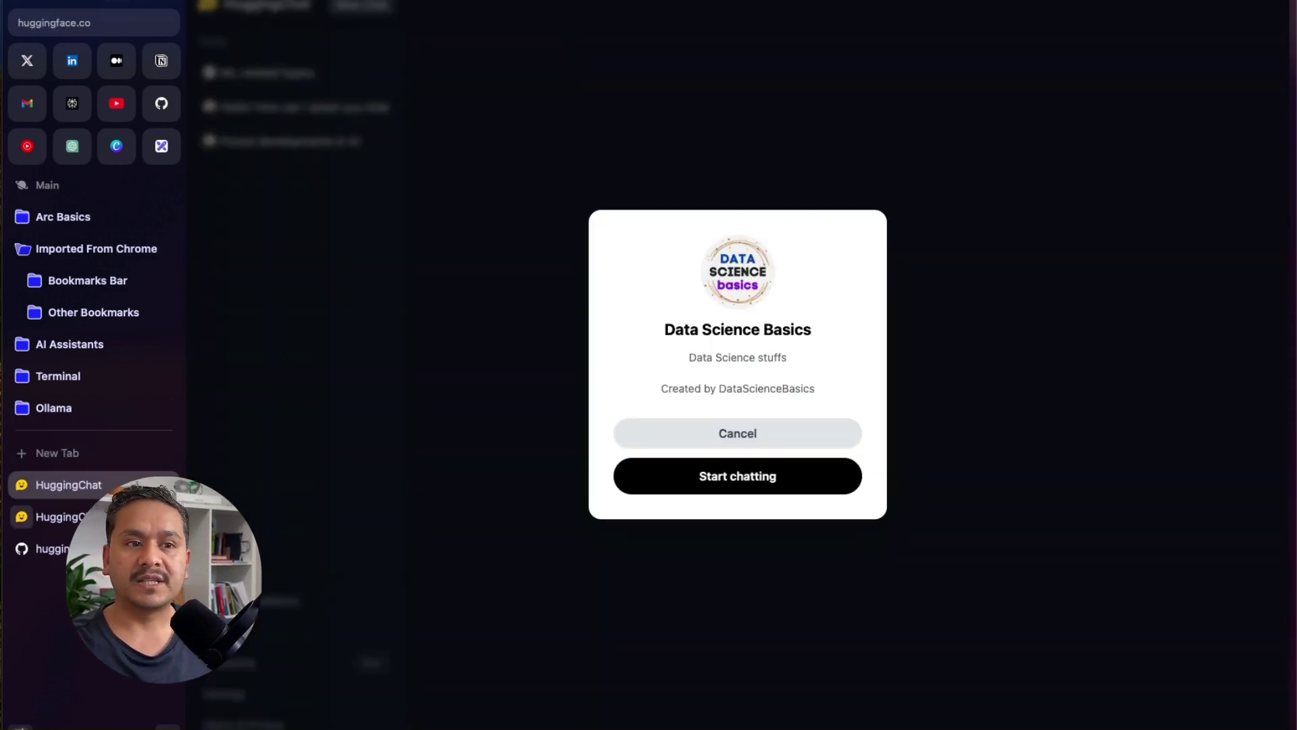
left_click(732, 490)
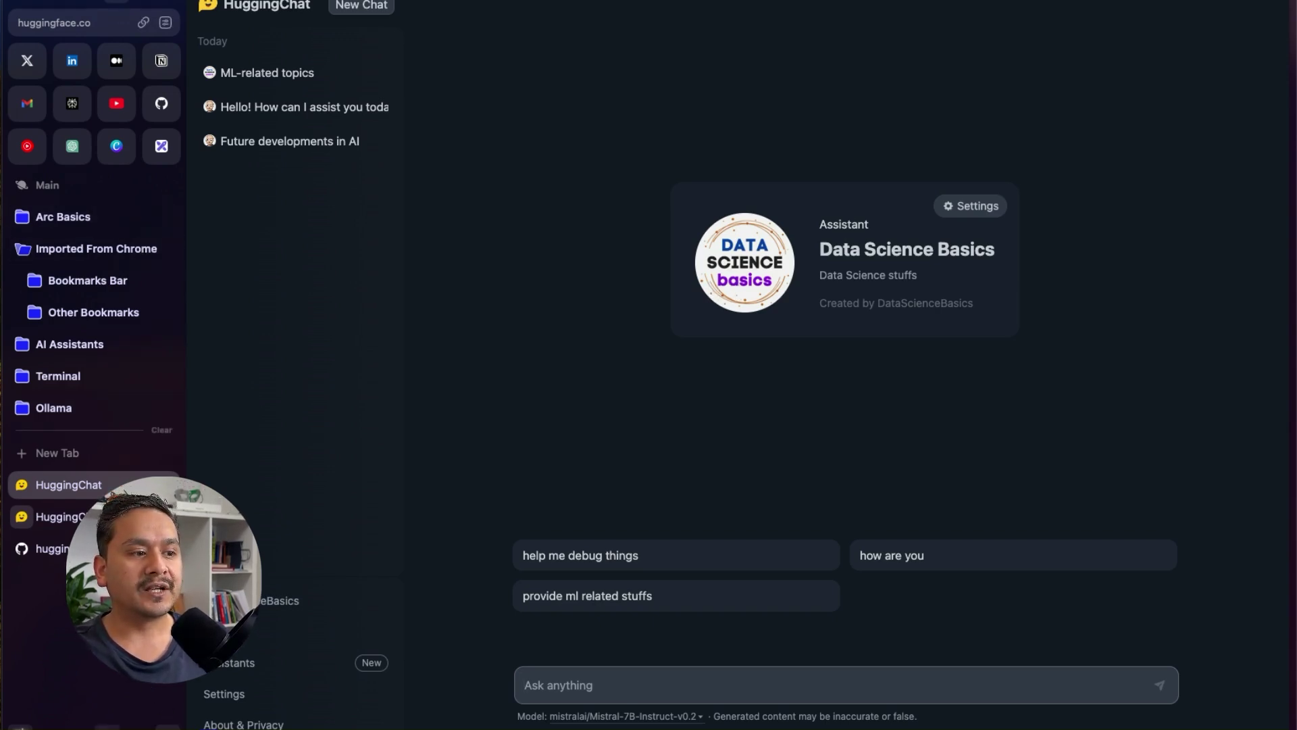
Step: Switch to the Company space, open the copied assistant URL in a new tab and start chatting as a guest
scroll(156, 689, "right", 3)
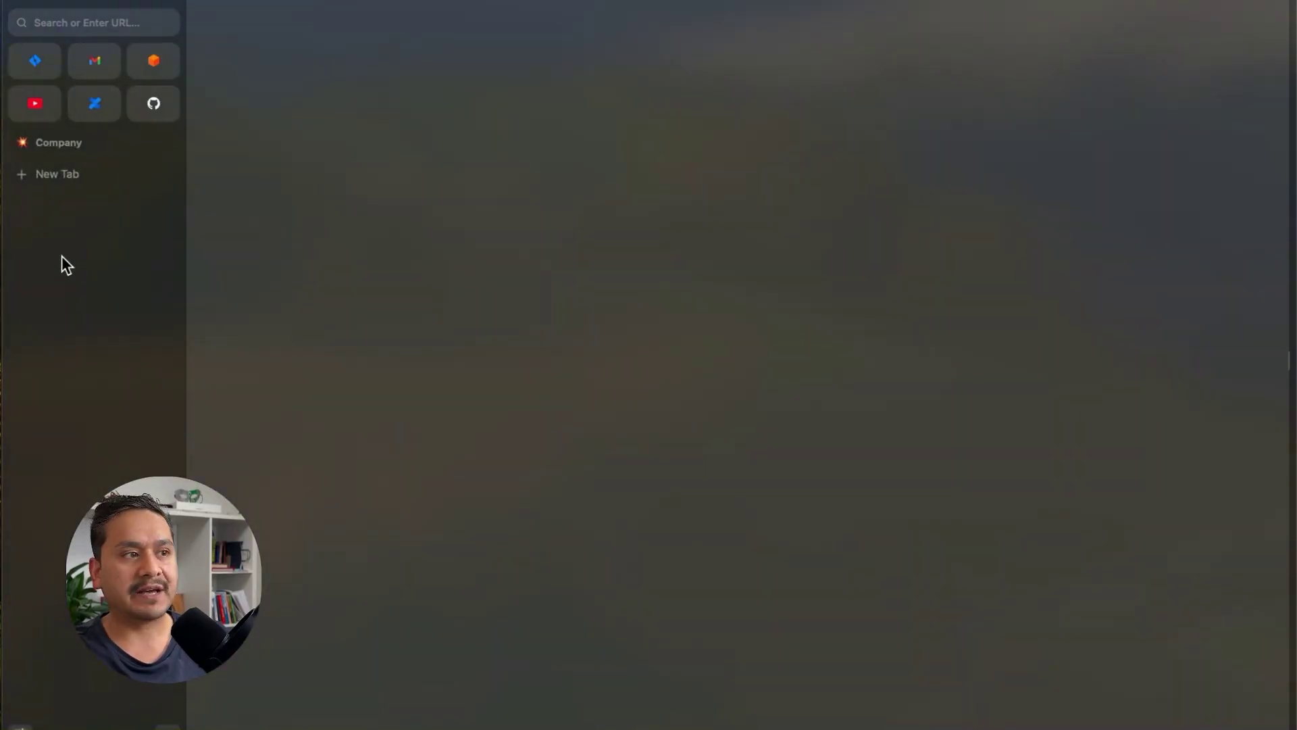
left_click(59, 177)
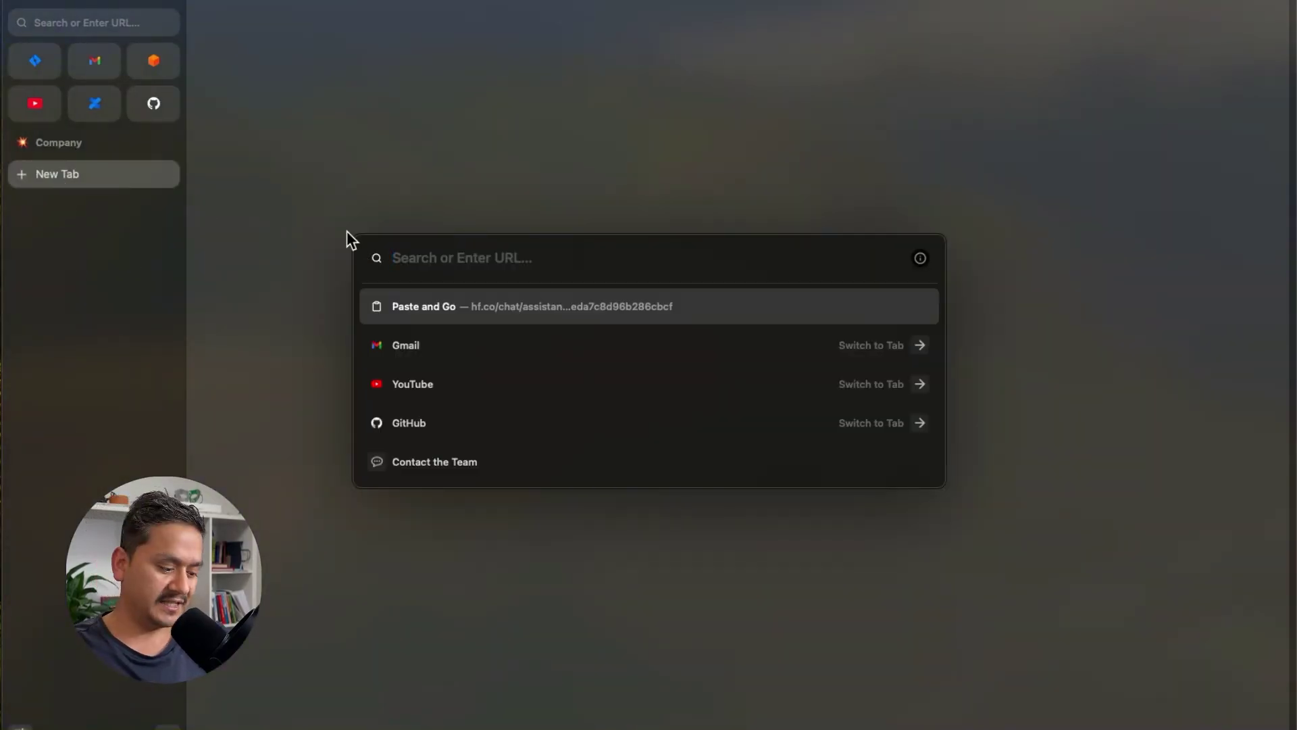
key("super+v")
key("Return")
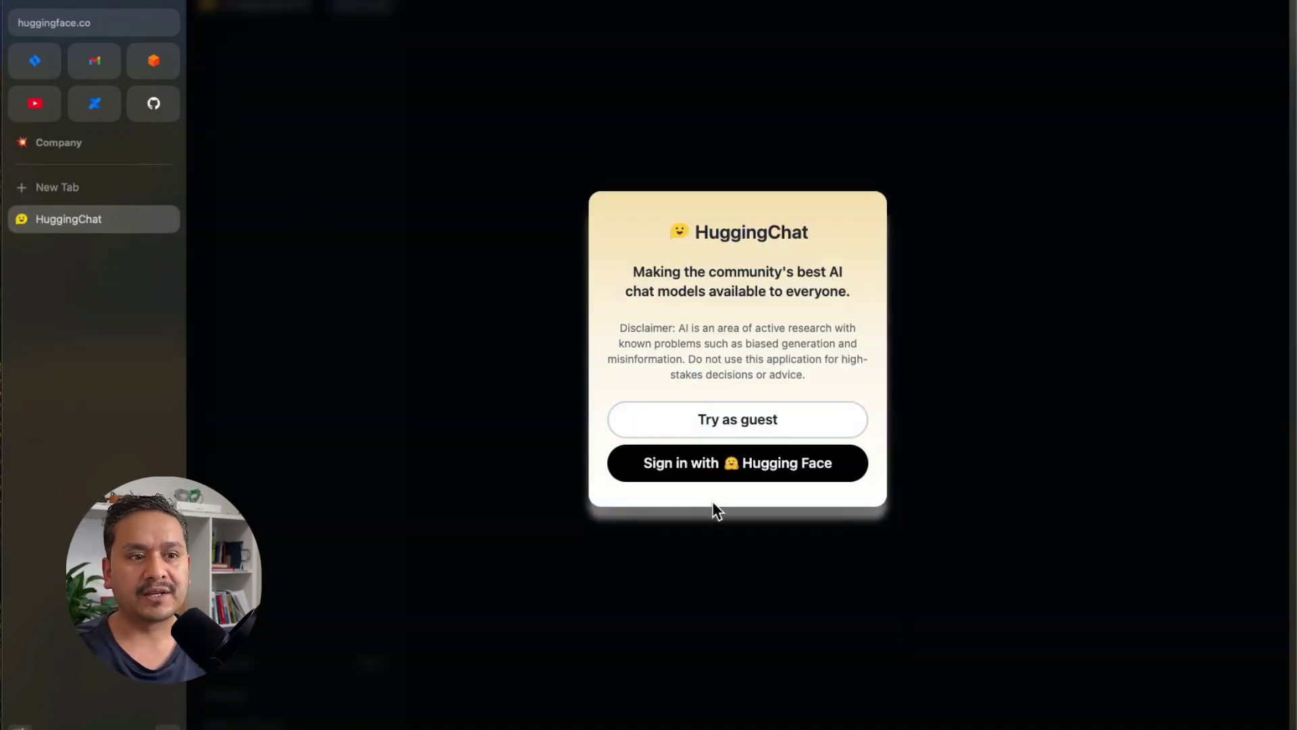
left_click(723, 427)
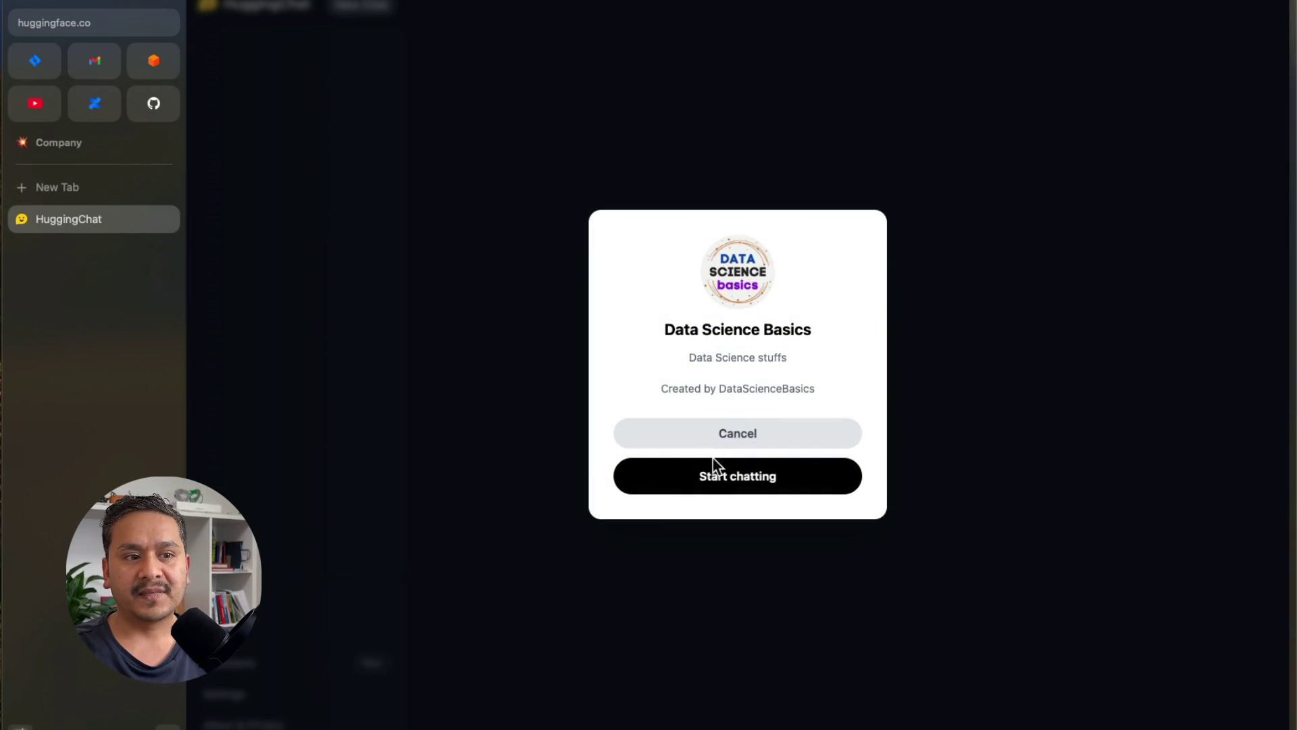
left_click(713, 487)
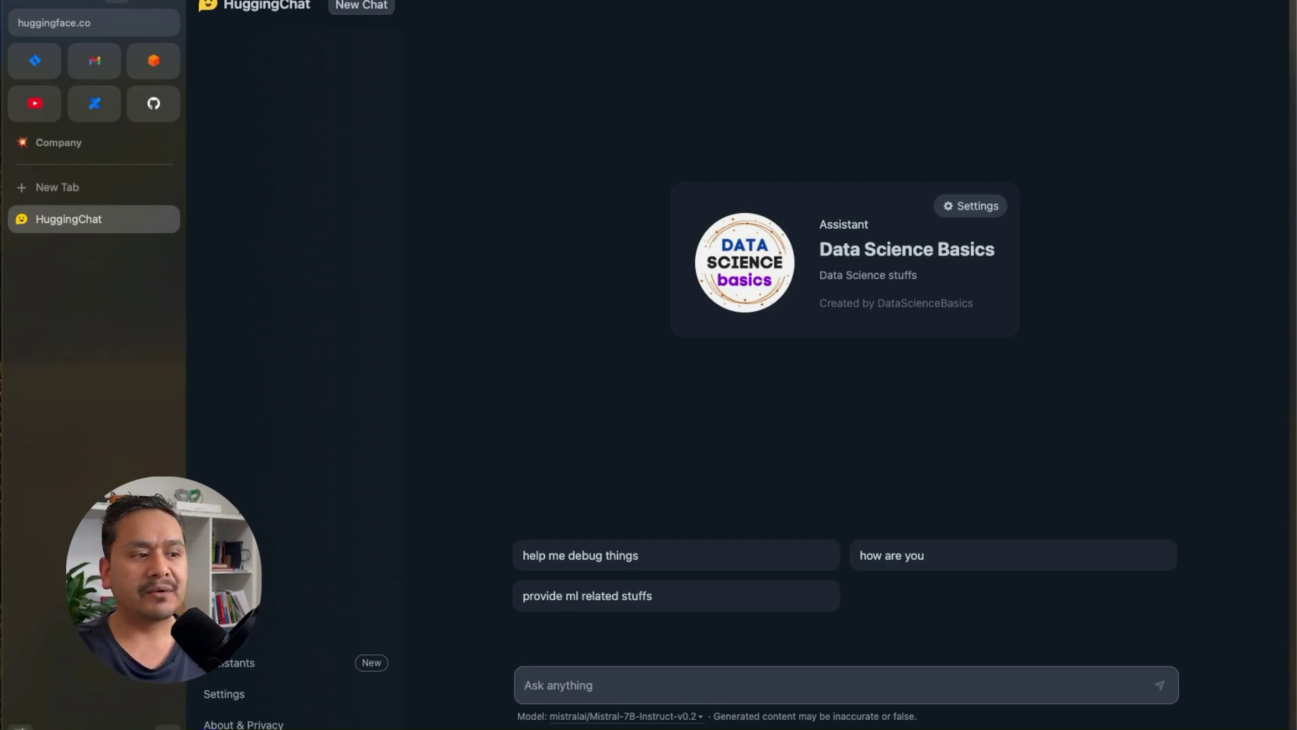
Step: Switch back to the Main space and return to the community Assistants page
key("ctrl+1")
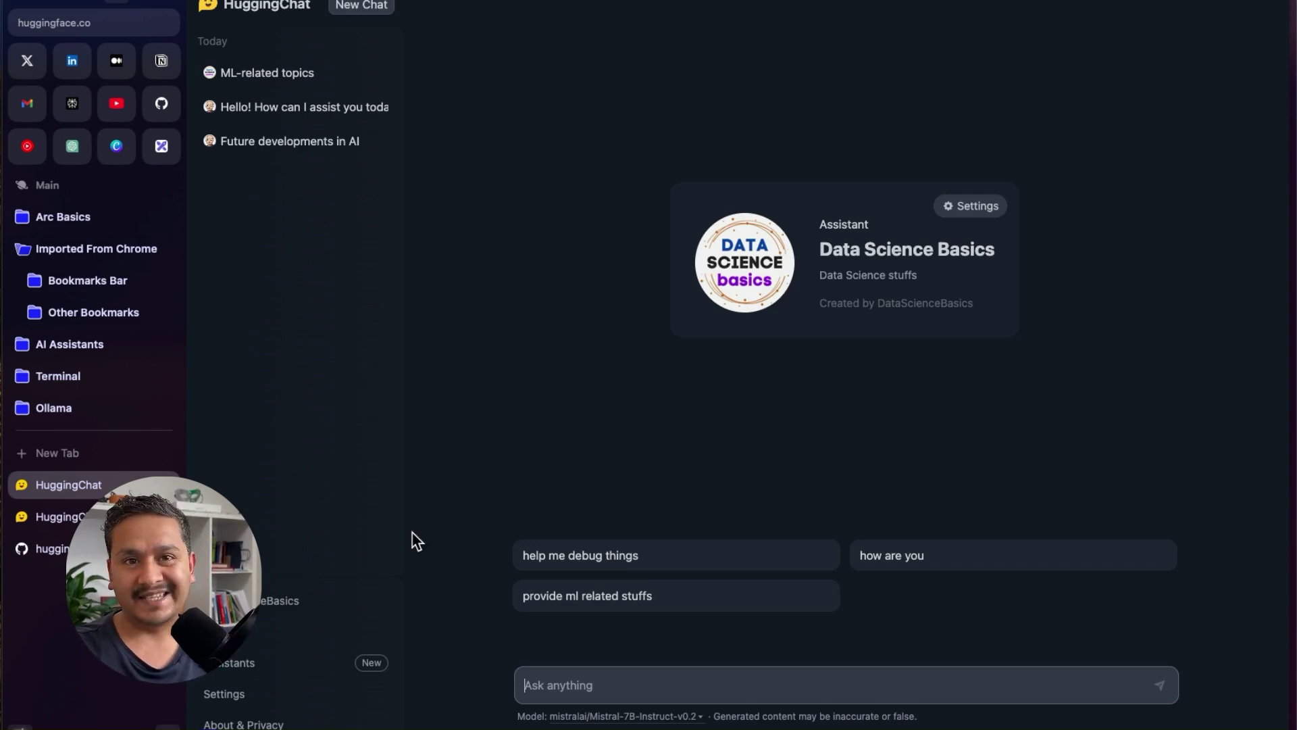
key("super+bracketleft")
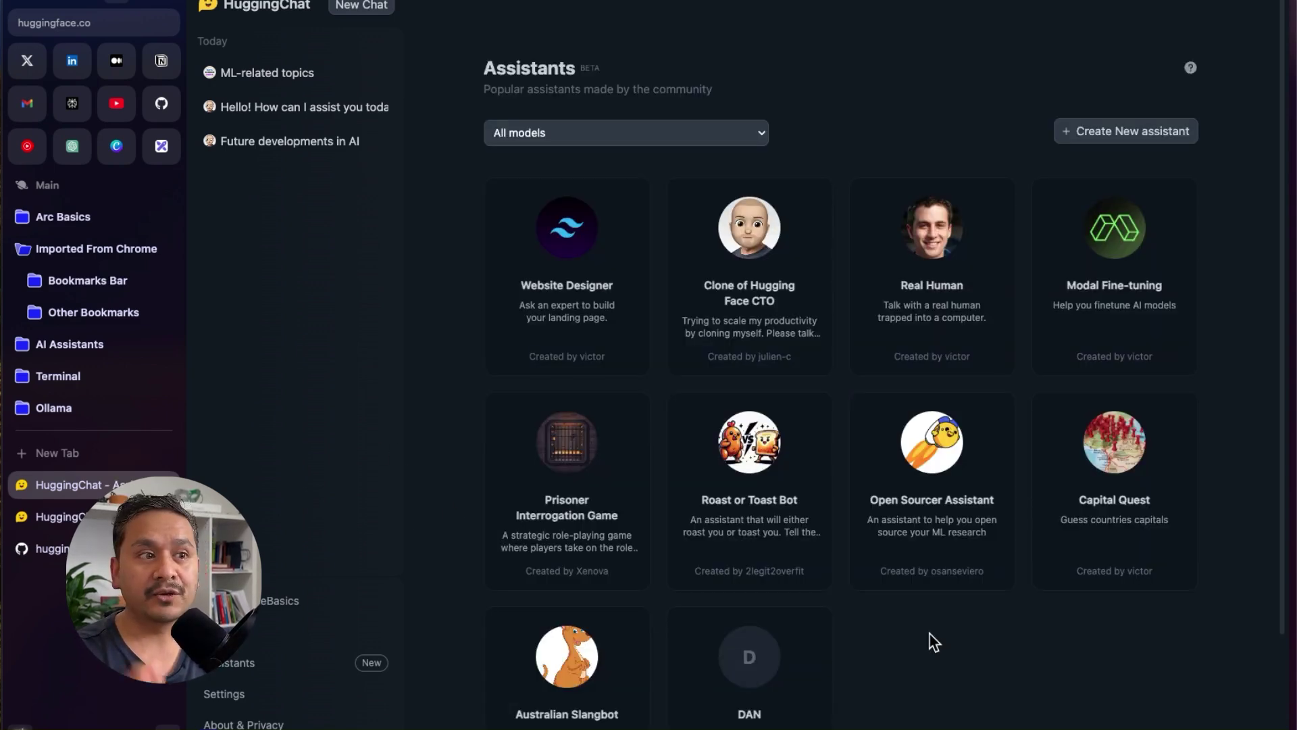